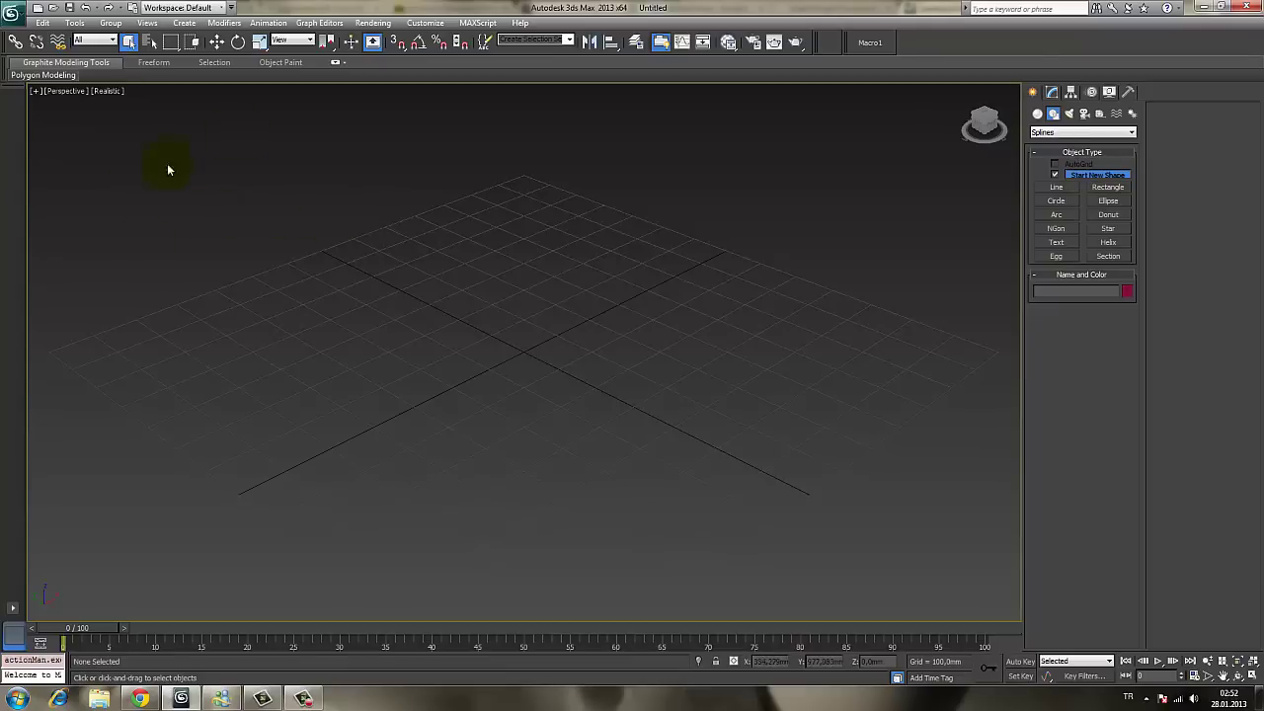
Toggle between the four-view layout and maximized Perspective and Top views
key(alt+w)
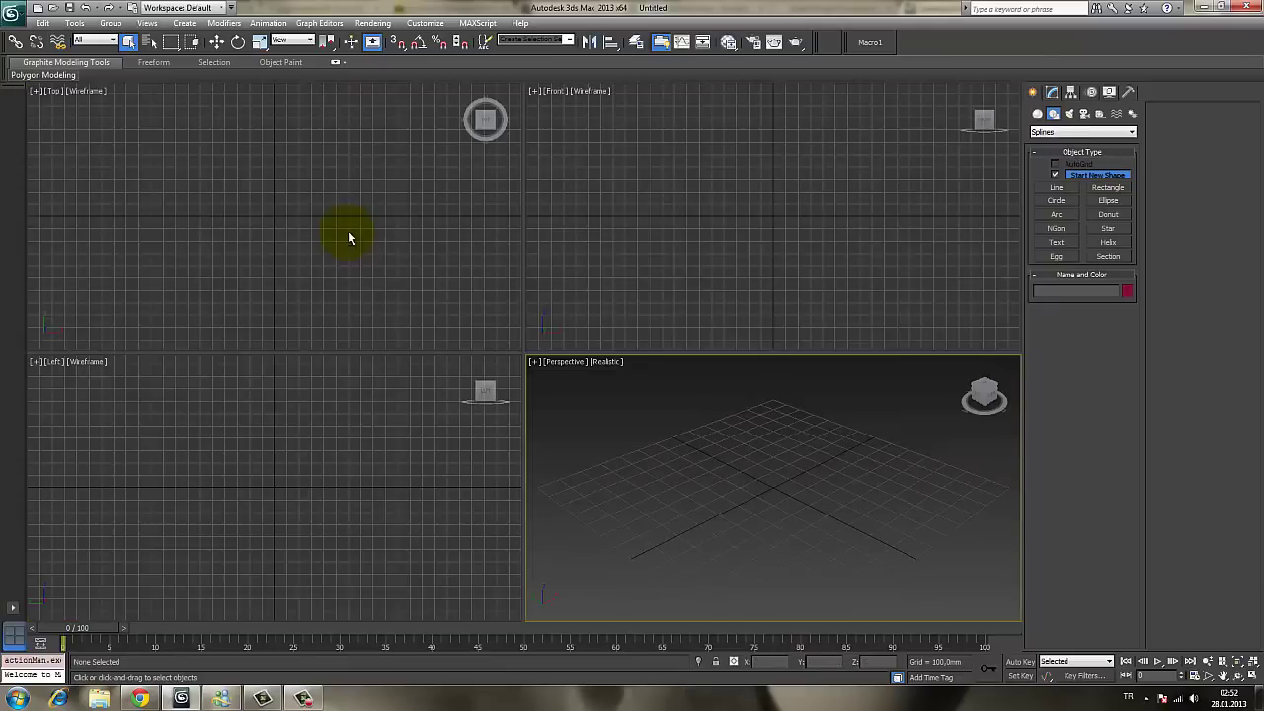
key(alt+w)
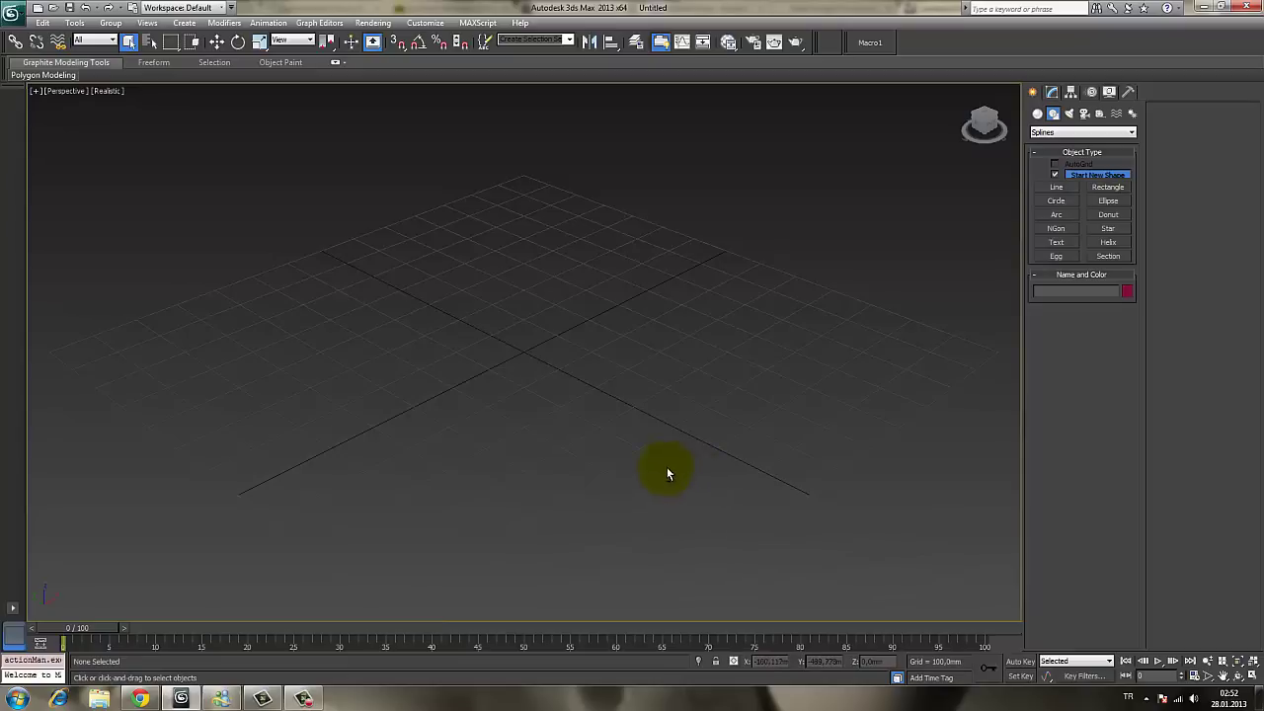
key(alt+w)
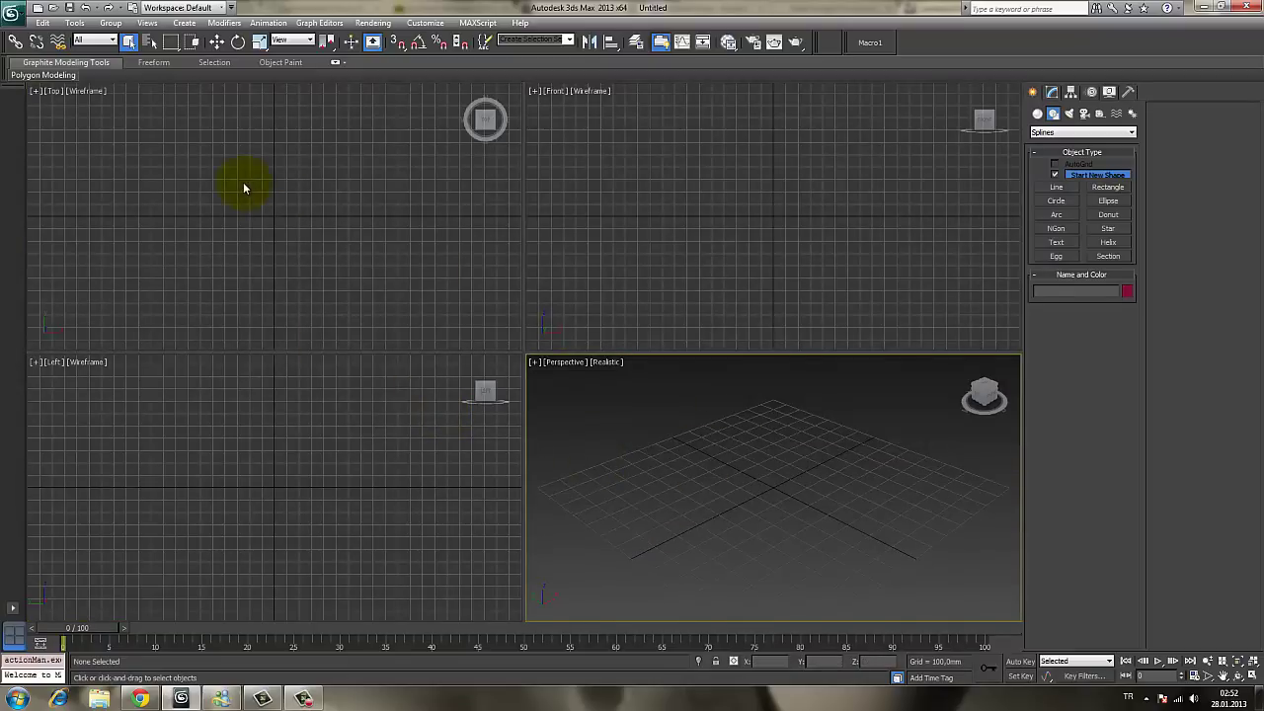
click(243, 182)
key(alt+w)
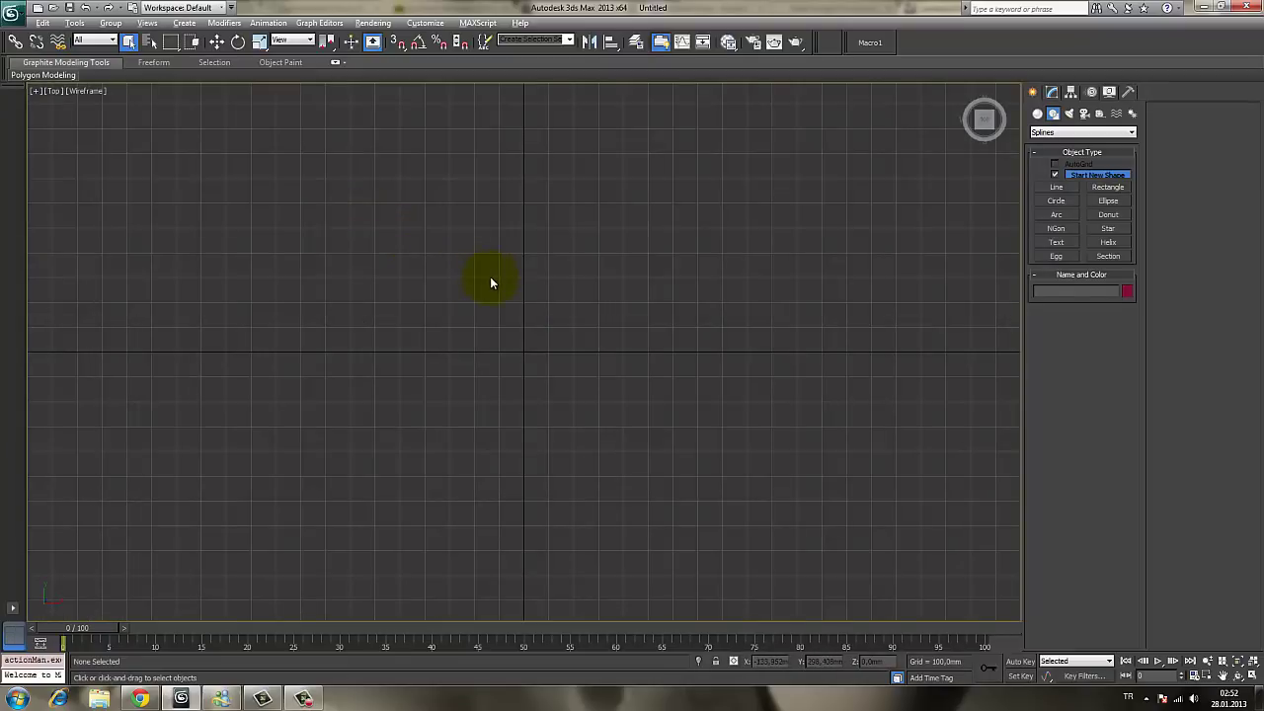
key(alt+w)
Cycle the active viewport through the Left, Front and Top views
click(409, 443)
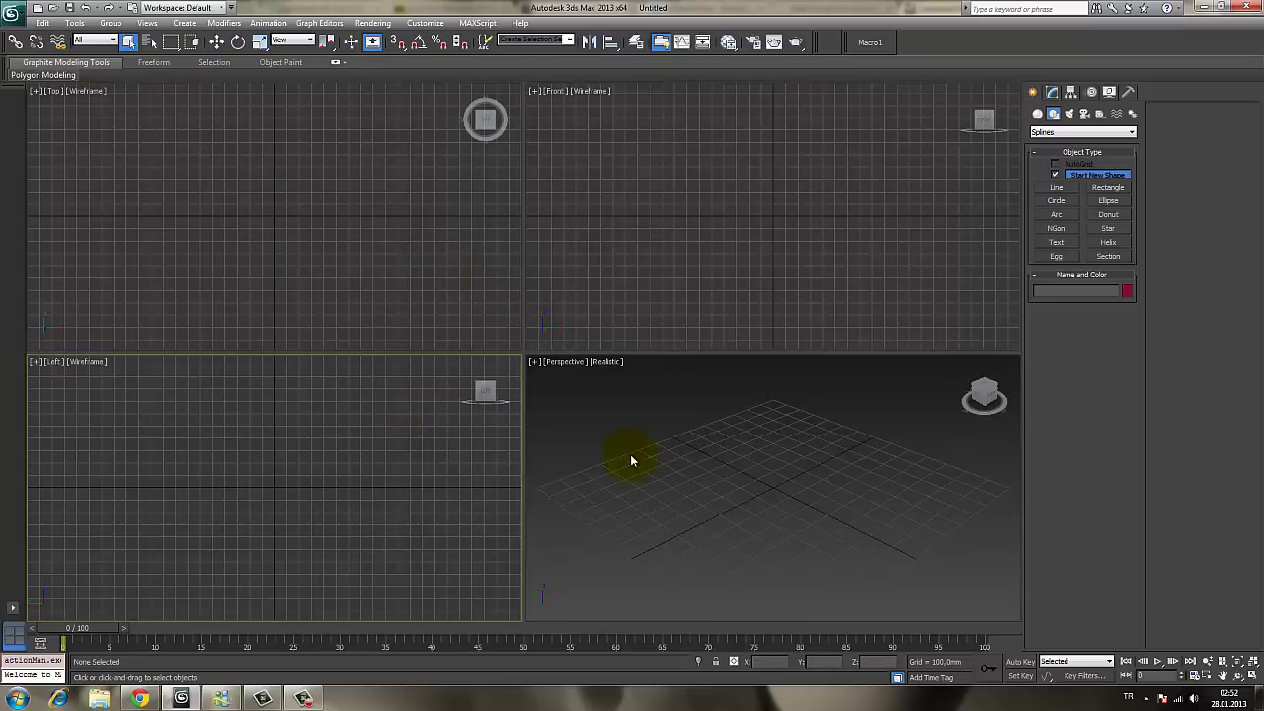
click(632, 460)
click(592, 296)
click(444, 257)
click(380, 472)
click(621, 471)
click(593, 297)
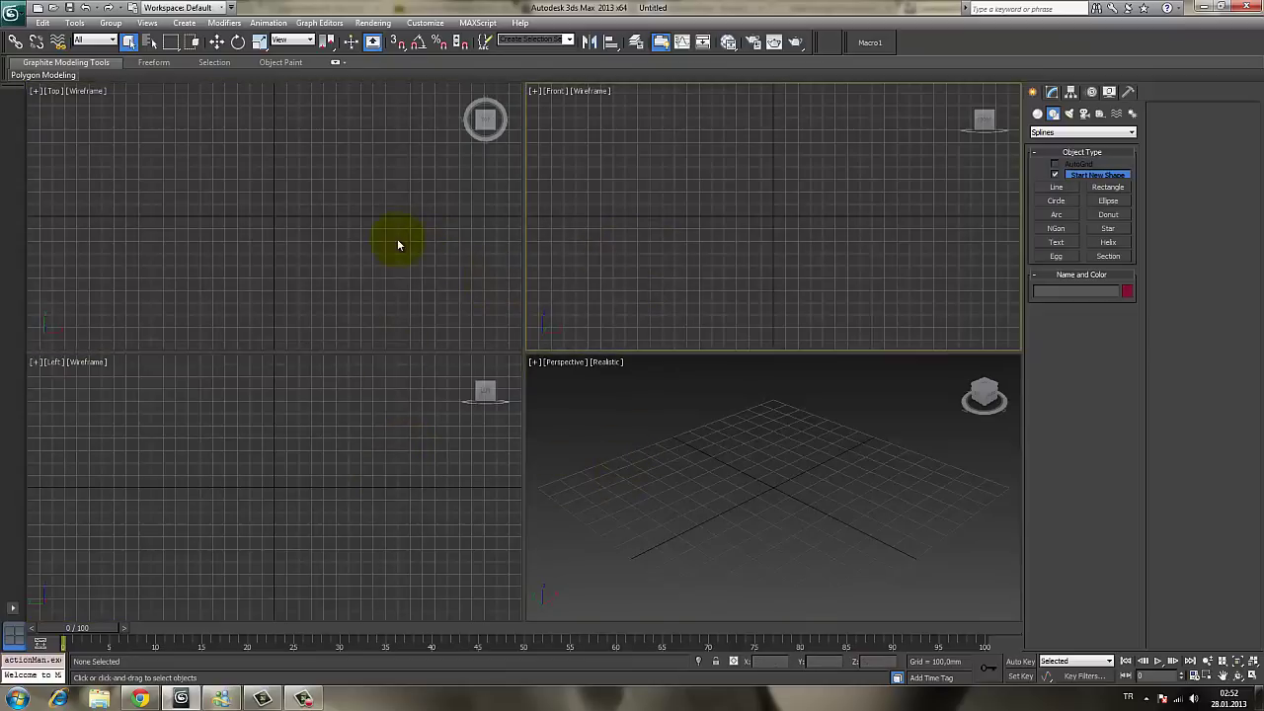
click(397, 245)
click(455, 464)
click(577, 464)
click(548, 286)
click(514, 261)
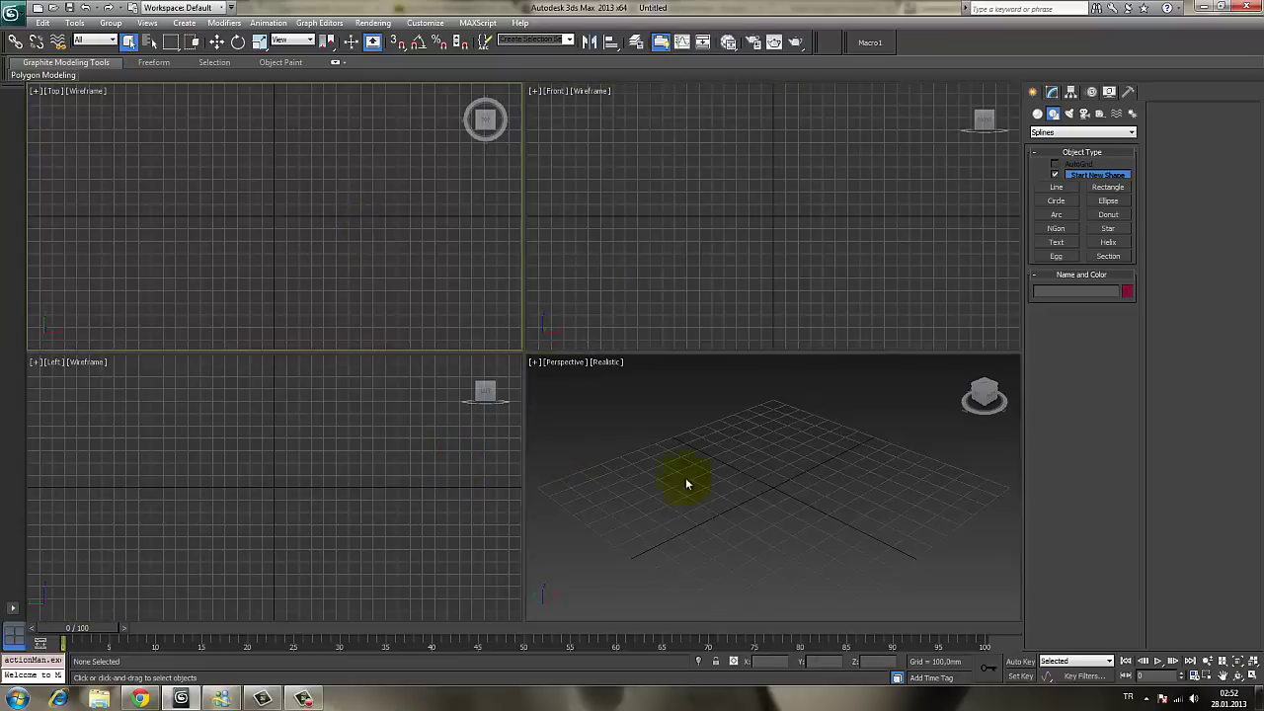
drag(685, 241, 733, 150)
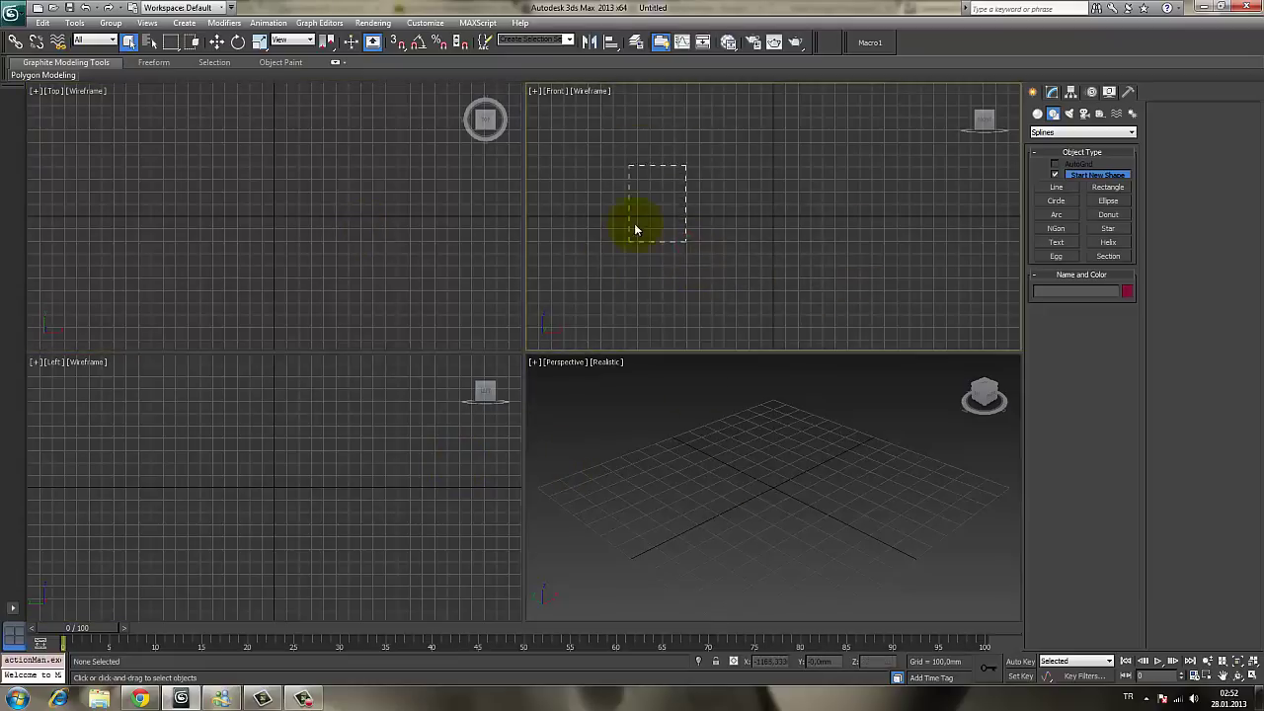
Make the Top view active and maximize it with Alt+W
click(446, 221)
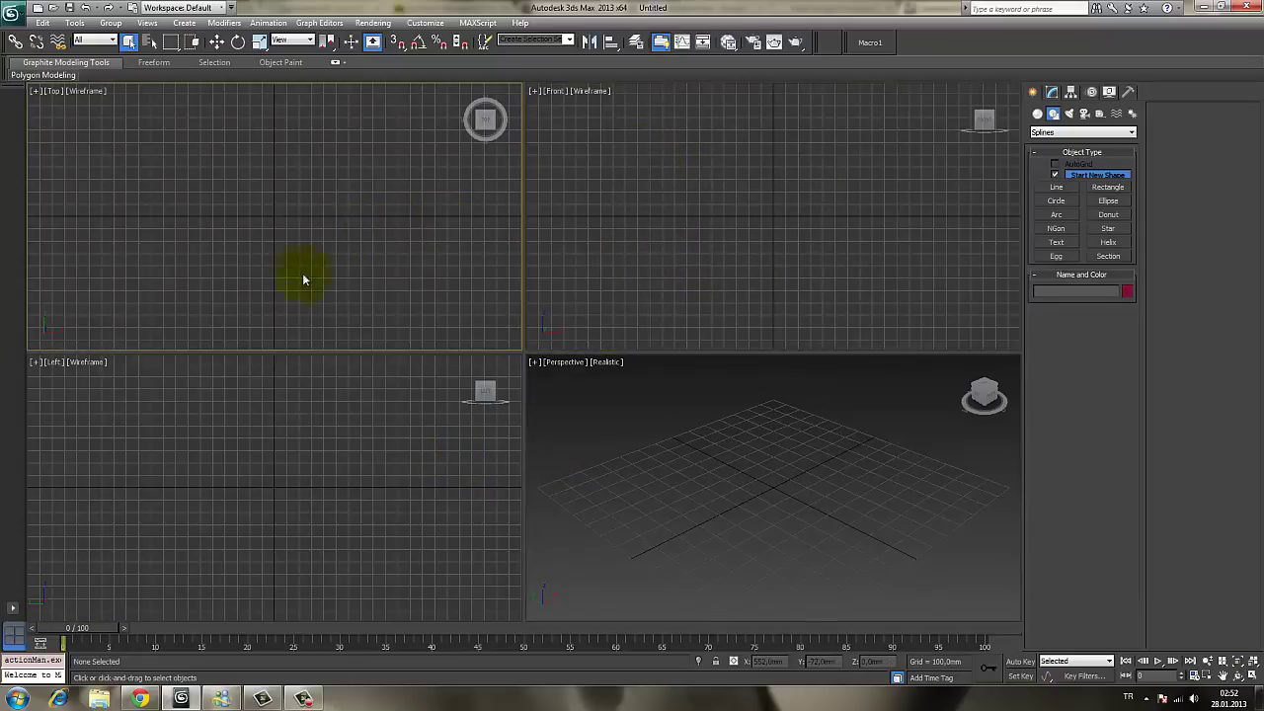
key(alt+w)
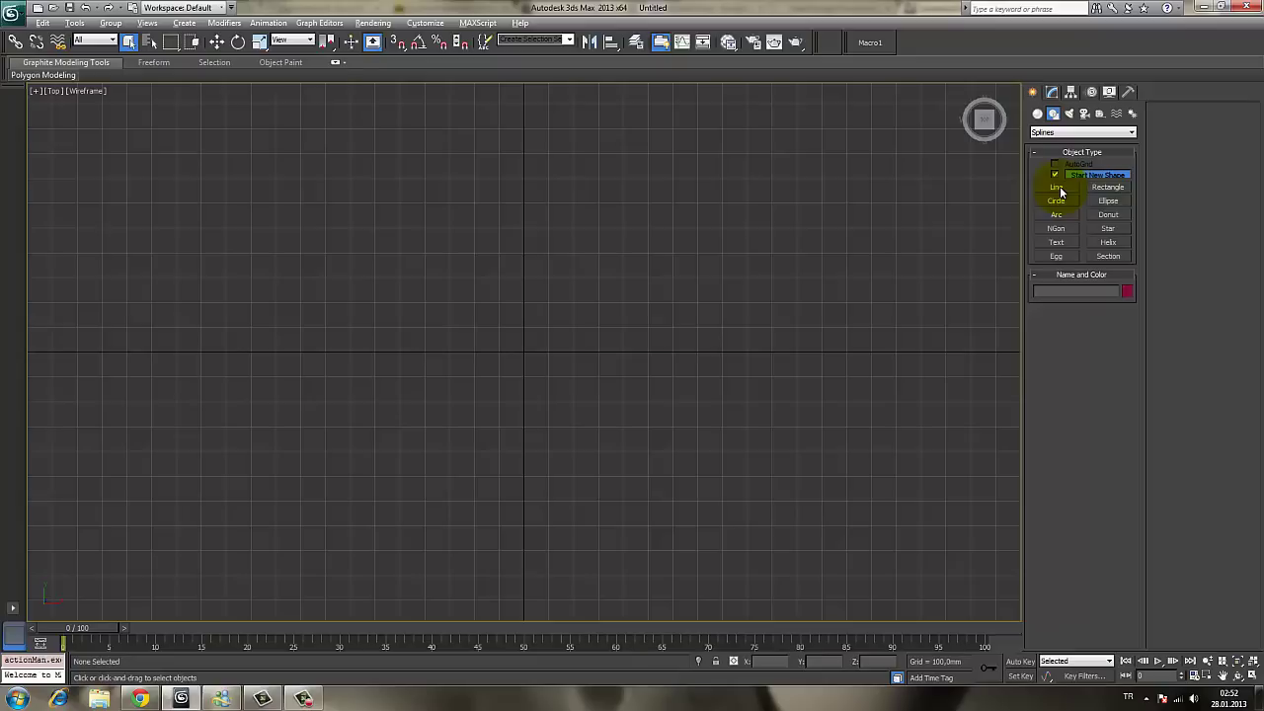
click(304, 698)
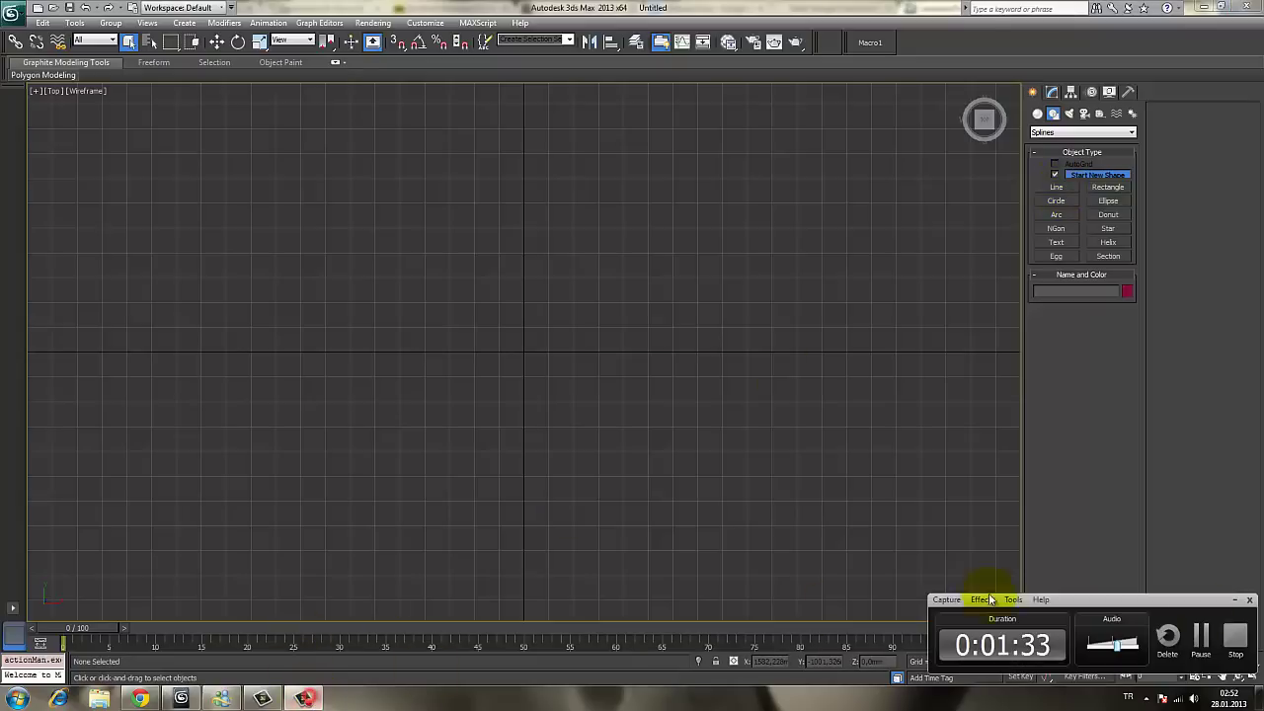
click(1201, 640)
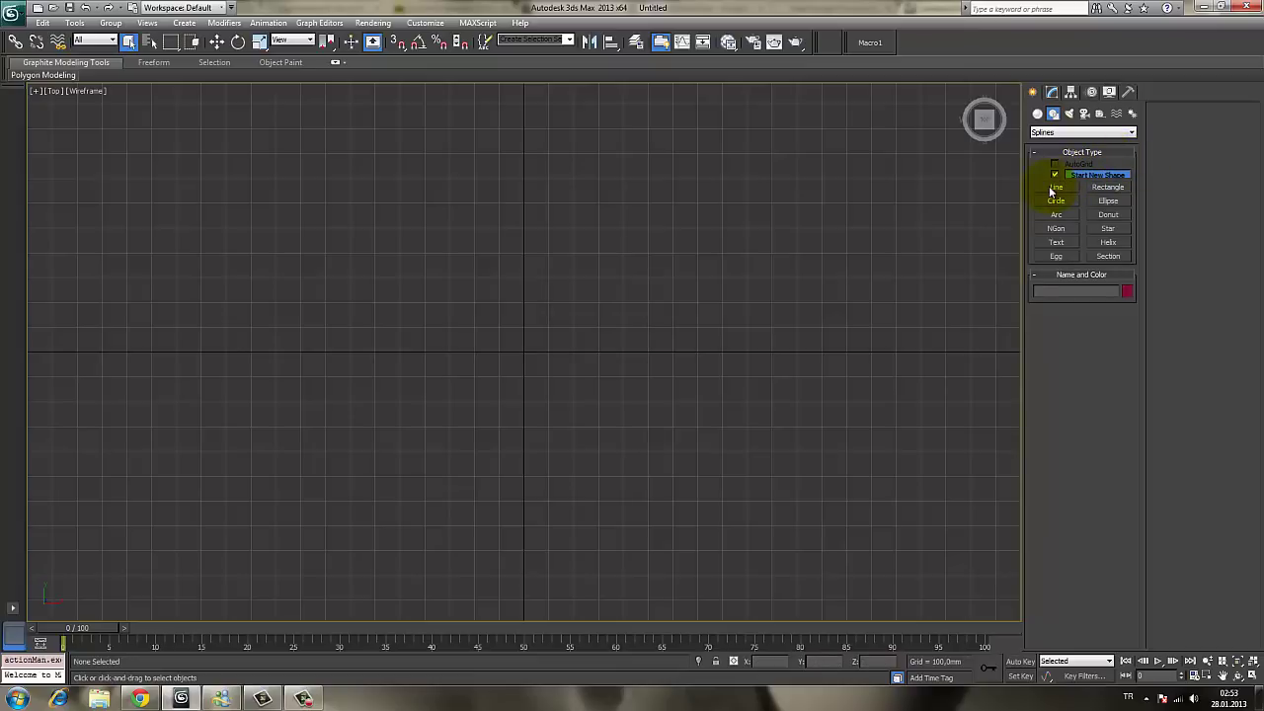
Draw two rectangles in the Top view, the second above the first
click(1106, 188)
drag(429, 187, 725, 330)
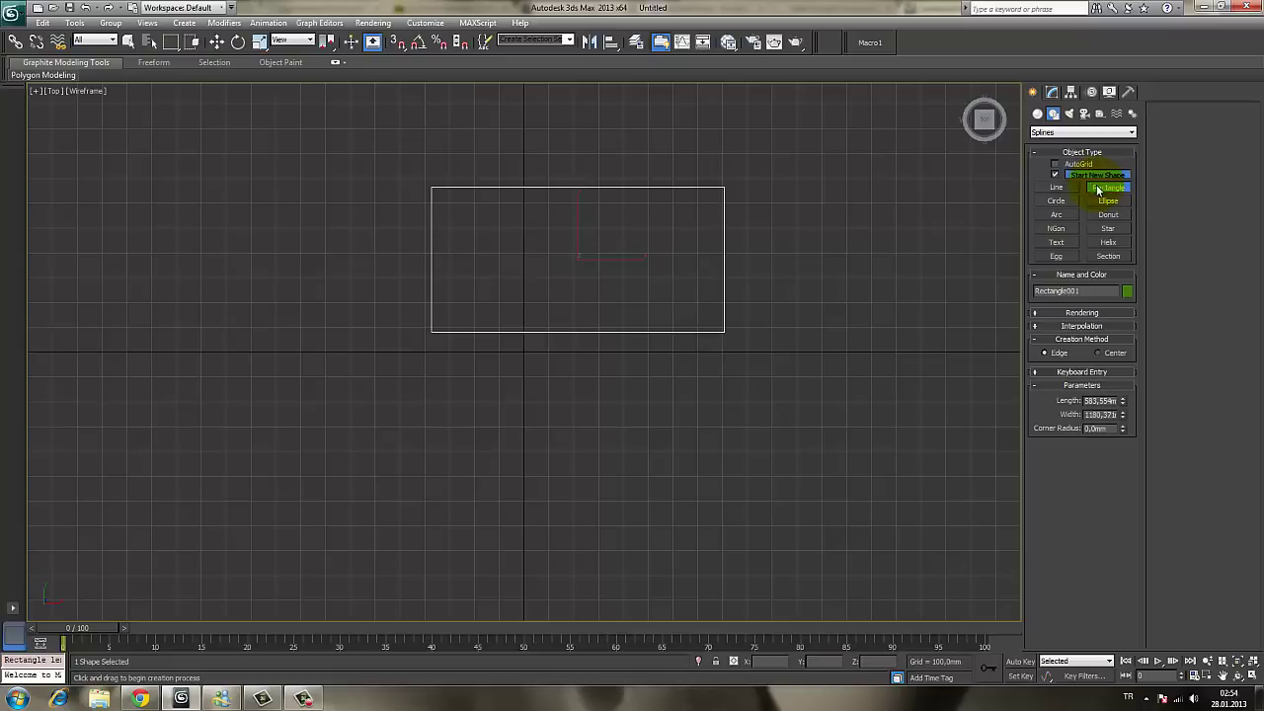
middle_drag(701, 246, 677, 254)
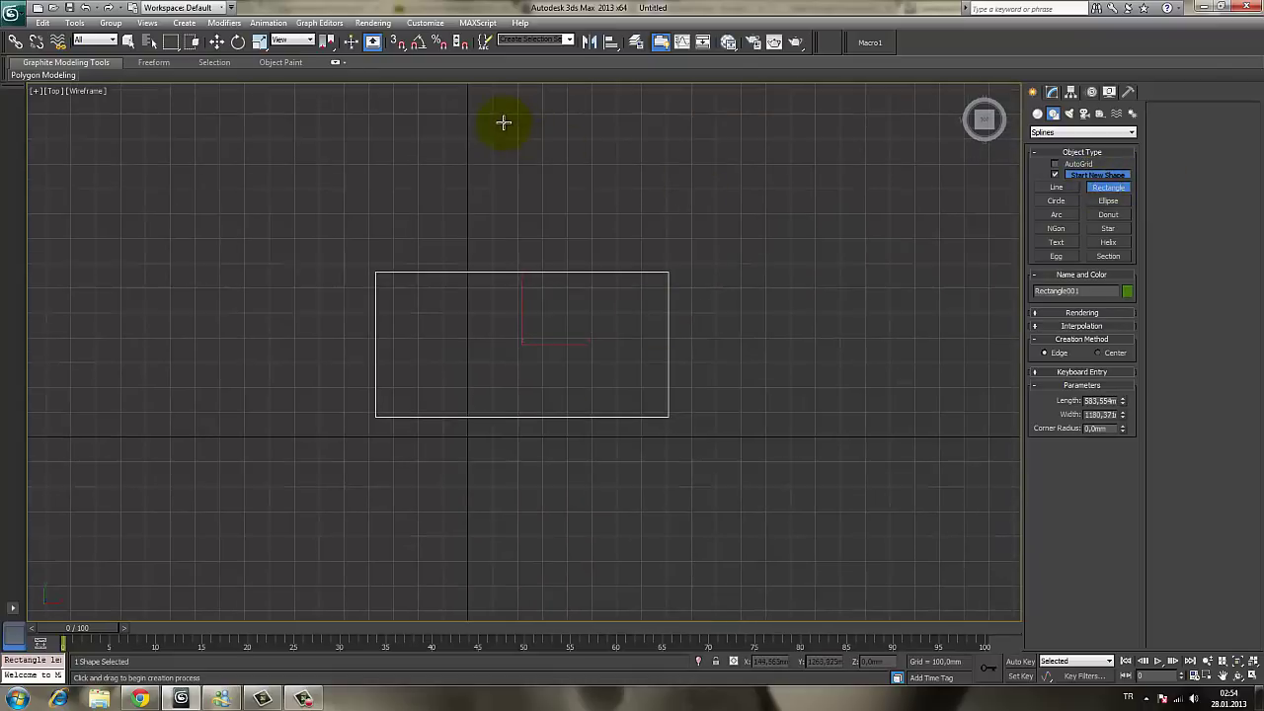
drag(504, 122, 722, 221)
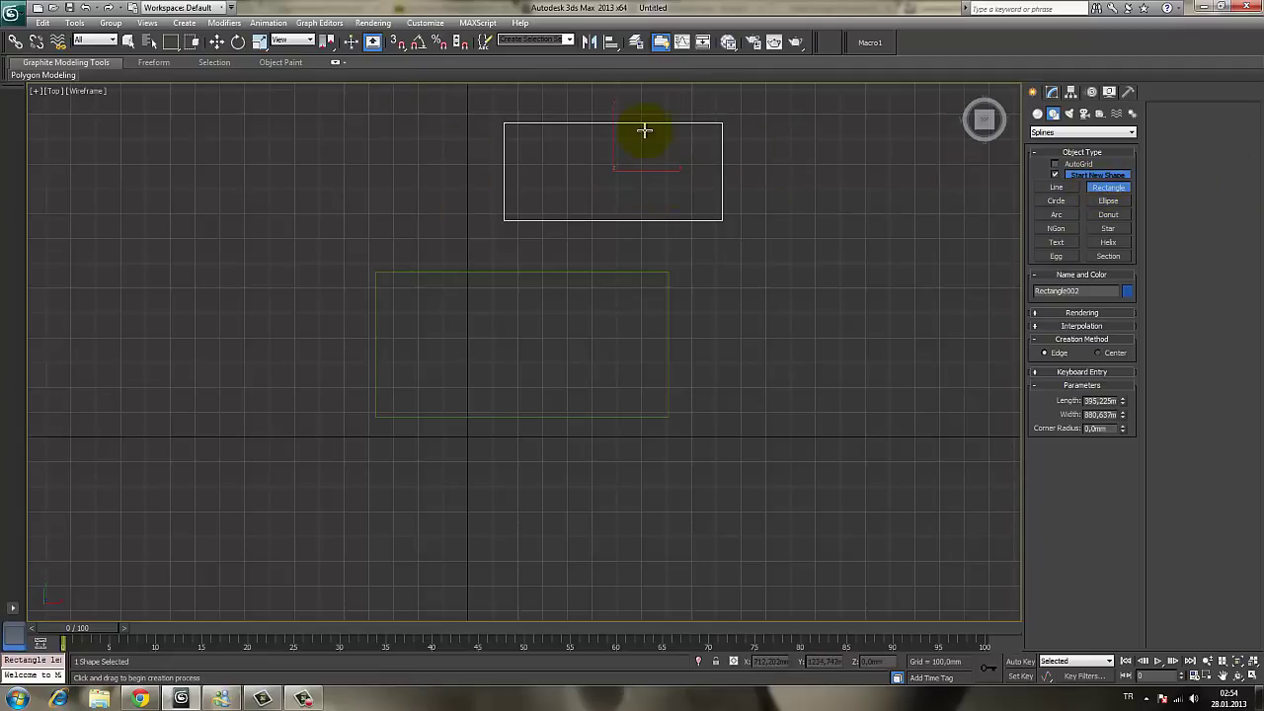
right_click(877, 151)
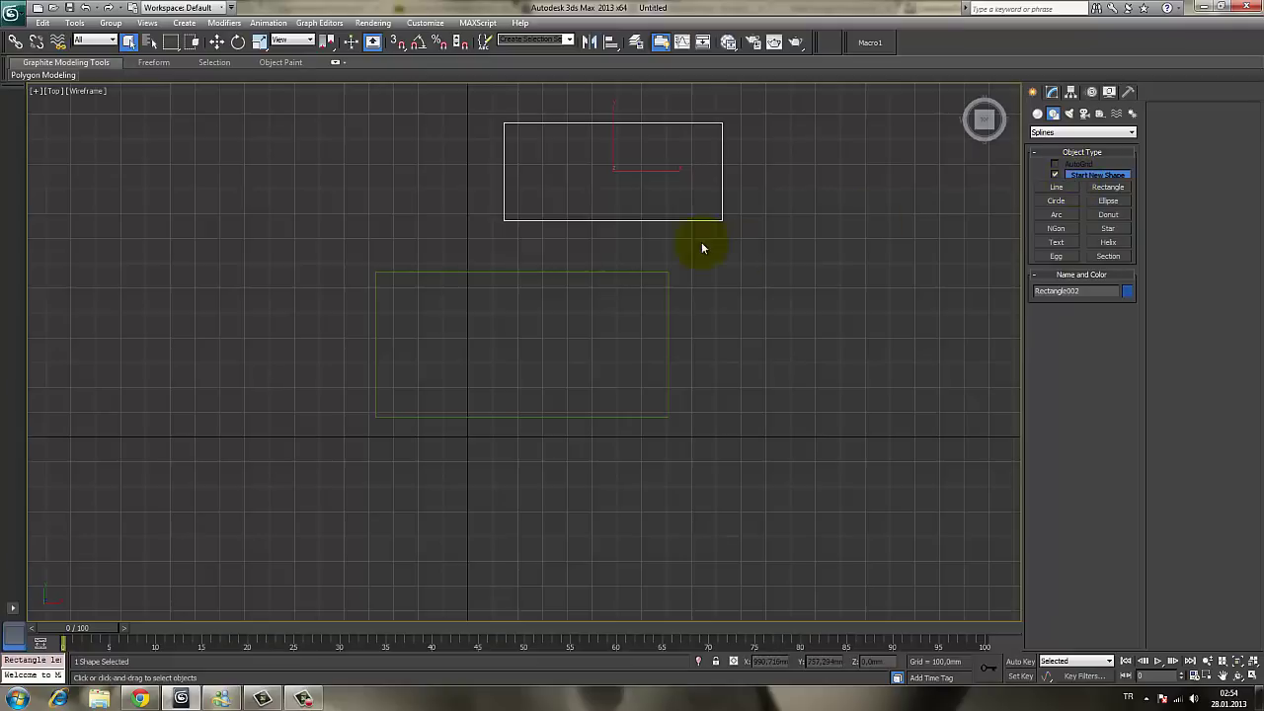
Select the upper rectangle, Rectangle002, and show its parameters in the Modify panel
click(798, 202)
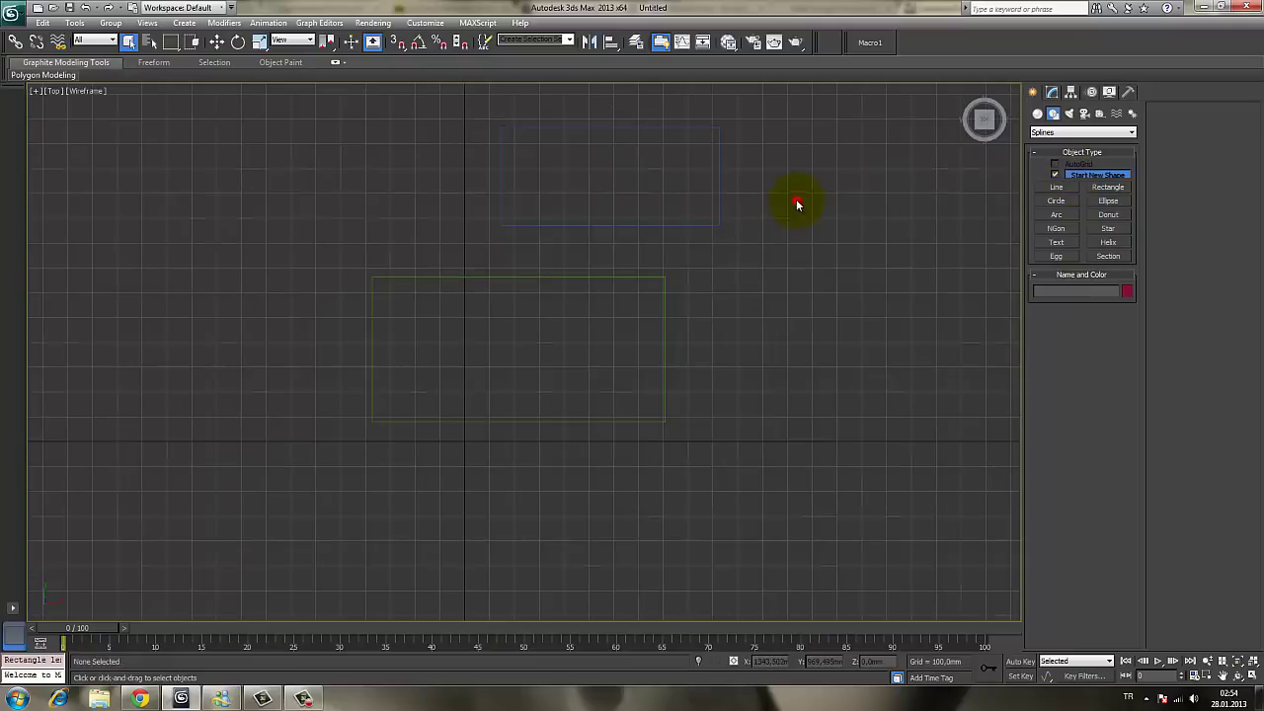
click(713, 205)
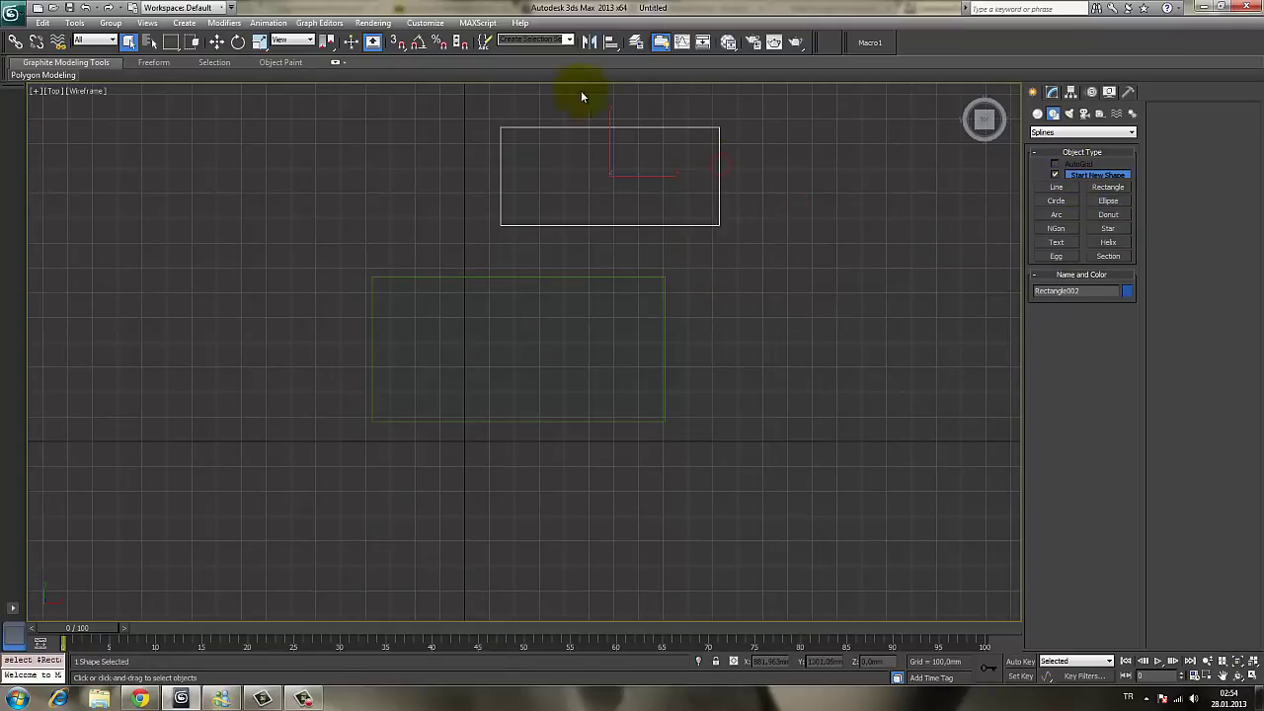
click(1055, 93)
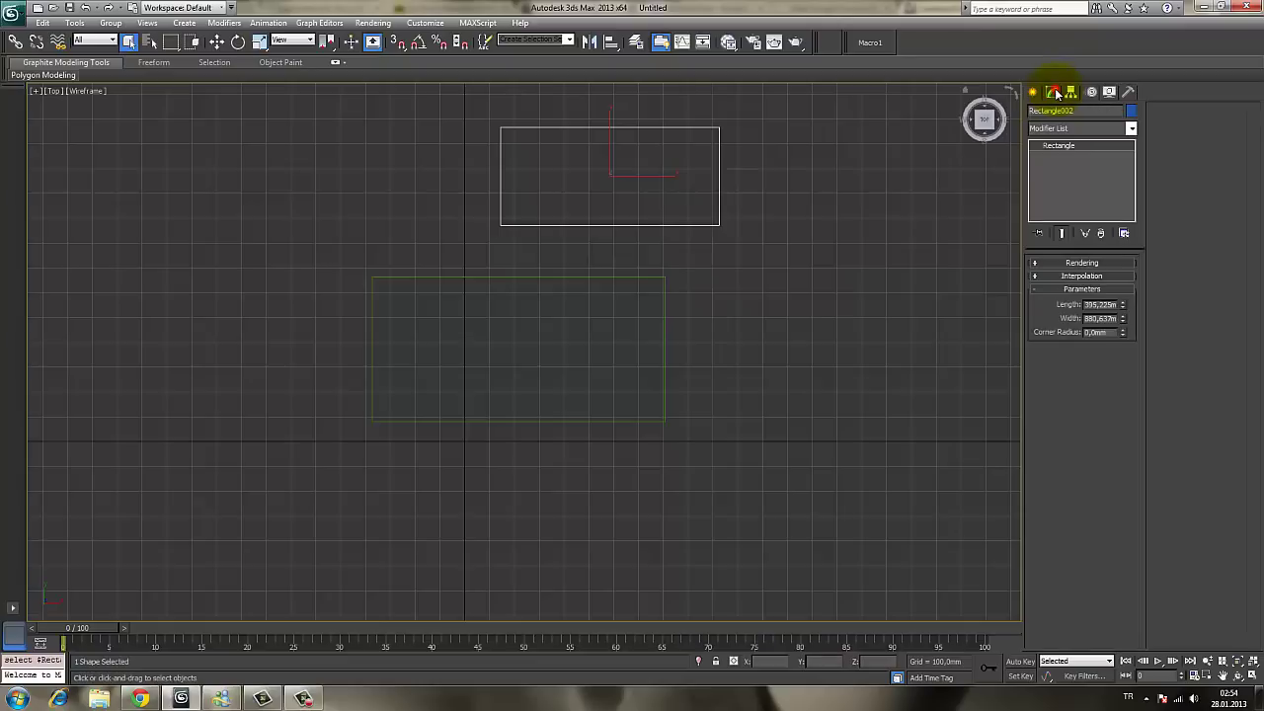
Select the lower rectangle and try out its Length and Corner Radius spinners
click(820, 237)
click(665, 346)
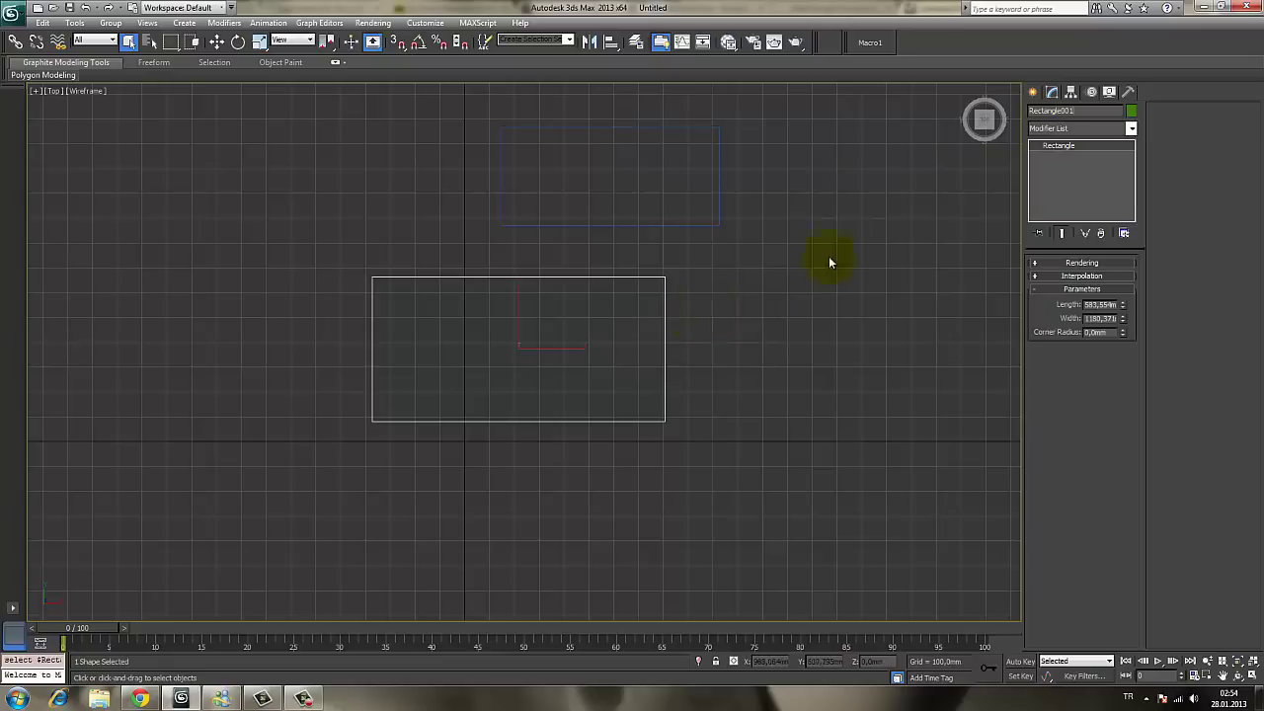
click(1059, 148)
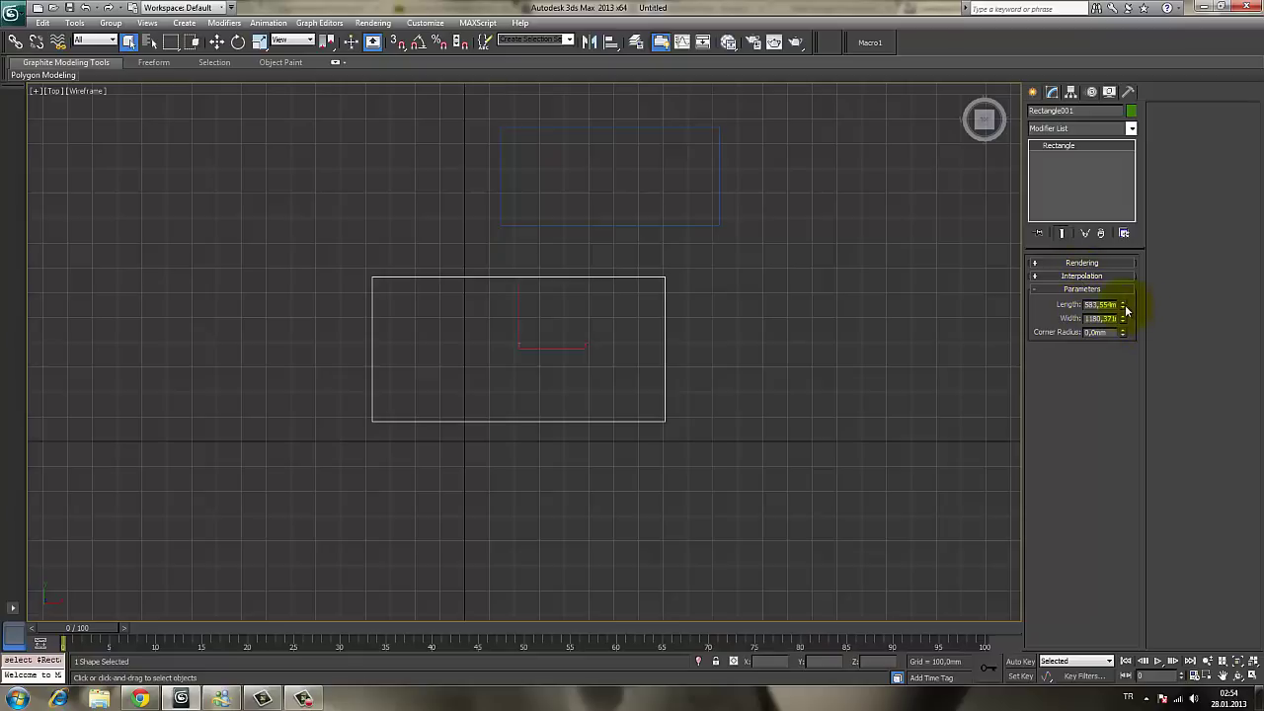
mouse_move(1122, 304)
mouse_down()
mouse_move(1122, 318)
mouse_move(1123, 290)
mouse_move(1123, 339)
mouse_up()
drag(1108, 84, 982, 118)
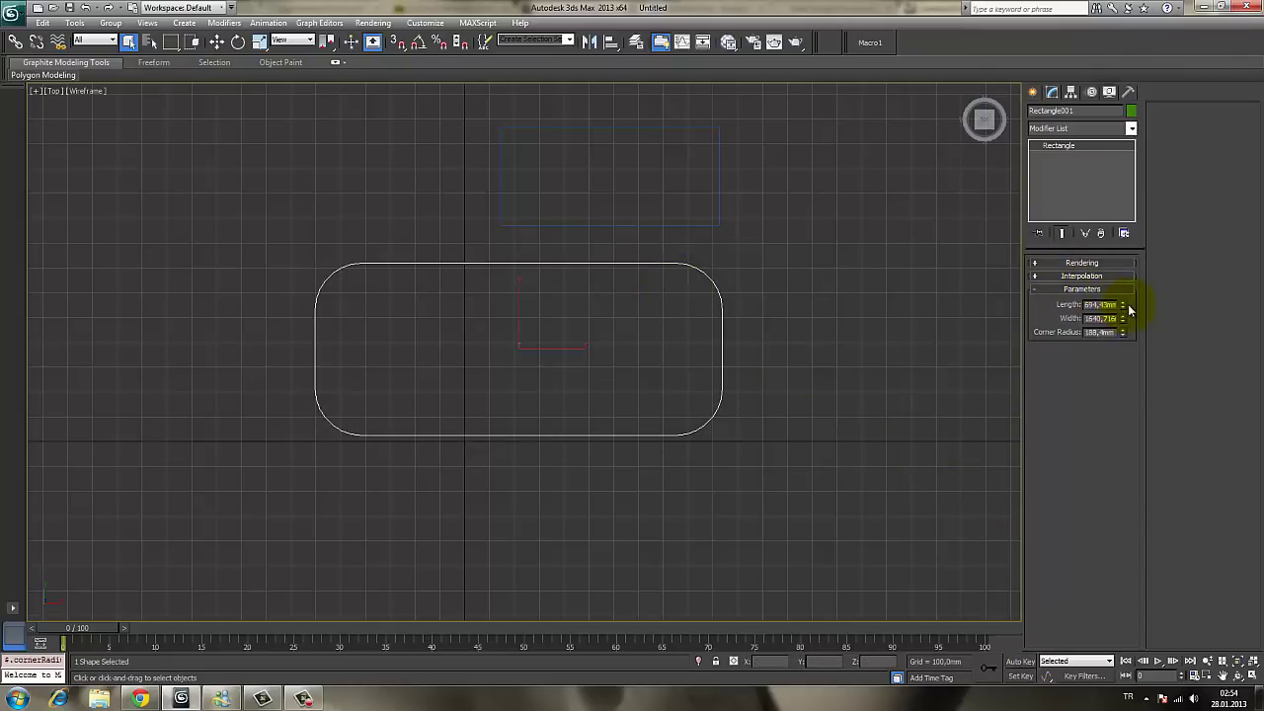
mouse_move(1124, 310)
mouse_down()
mouse_move(1120, 285)
mouse_move(1112, 357)
mouse_up()
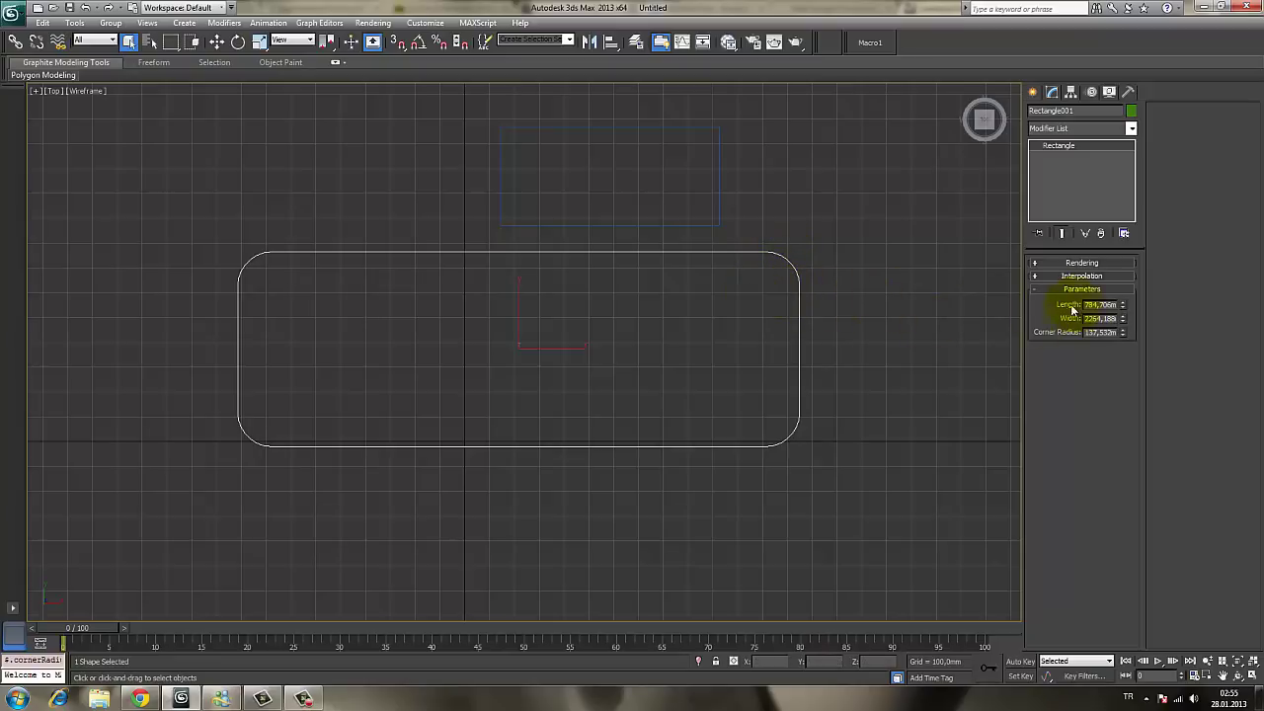
Set the rectangle to Length 200 mm, Width 300 mm and Corner Radius 50 mm
double_click(1103, 304)
text(200)
key(Tab)
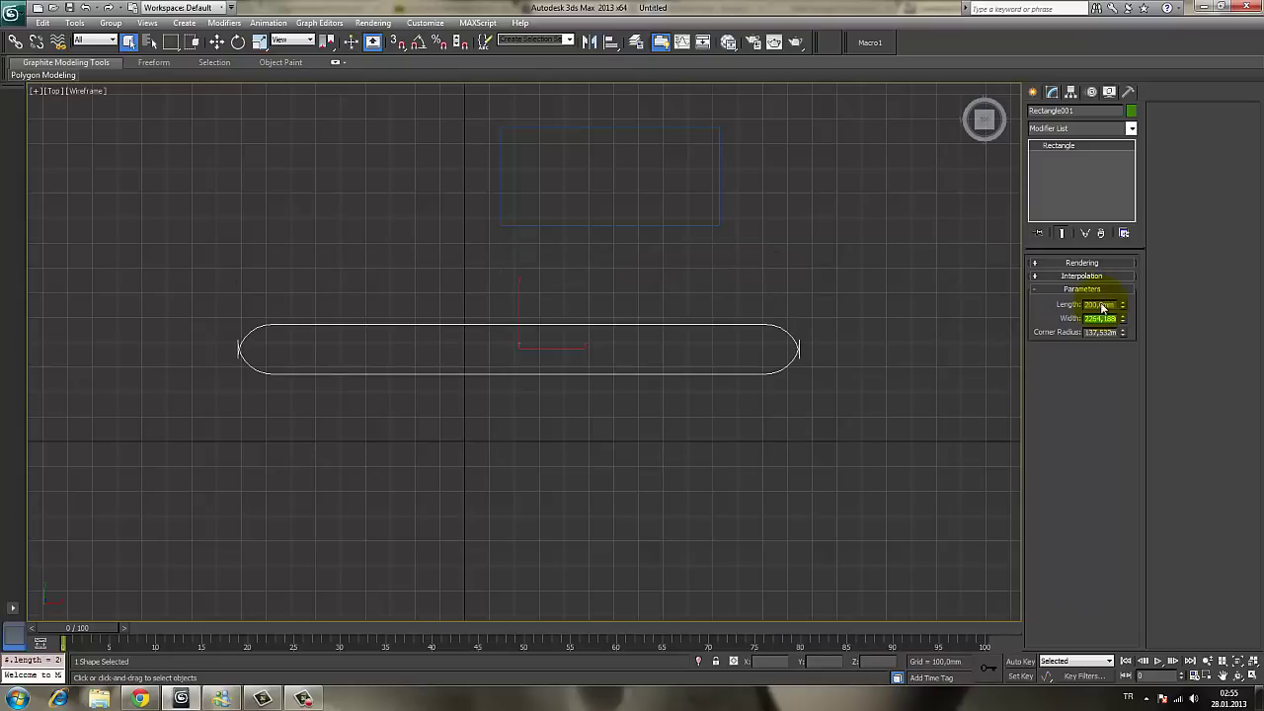
text(300)
key(Tab)
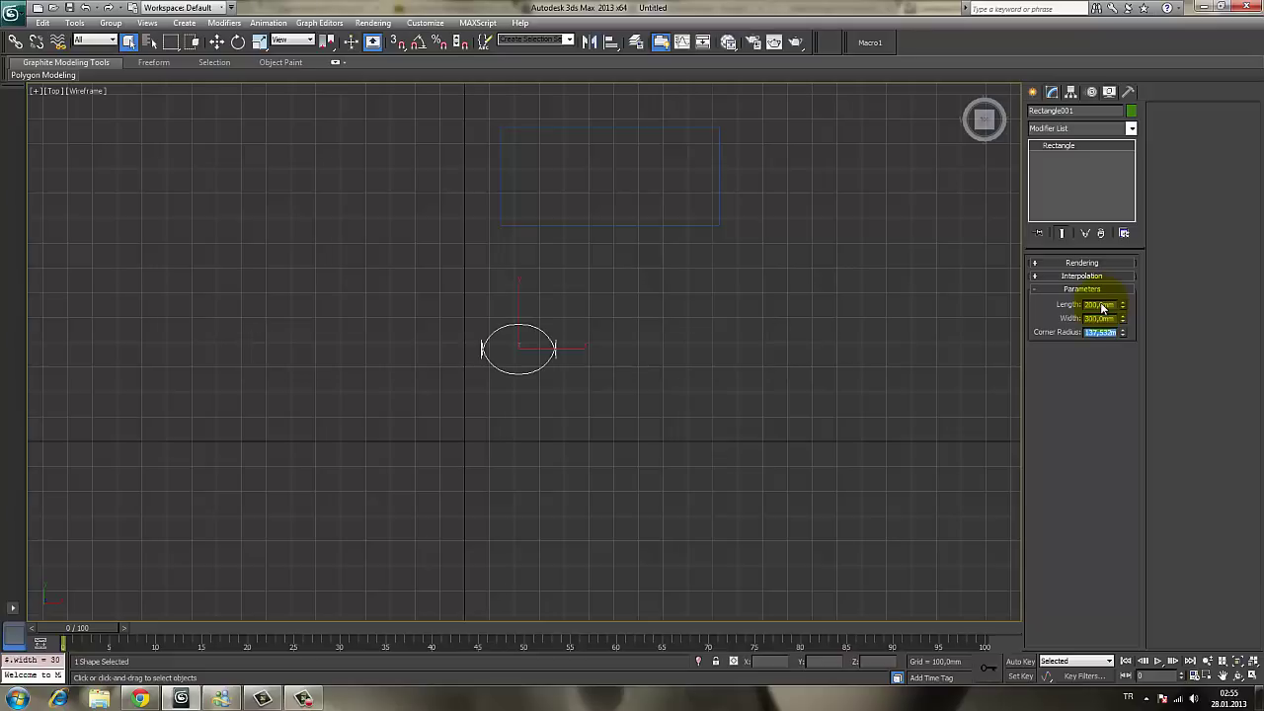
text(50)
key(Return)
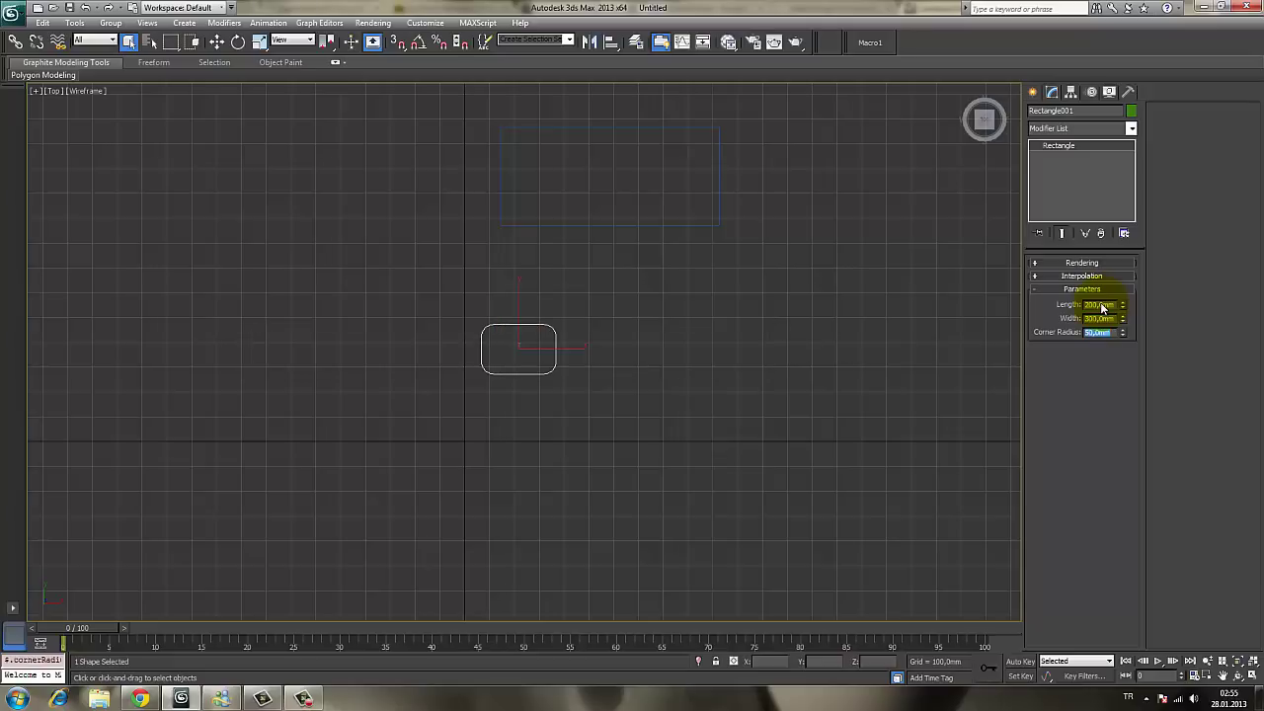
scroll(633, 326, up, 4)
scroll(623, 319, up, 1)
scroll(655, 291, up, 1)
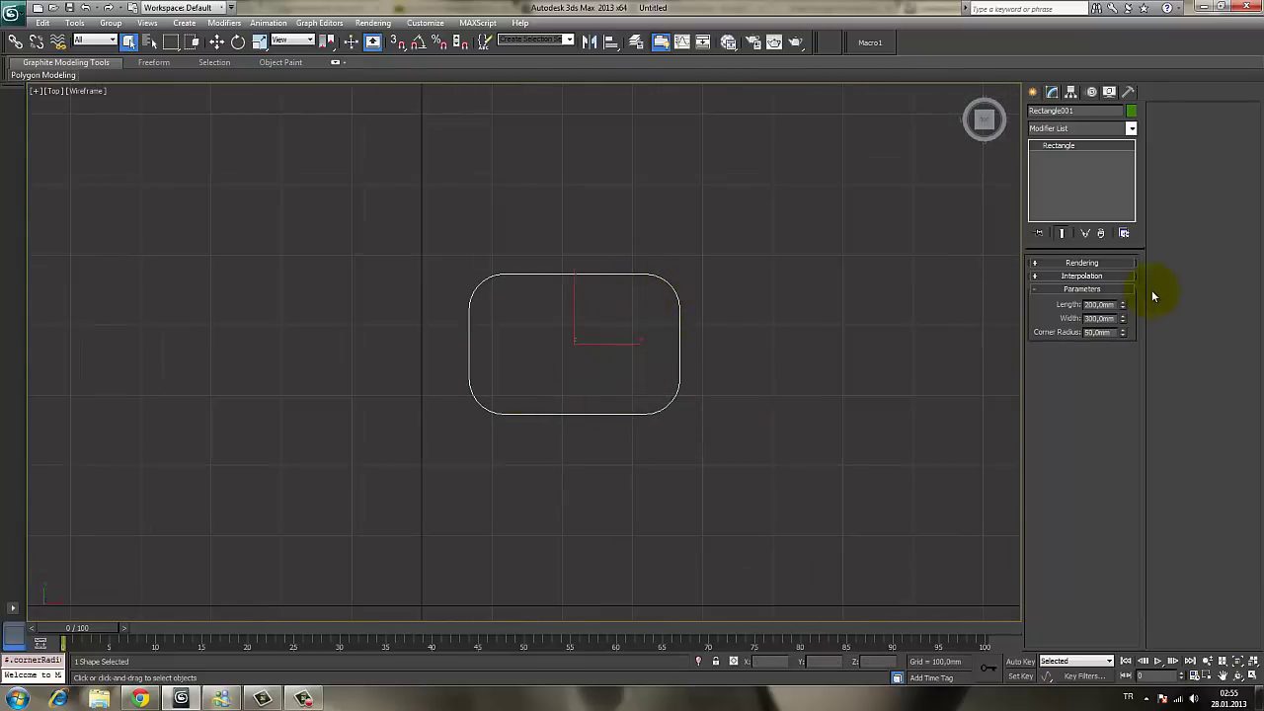
double_click(1111, 333)
Reset the corner radius to 0, then select and delete both rectangles
right_click(1125, 334)
middle_drag(592, 385, 576, 408)
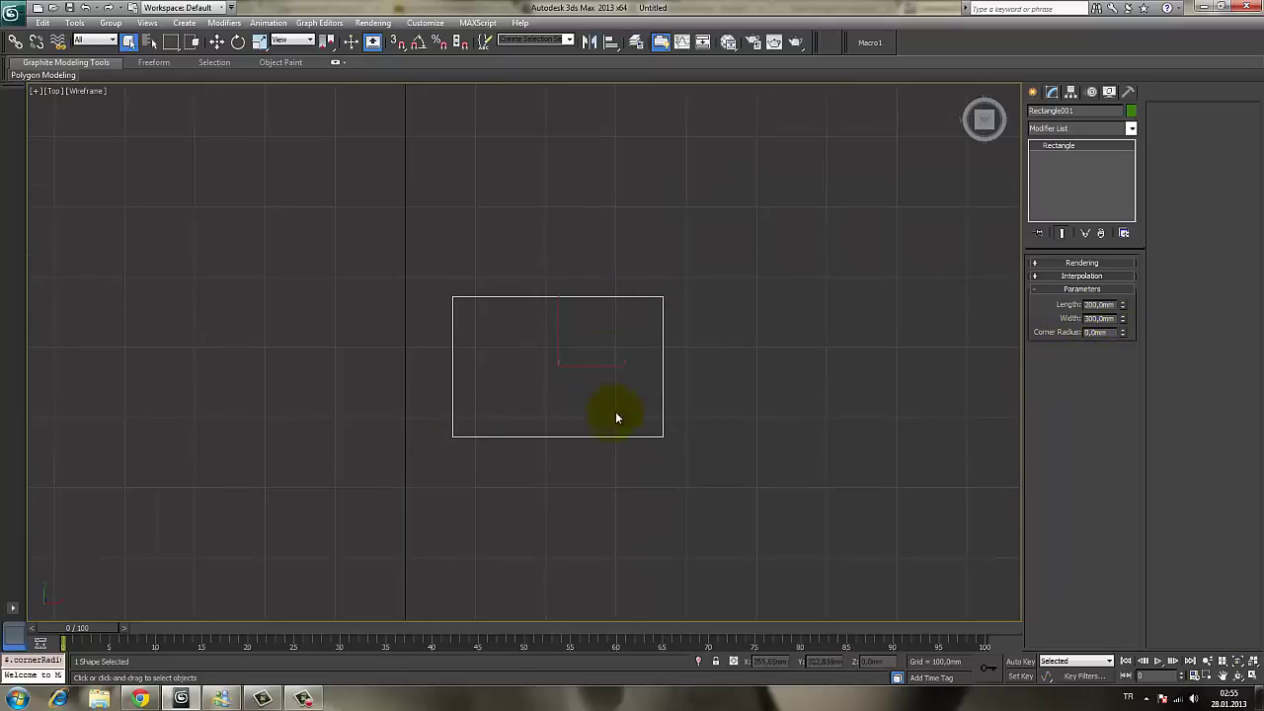
scroll(615, 410, down, 2)
scroll(634, 355, down, 2)
drag(692, 389, 554, 206)
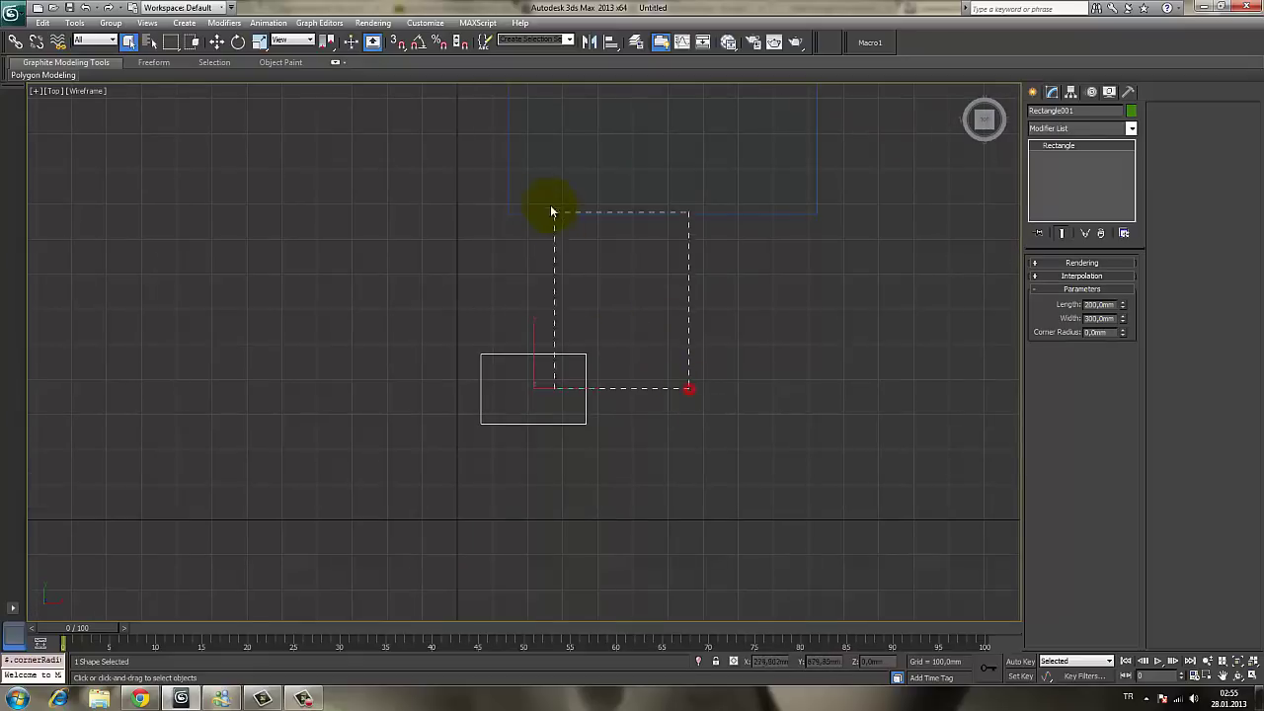
click(542, 319)
drag(632, 345, 572, 380)
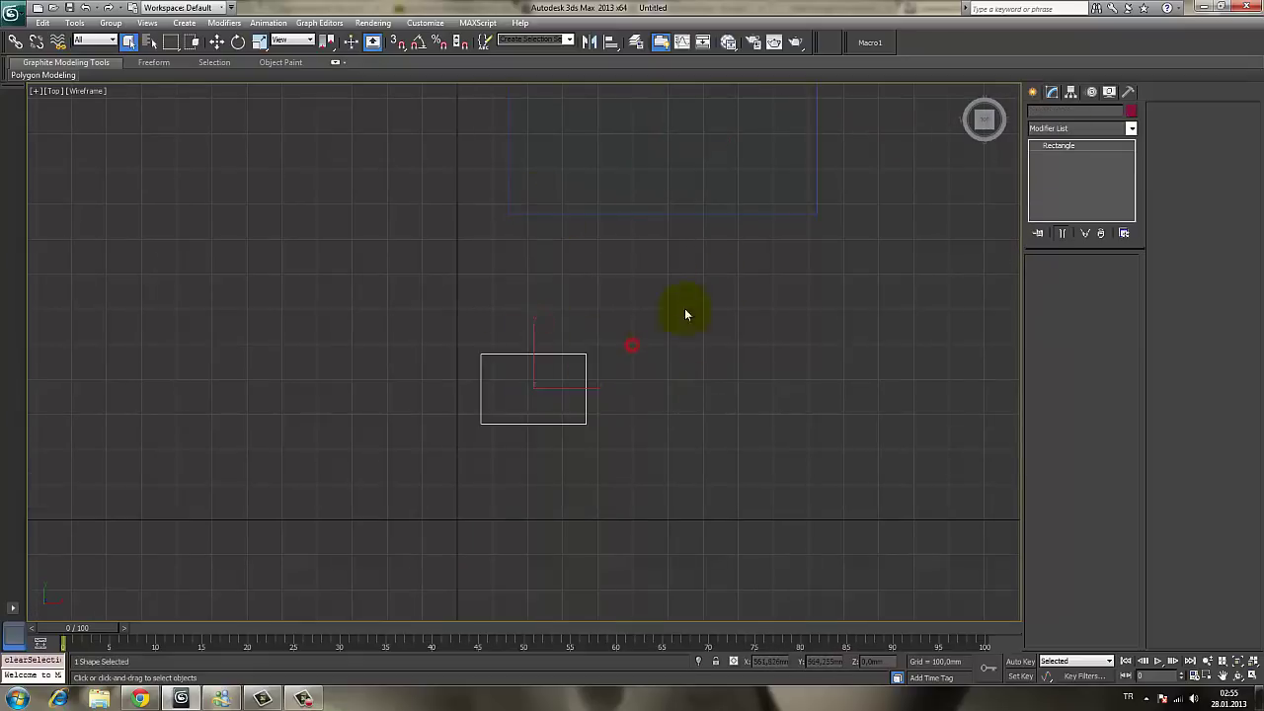
drag(720, 277, 692, 202)
drag(680, 441, 510, 201)
key(Delete)
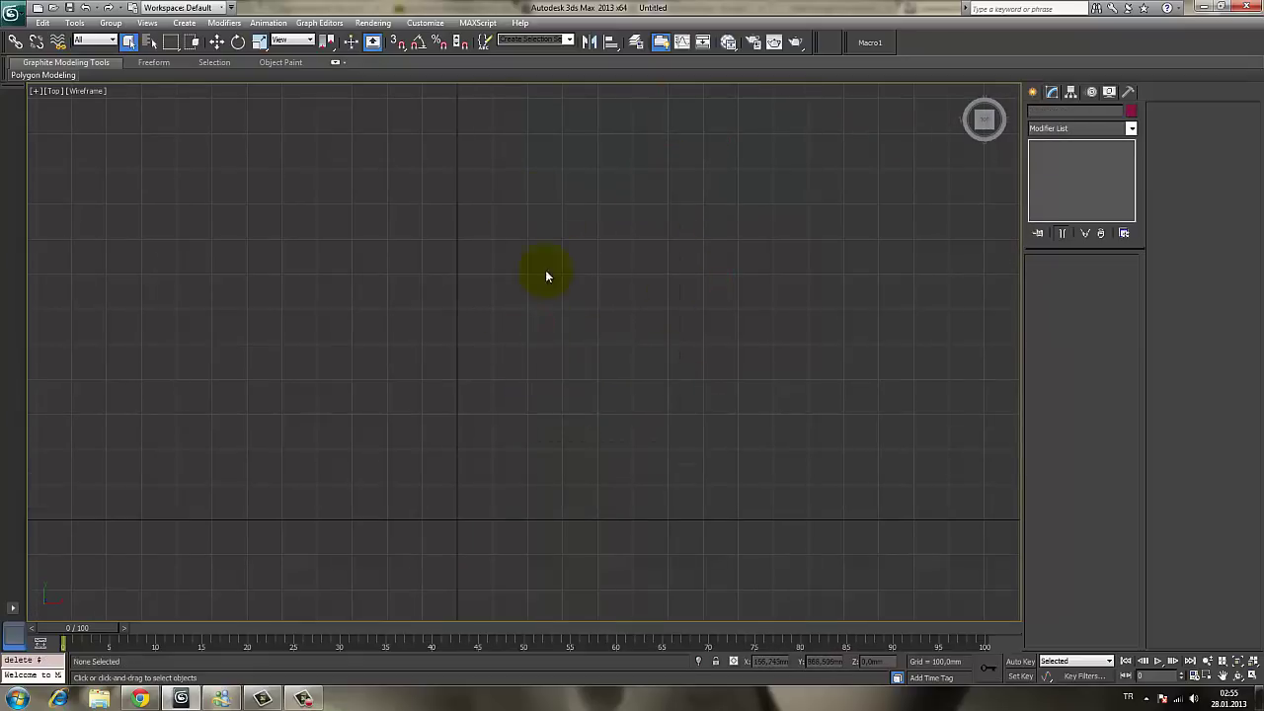
Draw a new rectangle of about 341 by 701 mm in the Top view
middle_drag(640, 322, 630, 336)
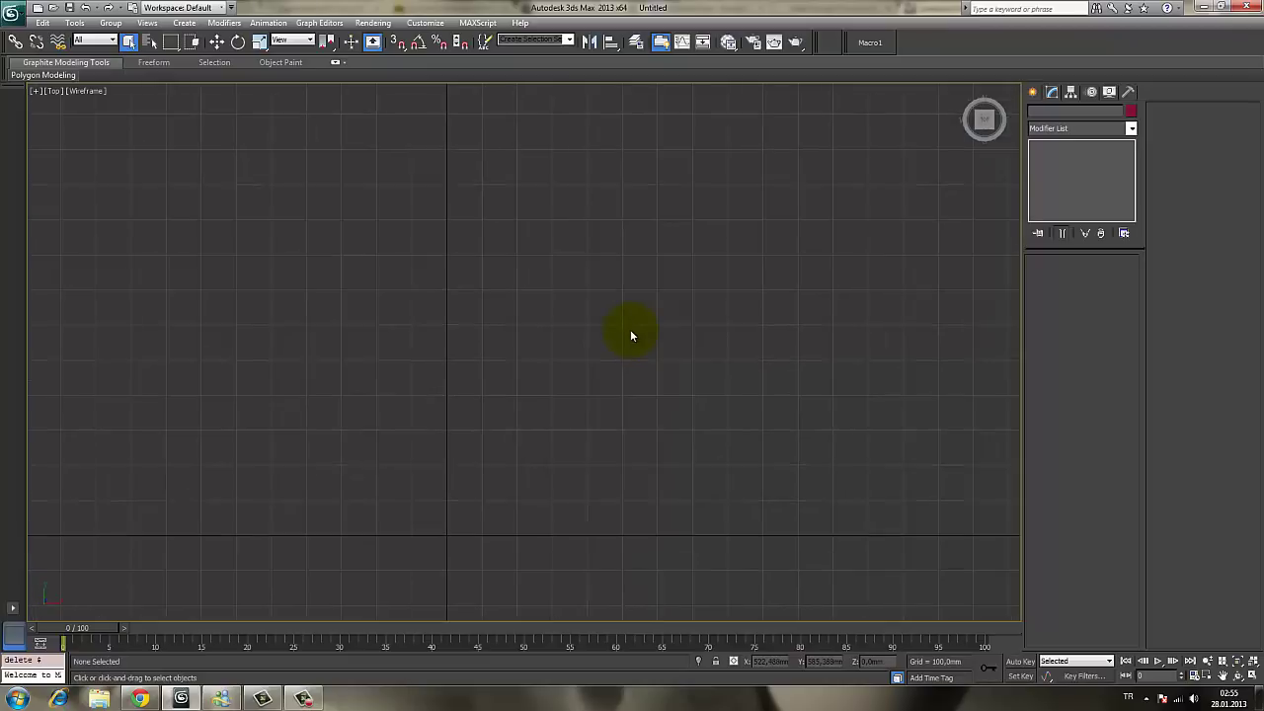
click(1033, 91)
click(1053, 114)
click(1105, 186)
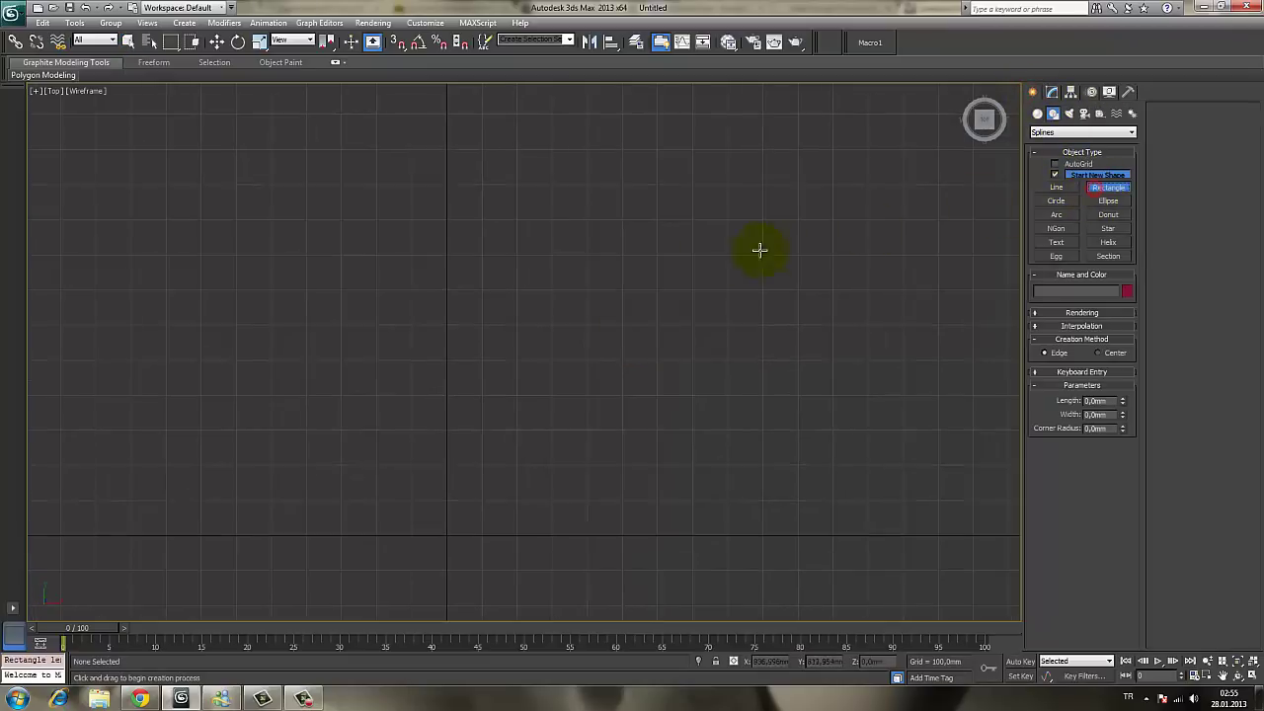
drag(589, 252, 835, 372)
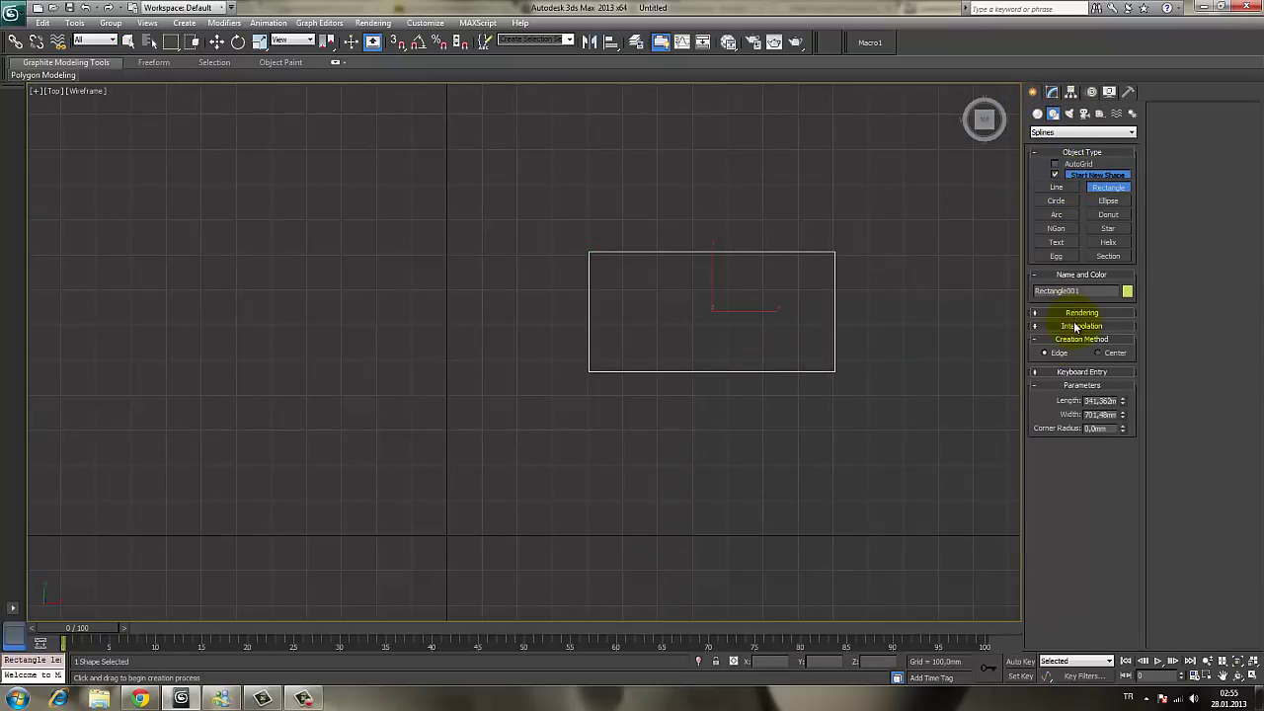
middle_drag(763, 363, 728, 378)
right_click(758, 353)
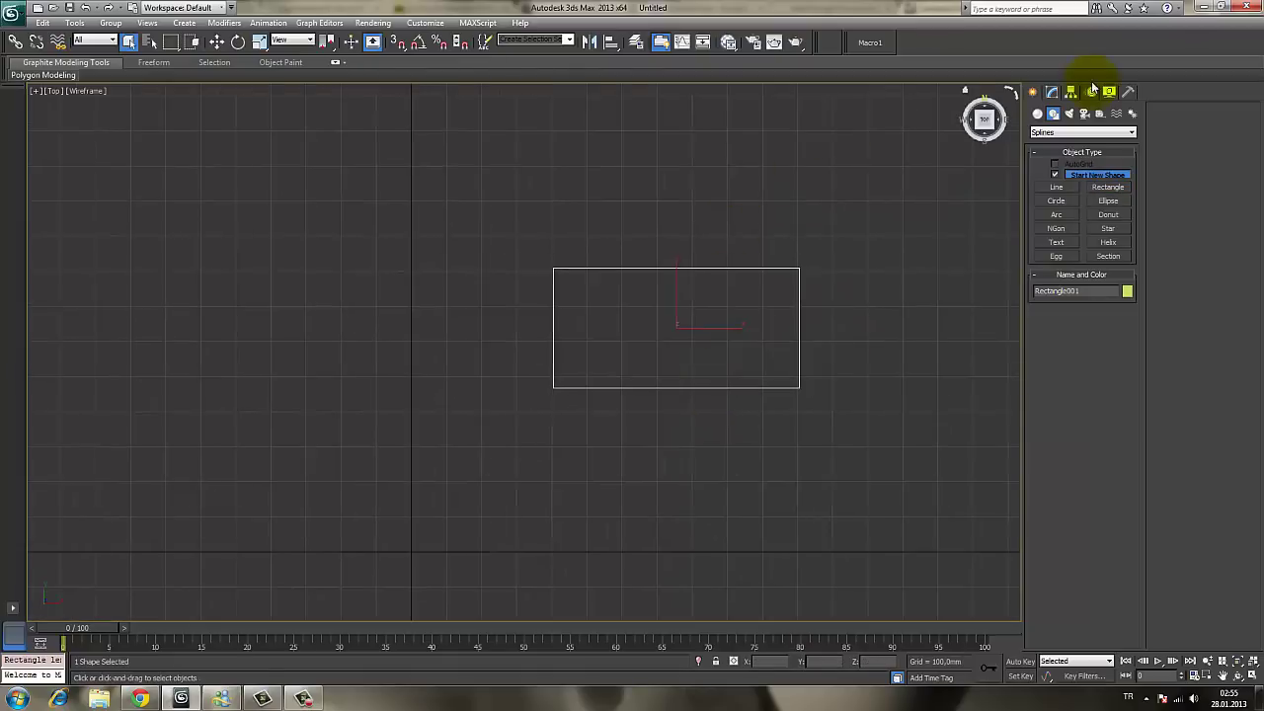
Select the new rectangle with the Modify panel showing
click(1052, 91)
click(859, 250)
middle_drag(880, 289, 778, 319)
drag(754, 293, 669, 338)
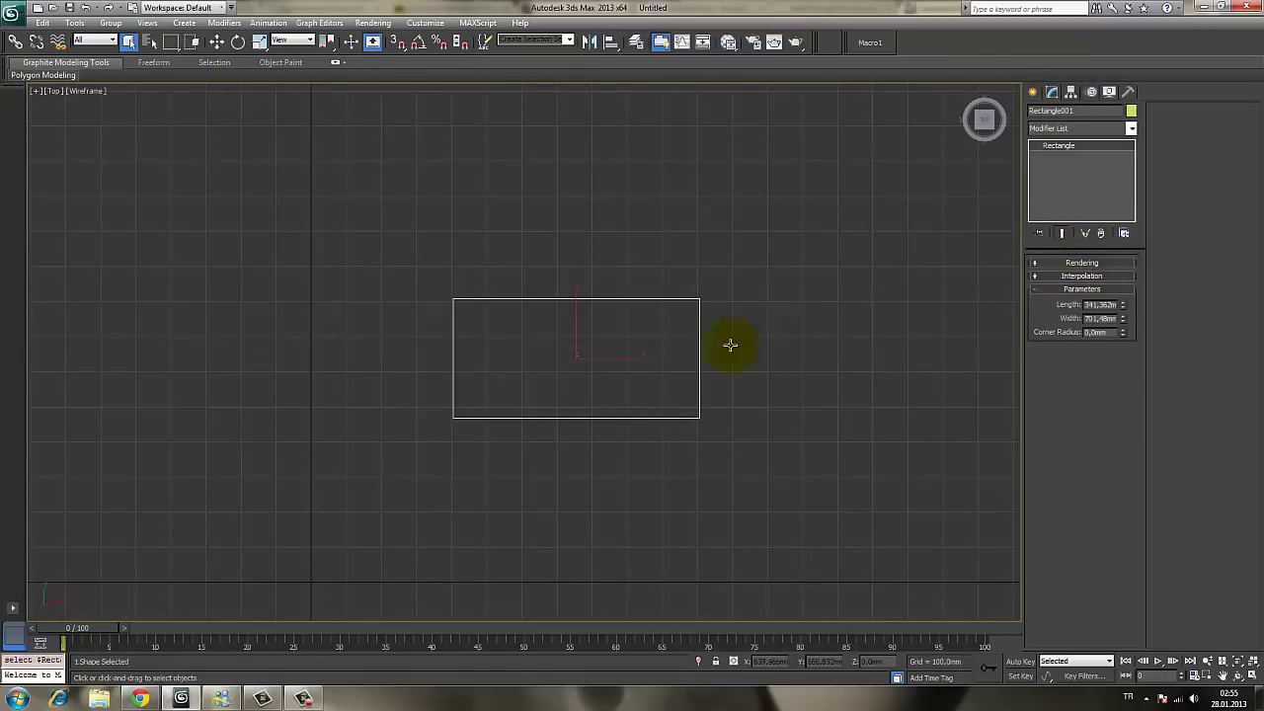
Maximize the Perspective viewport and orbit around the rectangle
key(alt+w)
right_click(687, 426)
key(alt+w)
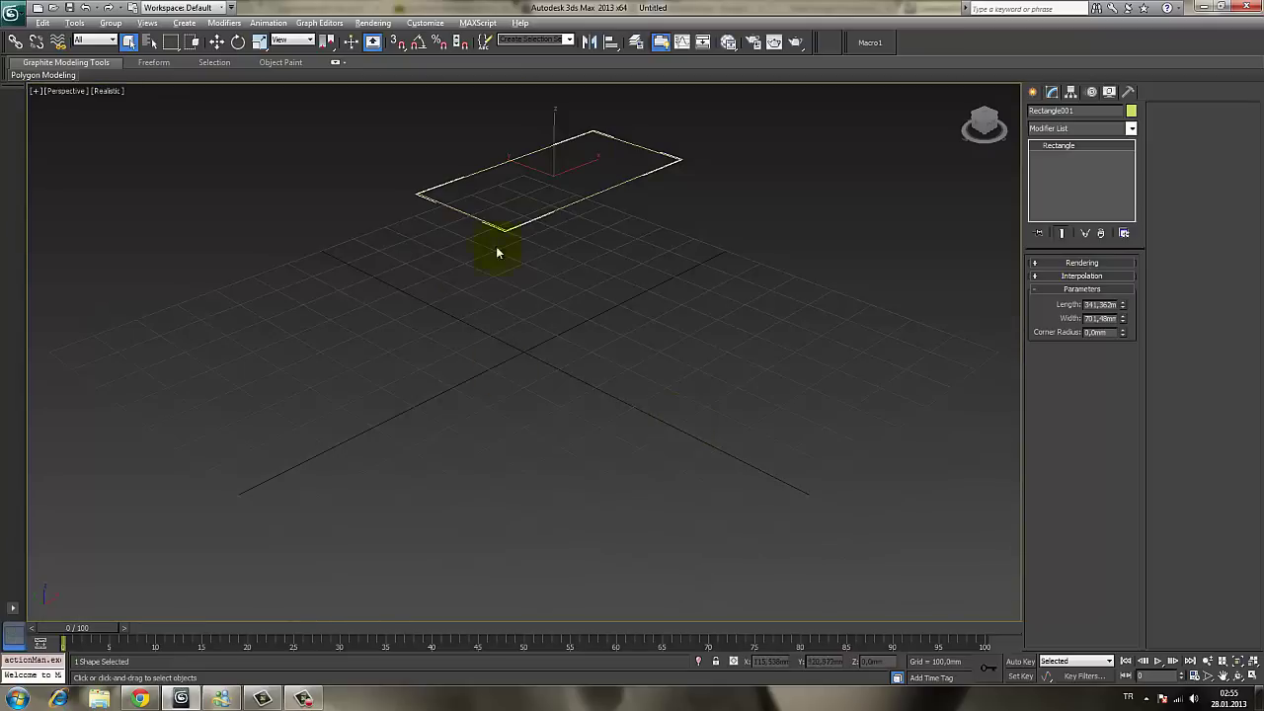
mouse_move(496, 247)
alt+middle_down()
mouse_move(517, 338)
mouse_move(502, 316)
mouse_move(490, 368)
alt+middle_up()
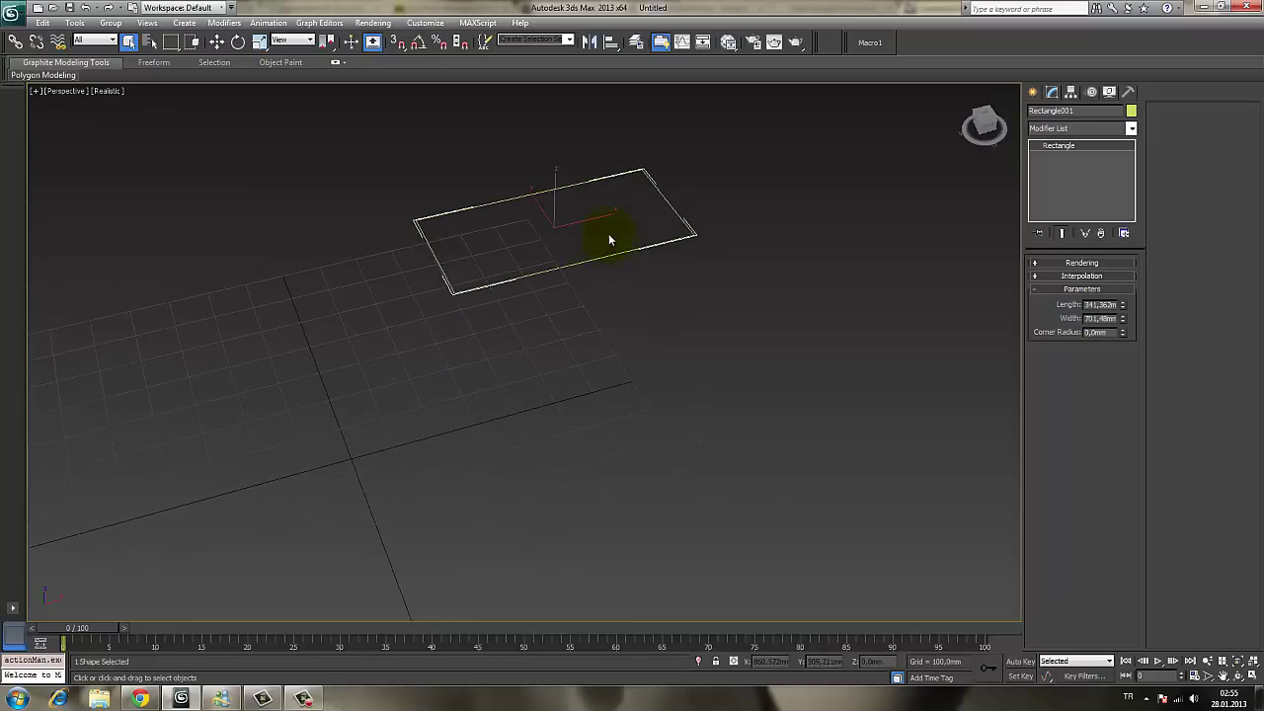
Move the rectangle to the world origin, setting X and Y to 0
key(w)
drag(569, 219, 556, 365)
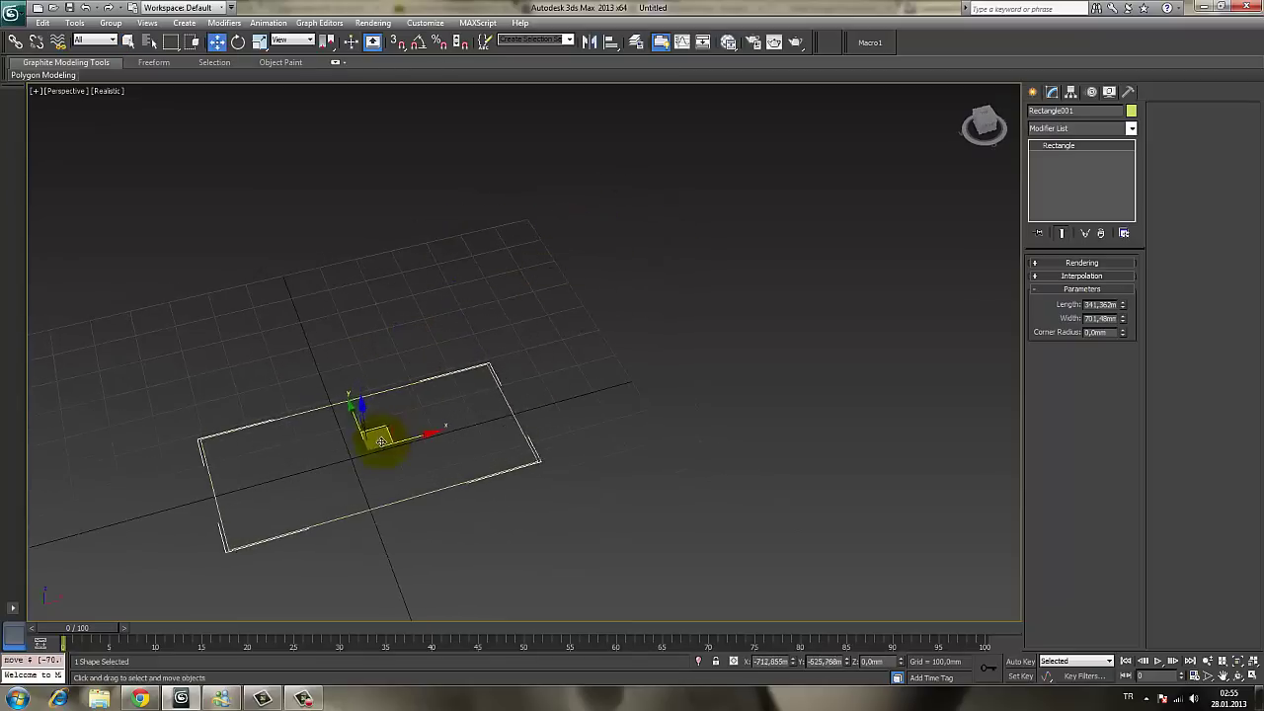
right_click(794, 662)
right_click(848, 661)
scroll(592, 403, up, 2)
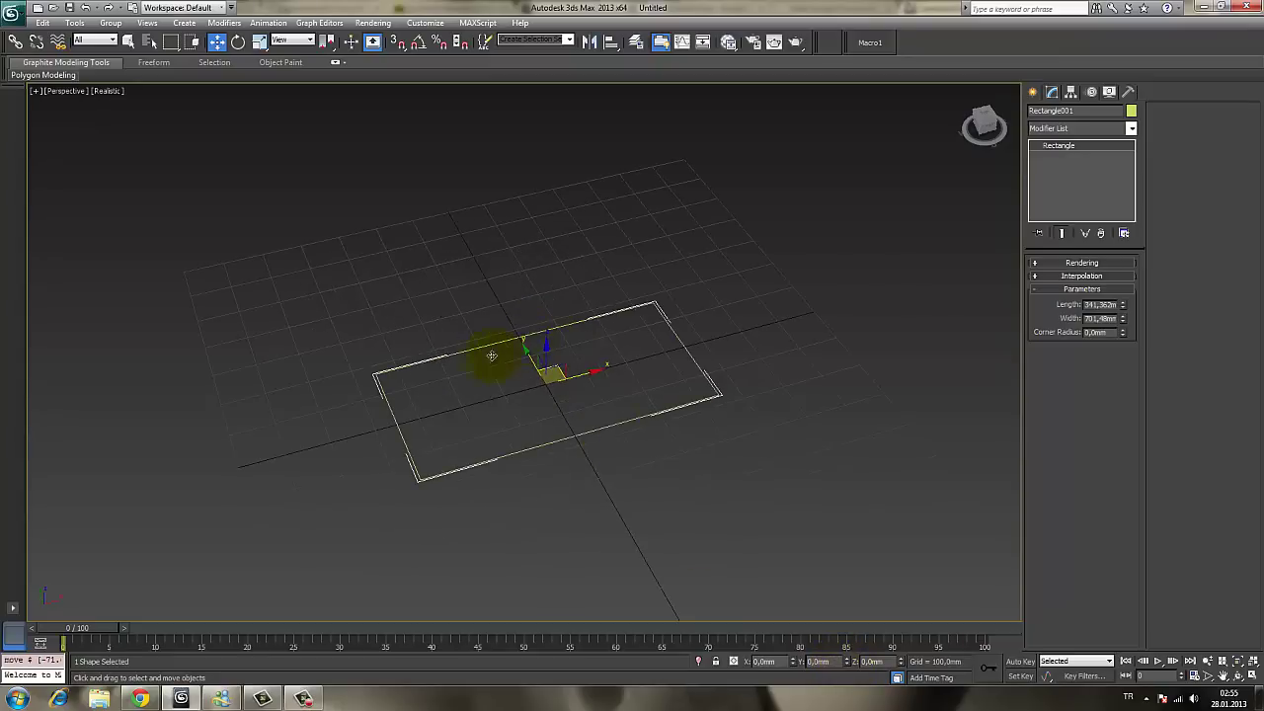
scroll(494, 352, up, 3)
scroll(593, 375, down, 2)
Turn on Edged Faces with F4 and toggle the rectangle's selection brackets
click(583, 326)
key(F4)
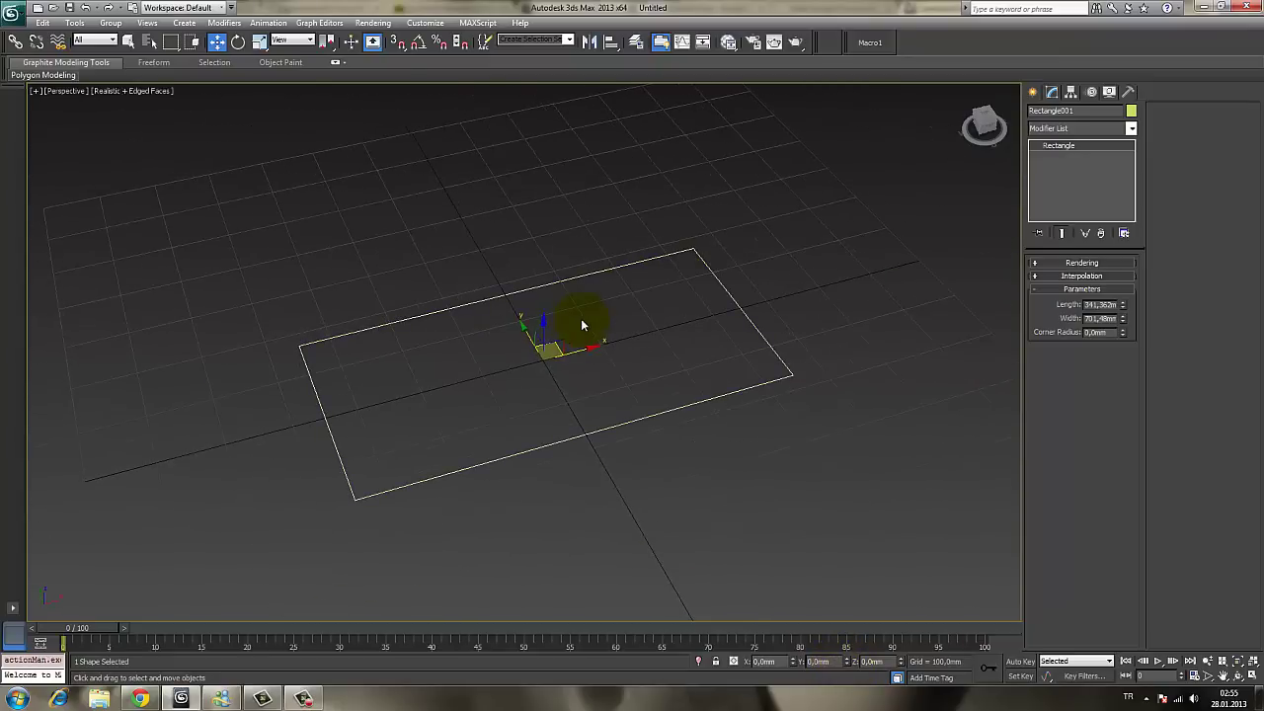
scroll(733, 458, down, 1)
click(619, 374)
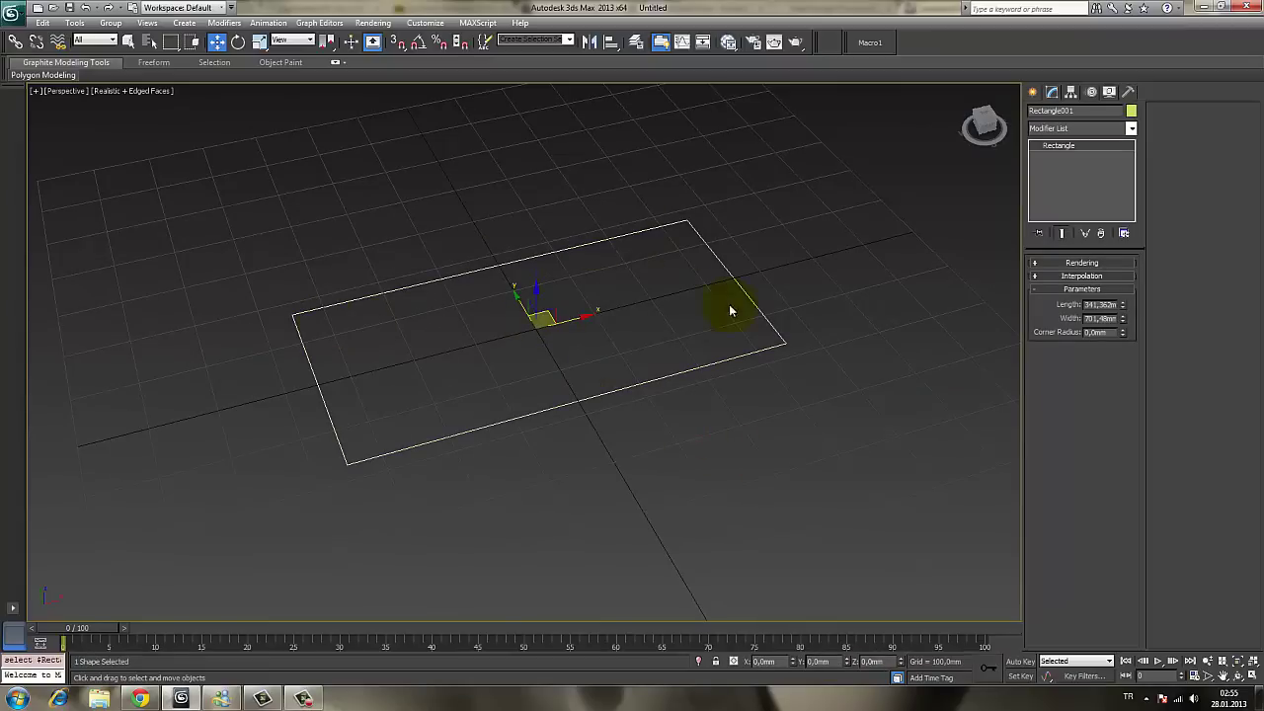
key(j)
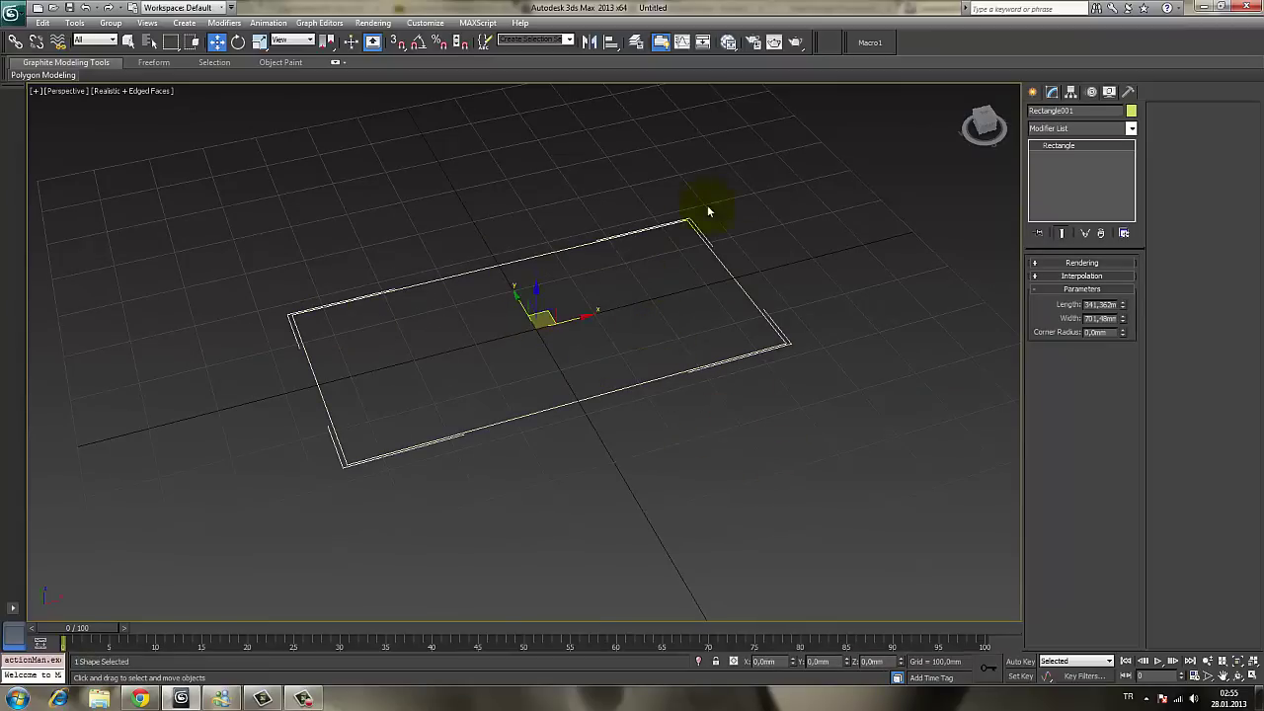
key(j)
mouse_move(646, 367)
alt+middle_down()
mouse_move(556, 358)
mouse_move(578, 321)
mouse_move(565, 307)
alt+middle_up()
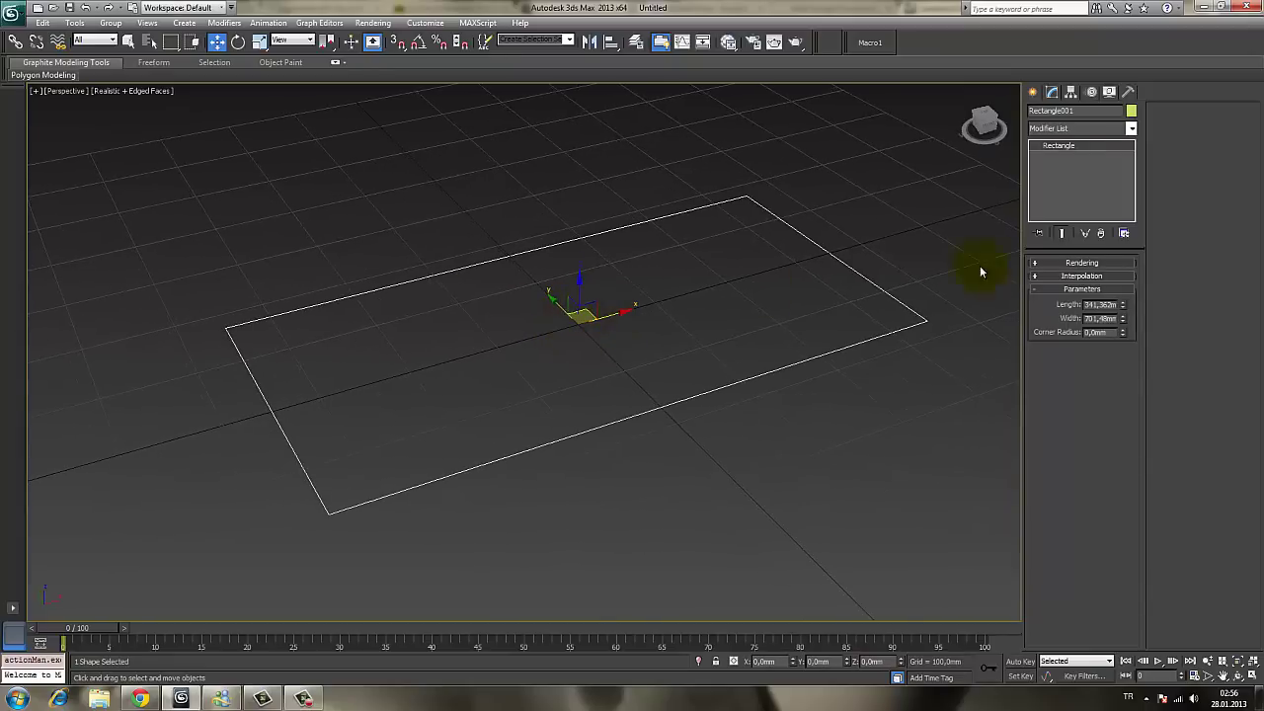
Make the rectangle renderable in renderer and viewport, about 19.5 mm thick, with a Rectangular profile
click(1081, 264)
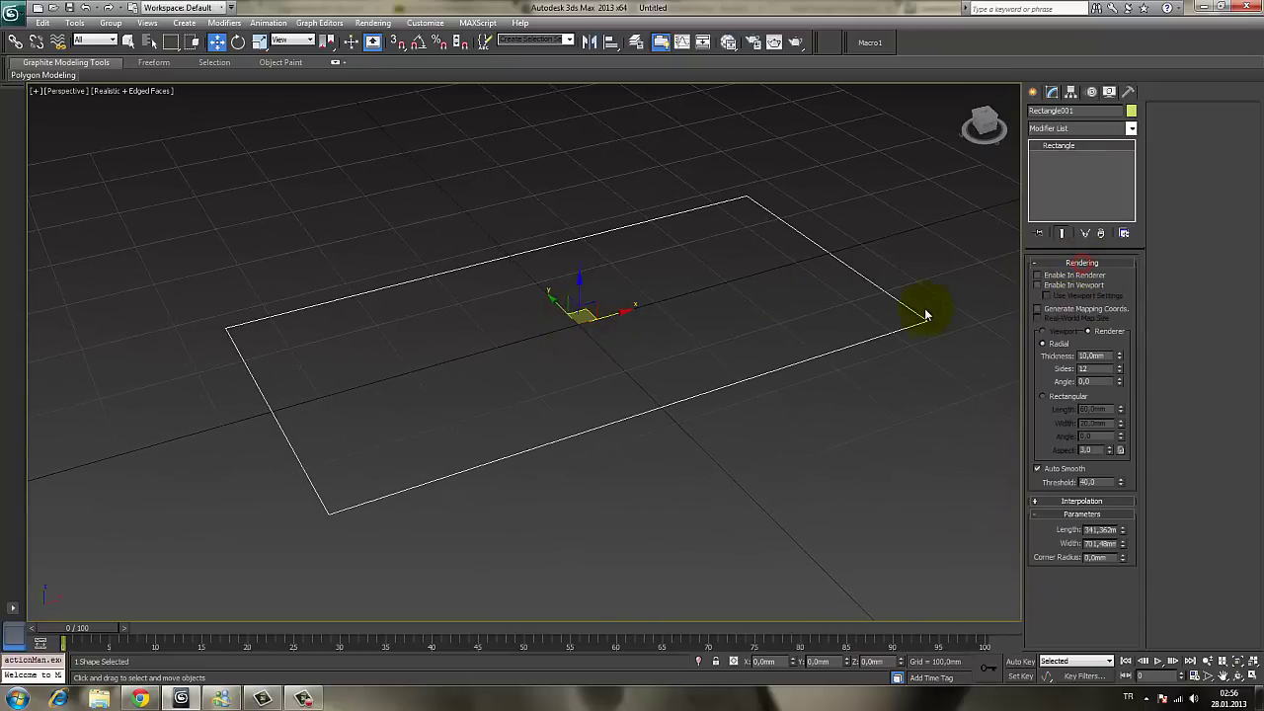
click(1037, 275)
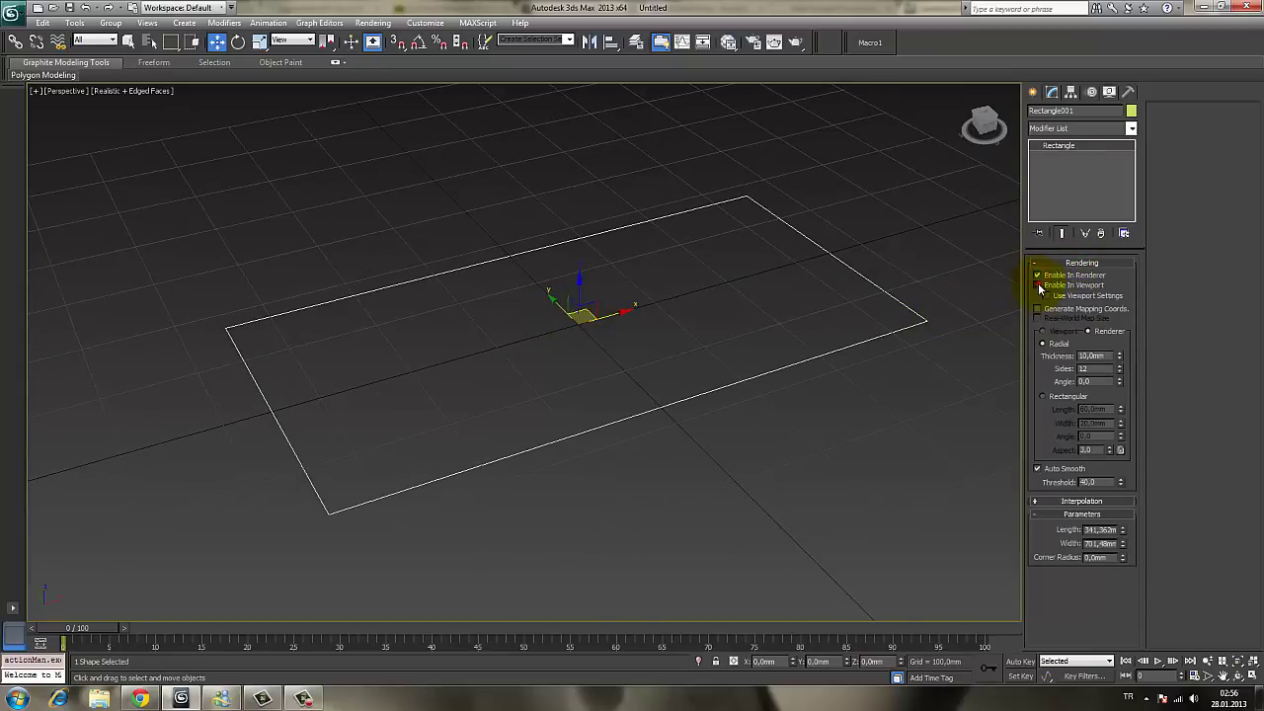
click(1038, 285)
mouse_move(728, 348)
alt+middle_down()
mouse_move(616, 378)
mouse_move(640, 373)
alt+middle_up()
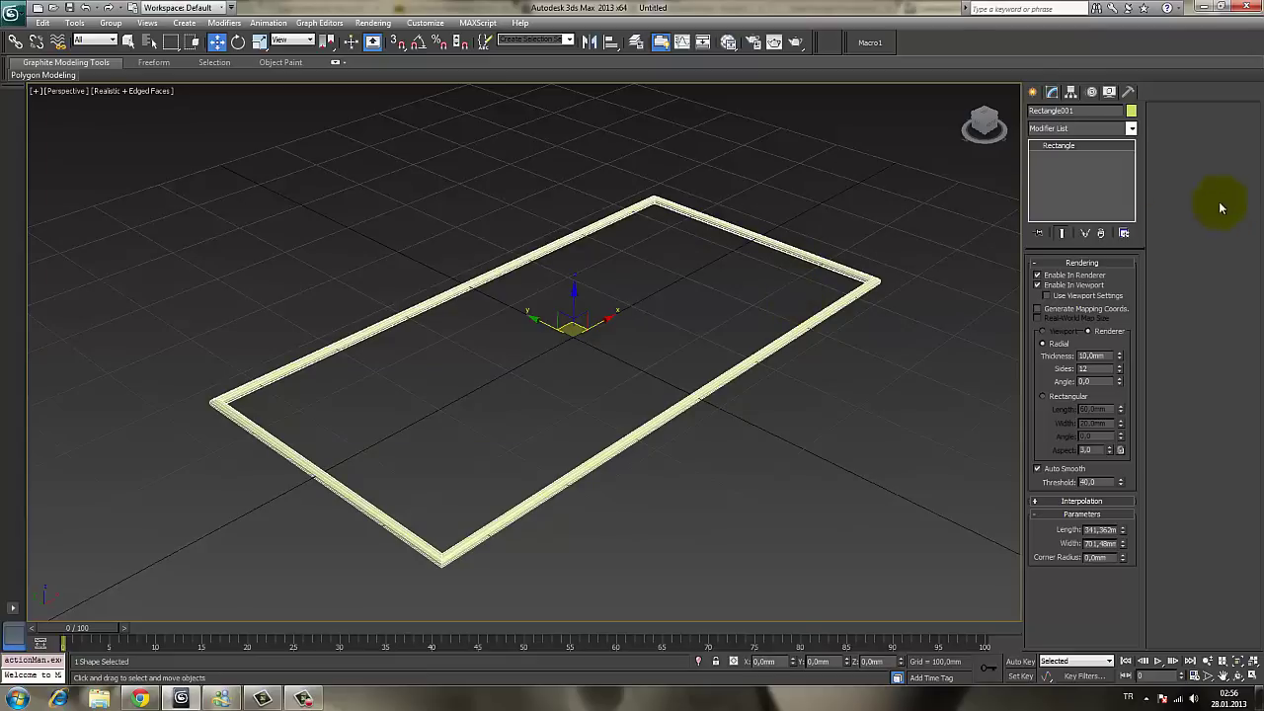
mouse_move(1120, 364)
mouse_down()
mouse_move(1113, 198)
mouse_move(1118, 360)
mouse_up()
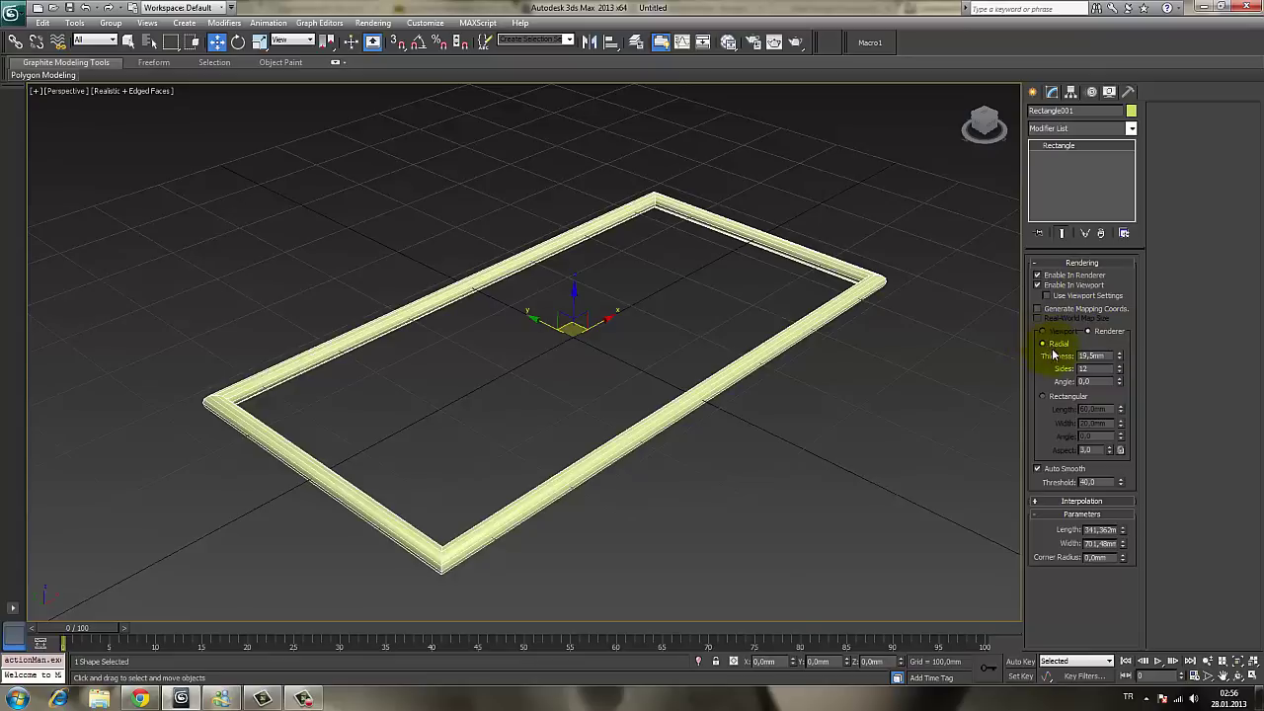
click(1057, 397)
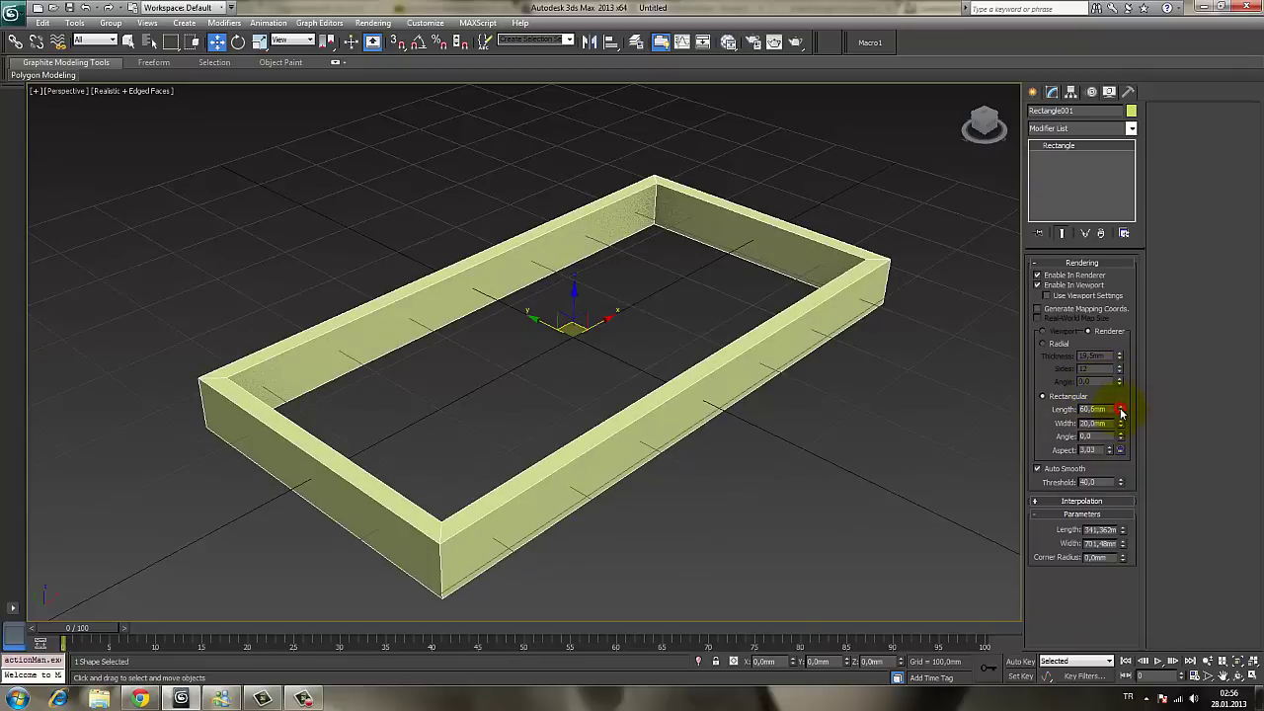
Tune the rectangular profile: angle 0, aspect locked at 1, and thicker square walls
mouse_move(1121, 411)
mouse_down()
mouse_move(1111, 472)
mouse_move(1122, 437)
mouse_move(752, 148)
mouse_move(728, 610)
mouse_move(804, 423)
mouse_up()
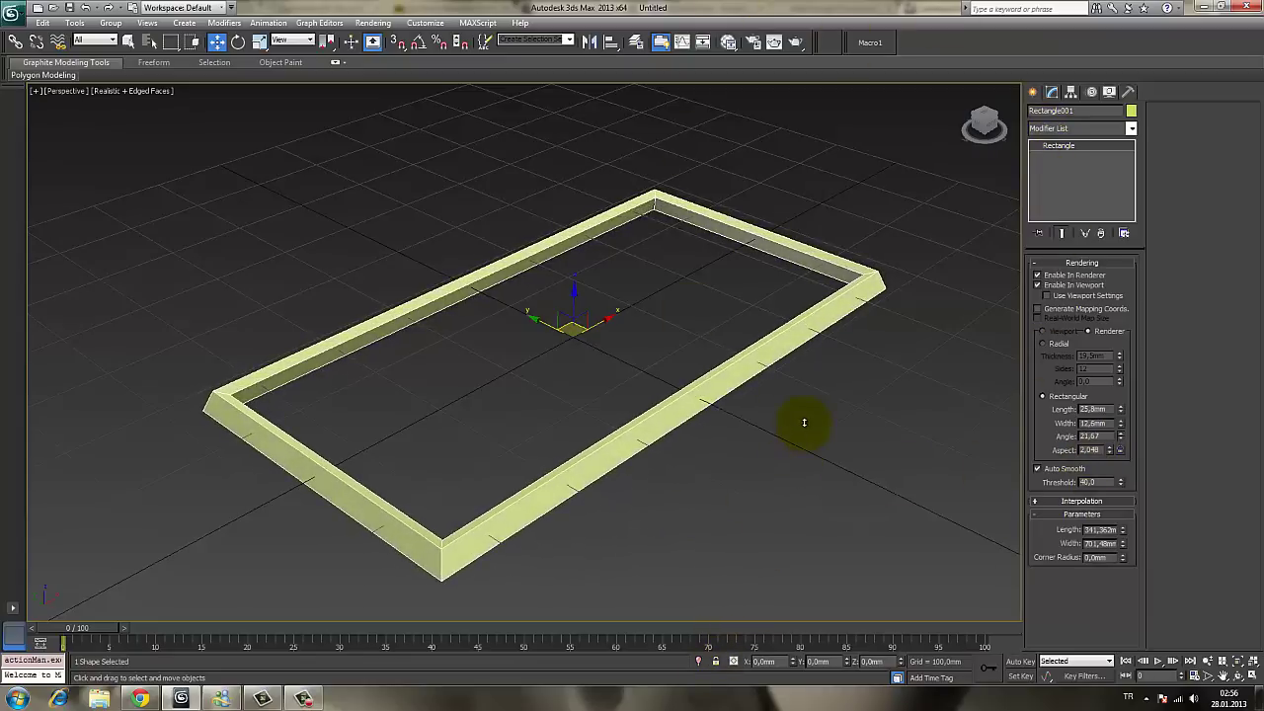
right_click(1123, 438)
drag(1112, 455, 1118, 373)
click(1123, 450)
click(1119, 452)
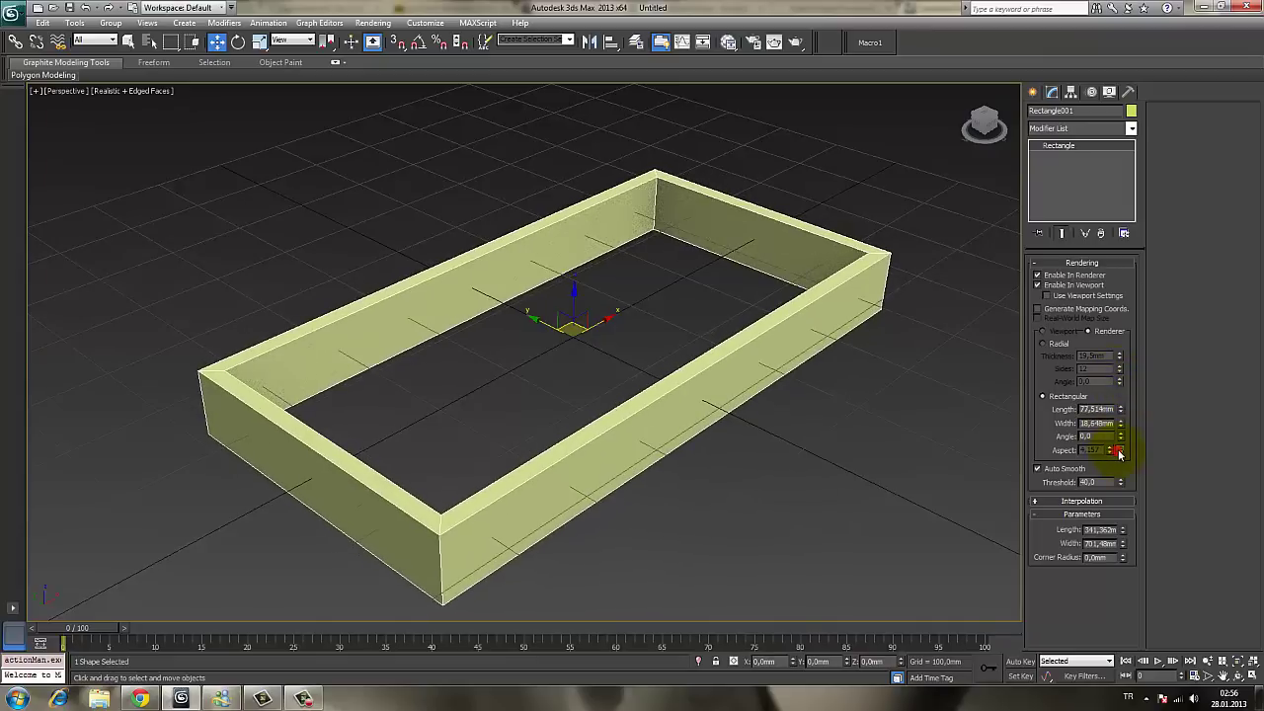
drag(1104, 449, 1023, 444)
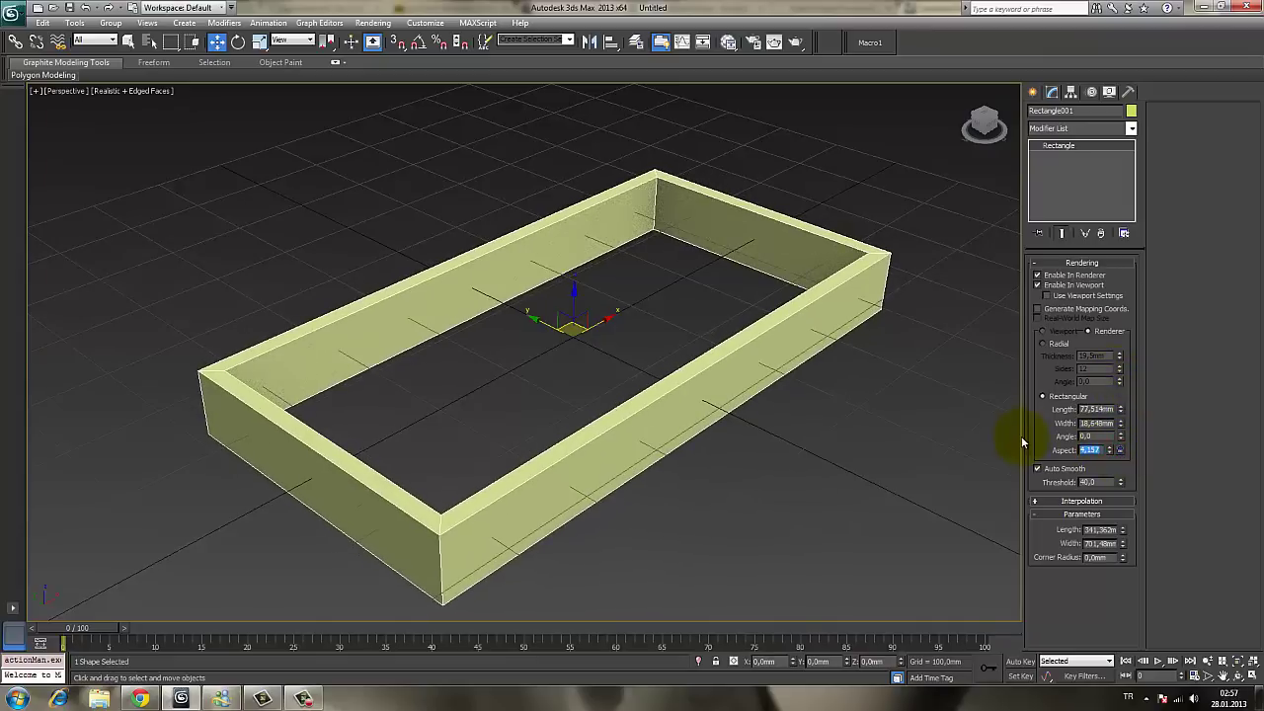
text(1)
key(Return)
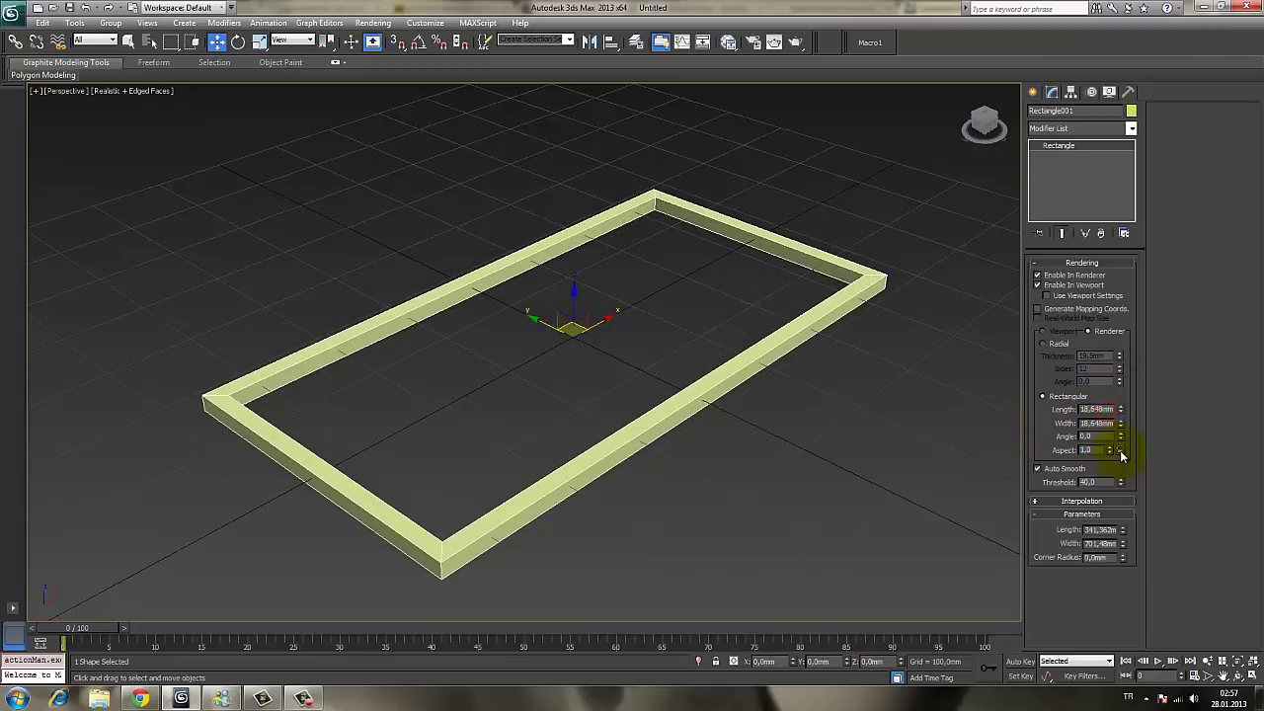
click(1121, 450)
mouse_move(1120, 409)
mouse_down()
mouse_move(1120, 368)
mouse_move(1123, 448)
mouse_move(1116, 345)
mouse_up()
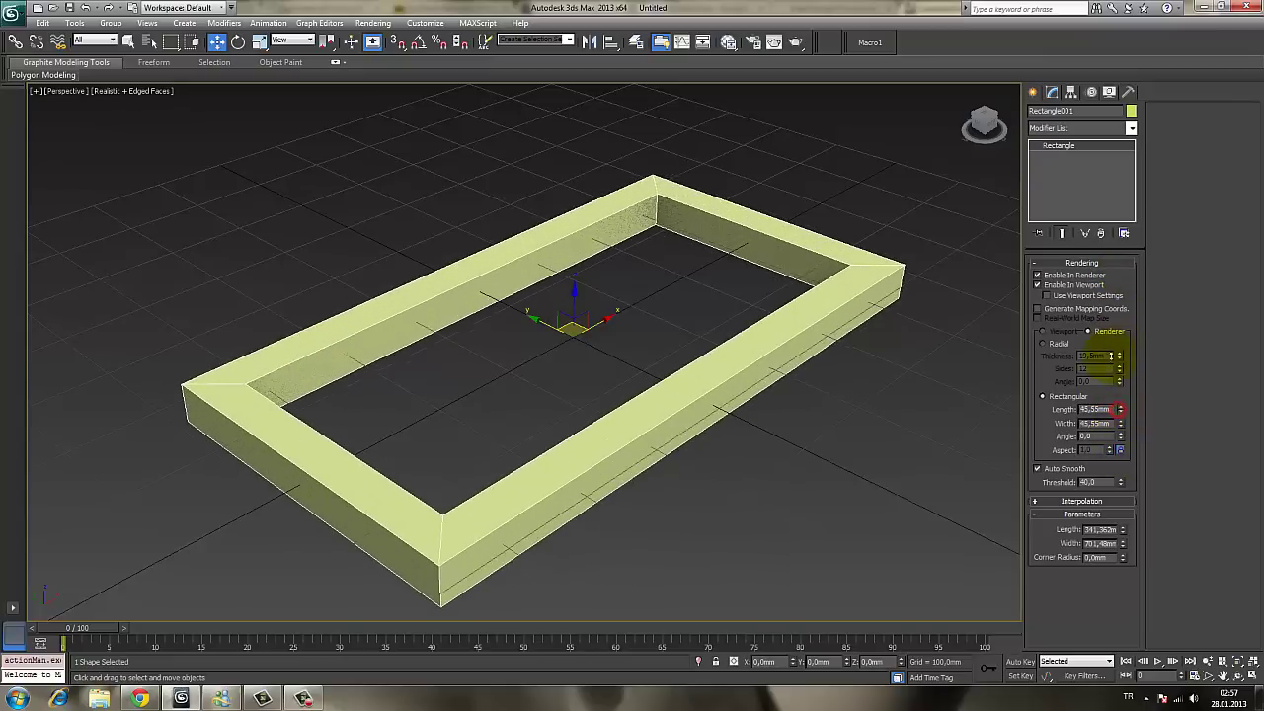
Switch to a Radial profile about 33.245 mm thick and disable rendering of the spline
click(1043, 343)
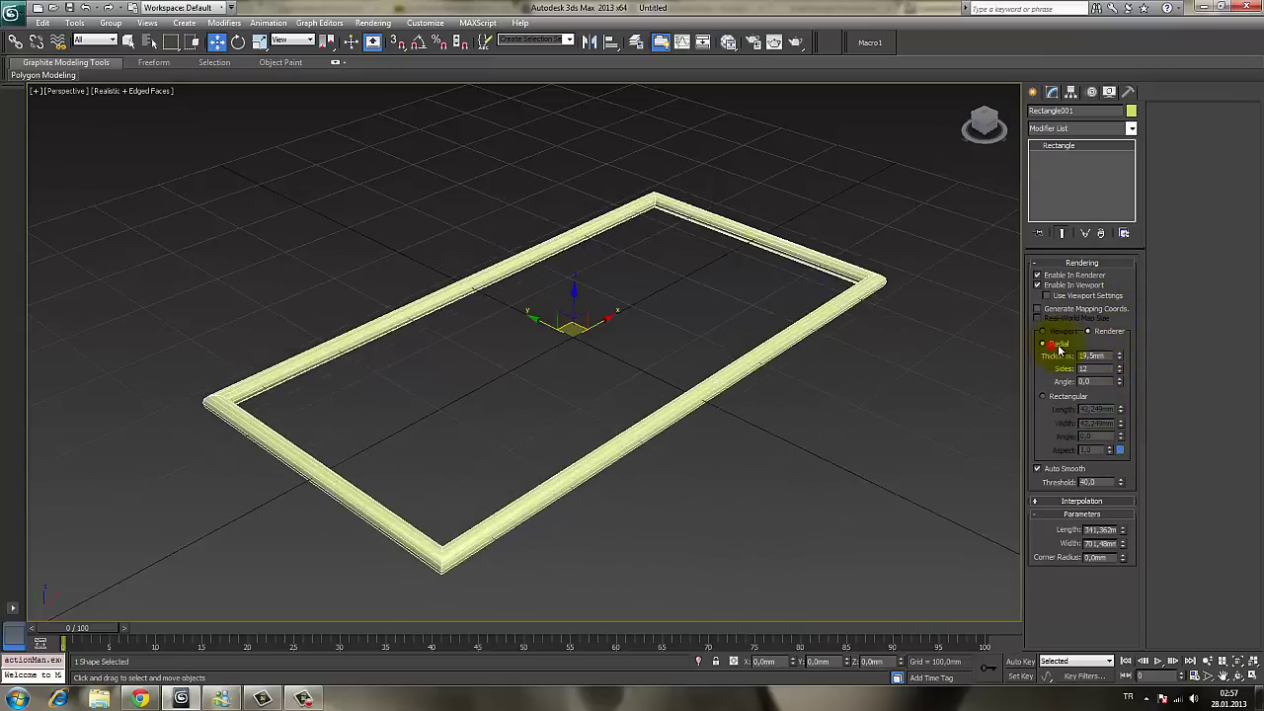
drag(1120, 356, 1120, 308)
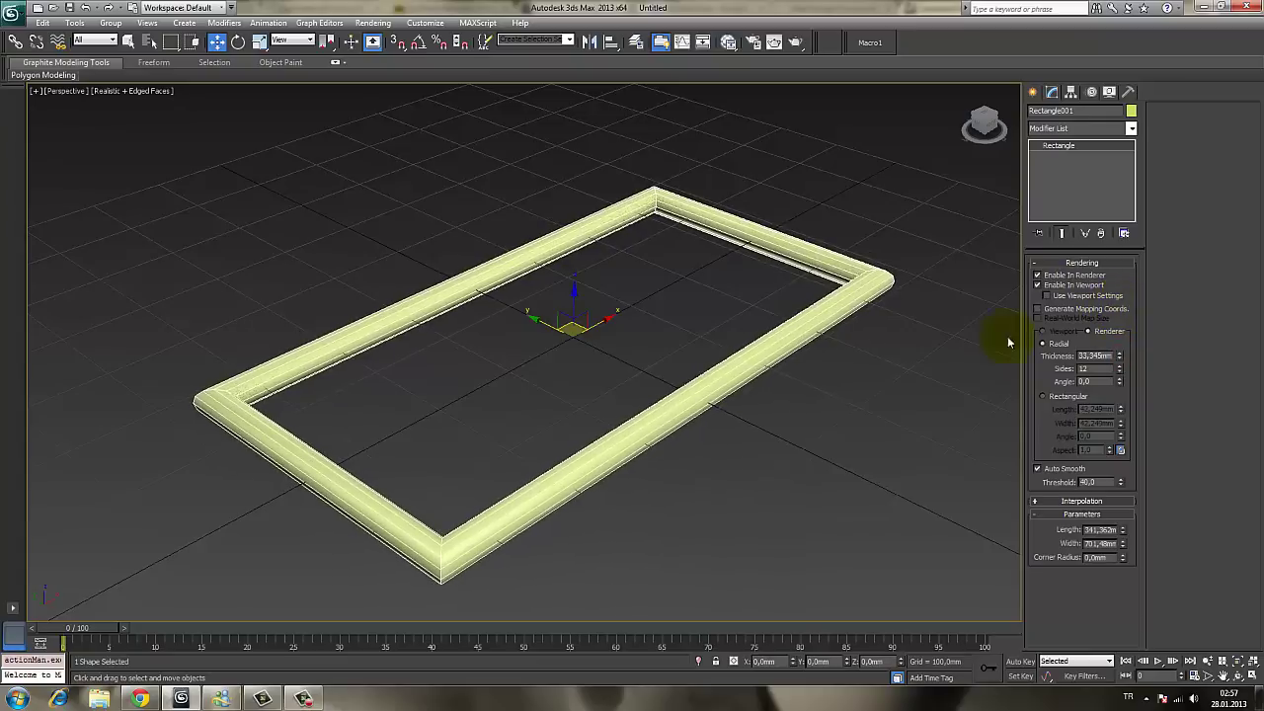
click(1070, 285)
Turn off the rectangle's viewport thickness and collapse the Rendering rollout
click(1066, 274)
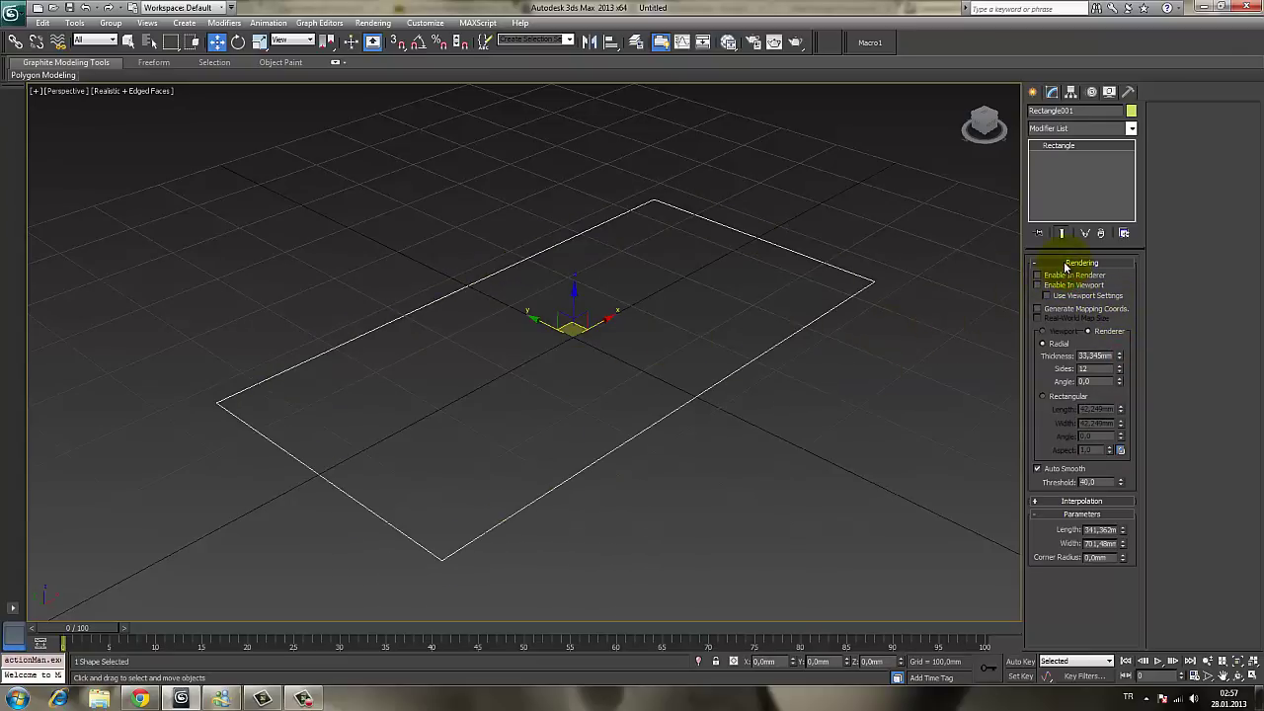
click(1065, 265)
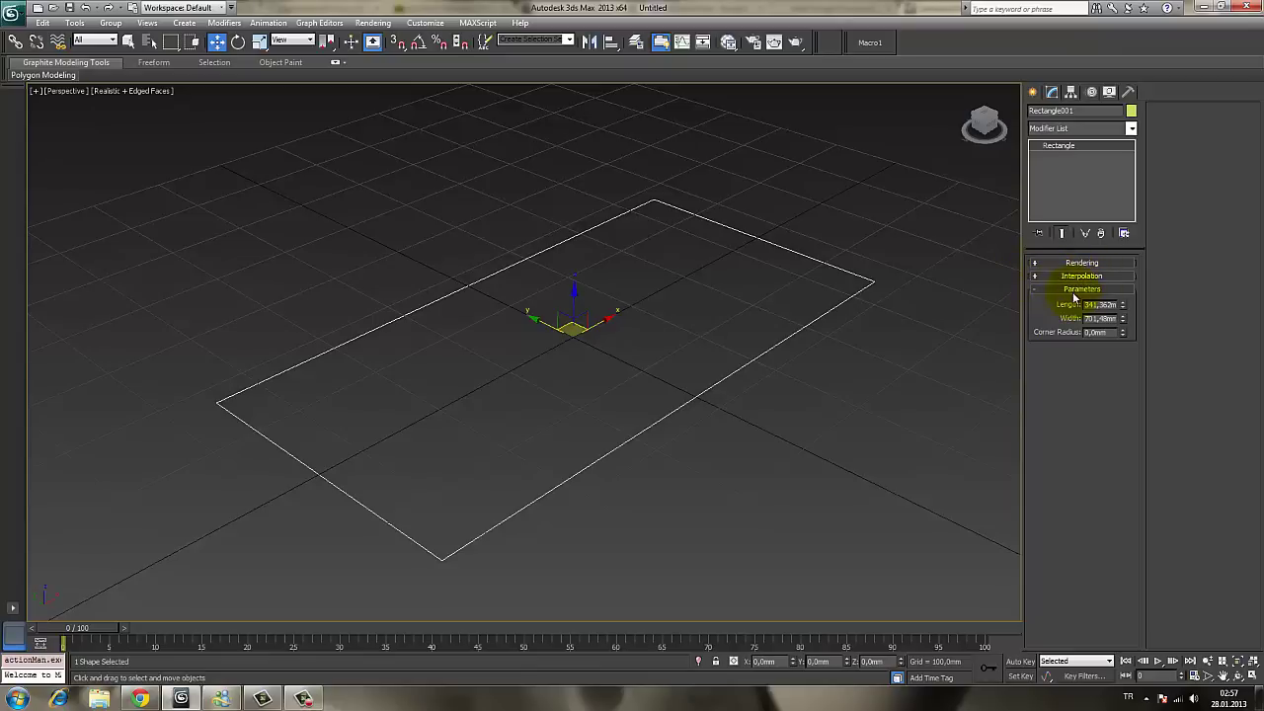
alt+middle_drag(819, 362, 787, 378)
Return to a maximized Top view, then select and delete the rectangle
key(alt+w)
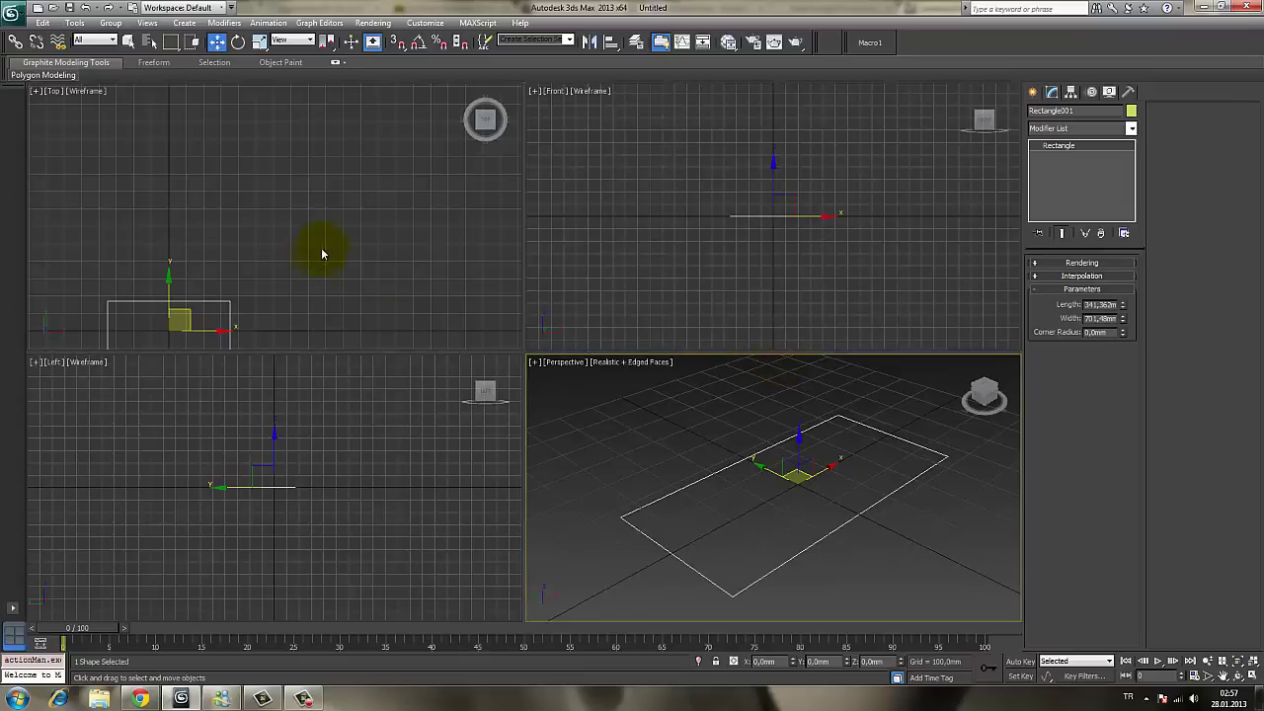
right_click(322, 251)
key(alt+w)
middle_drag(432, 428, 763, 322)
scroll(711, 316, up, 2)
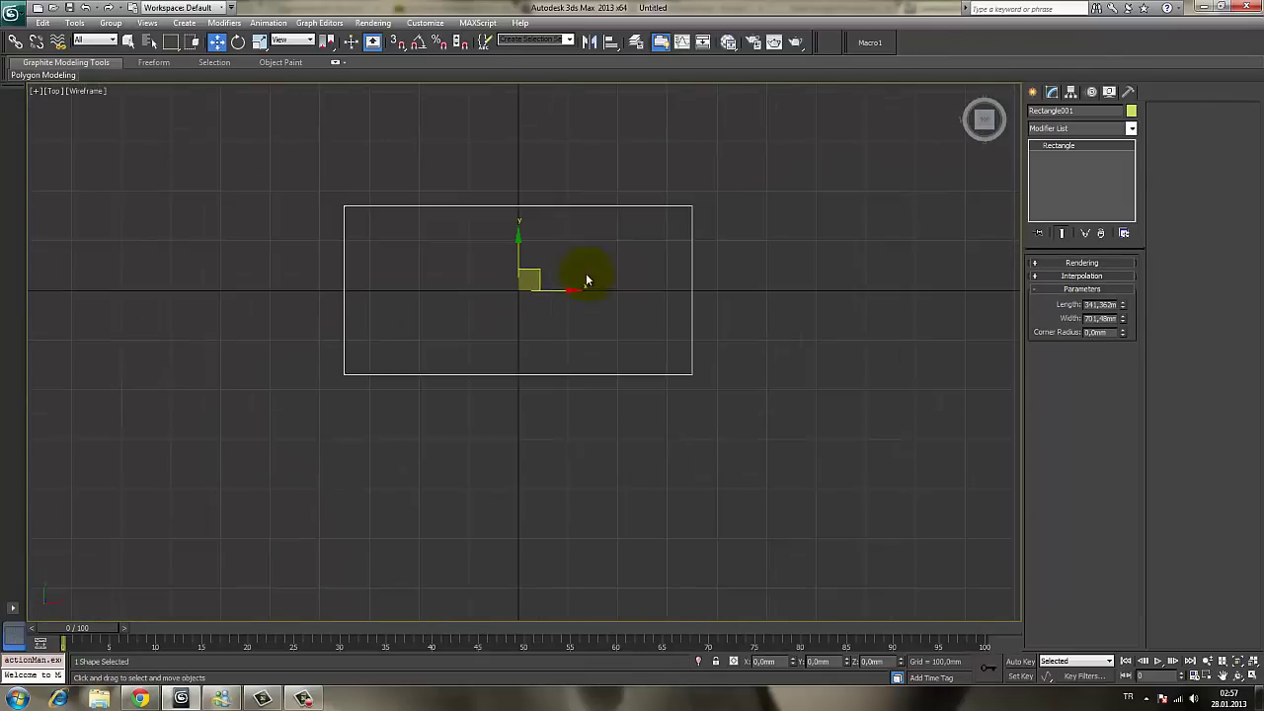
scroll(550, 232, up, 2)
middle_drag(550, 226, 556, 271)
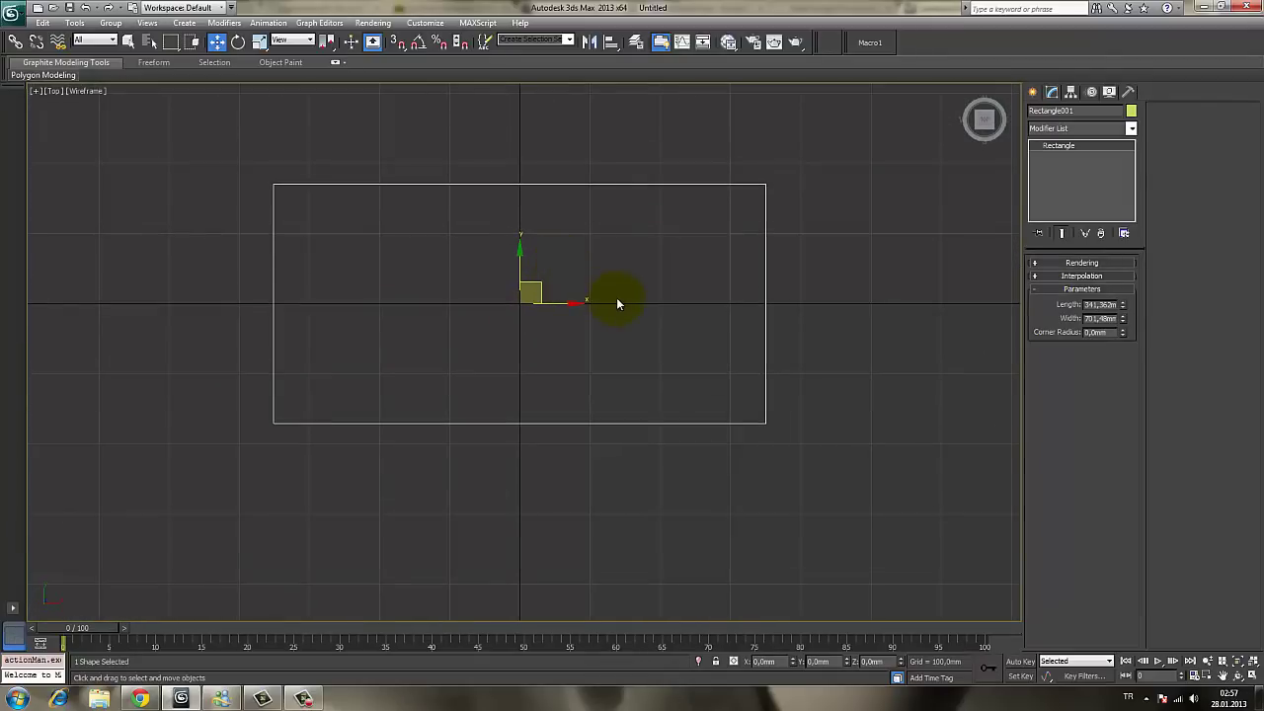
key(p)
mouse_move(616, 297)
alt+middle_down()
mouse_move(556, 339)
mouse_move(600, 291)
mouse_move(579, 316)
mouse_move(672, 277)
mouse_move(648, 325)
alt+middle_up()
key(t)
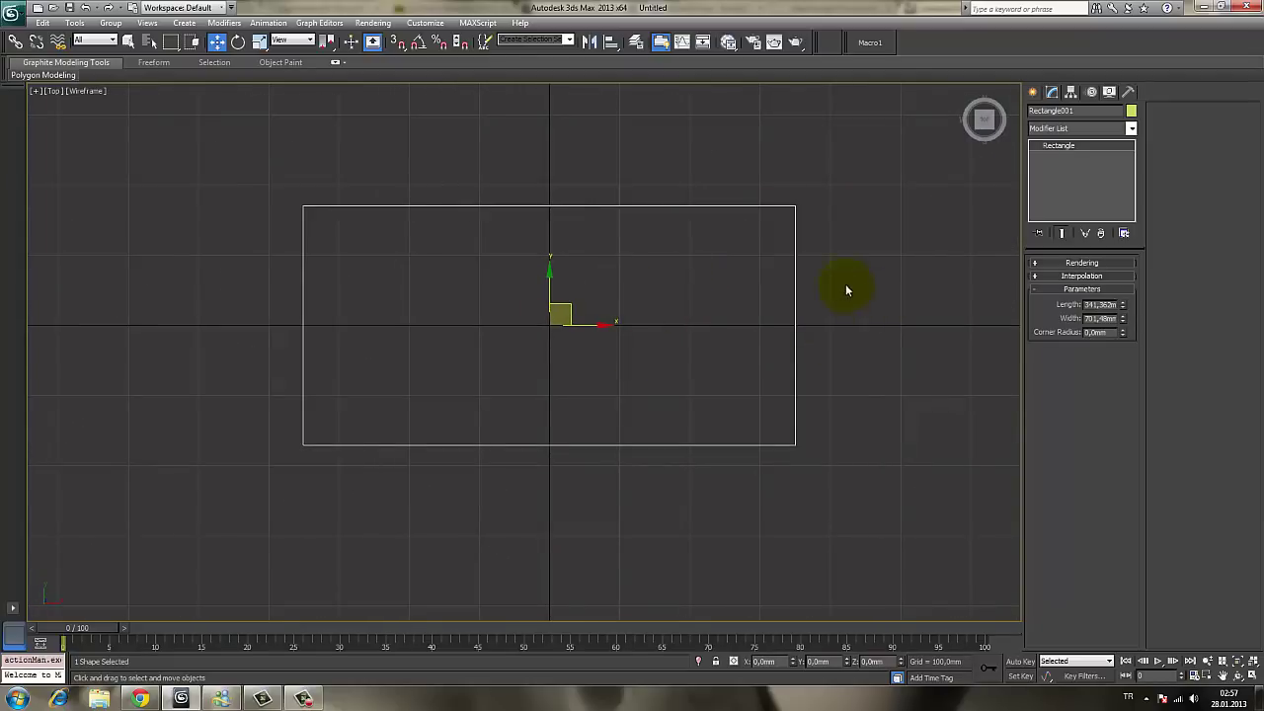
drag(845, 262, 718, 315)
key(Delete)
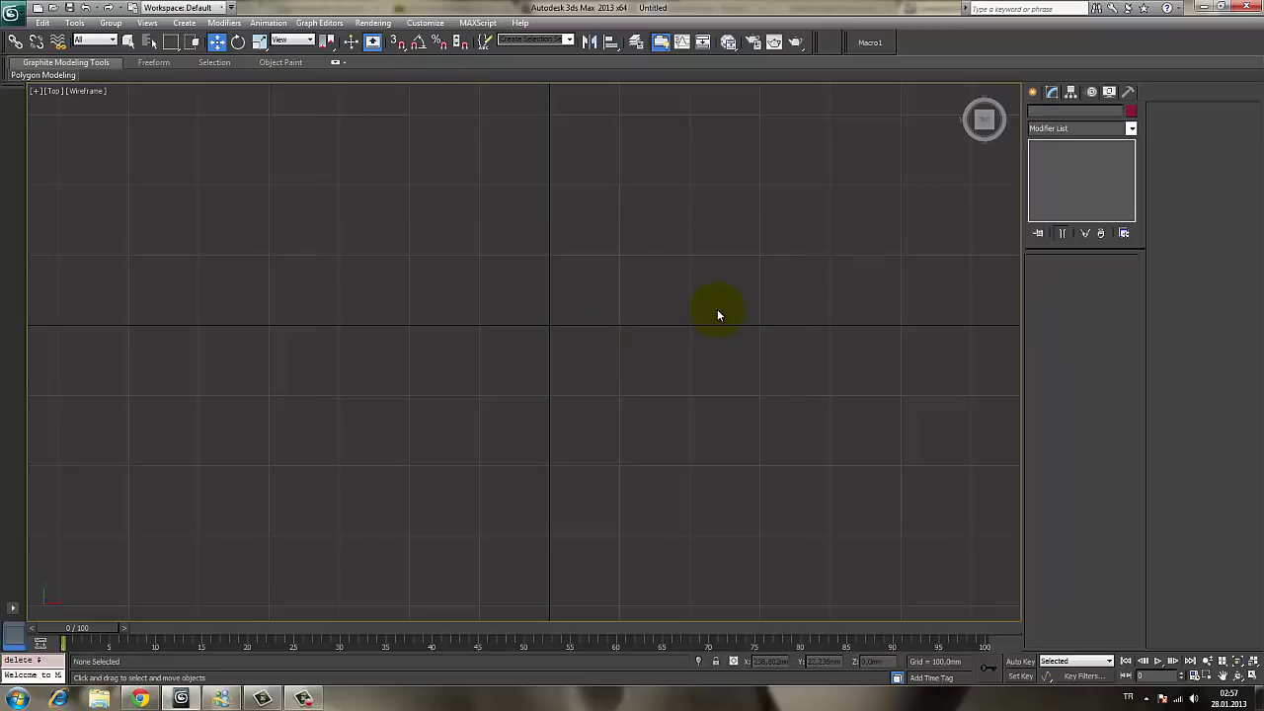
Draw a large circle spline from the centre of the Top view
click(1033, 92)
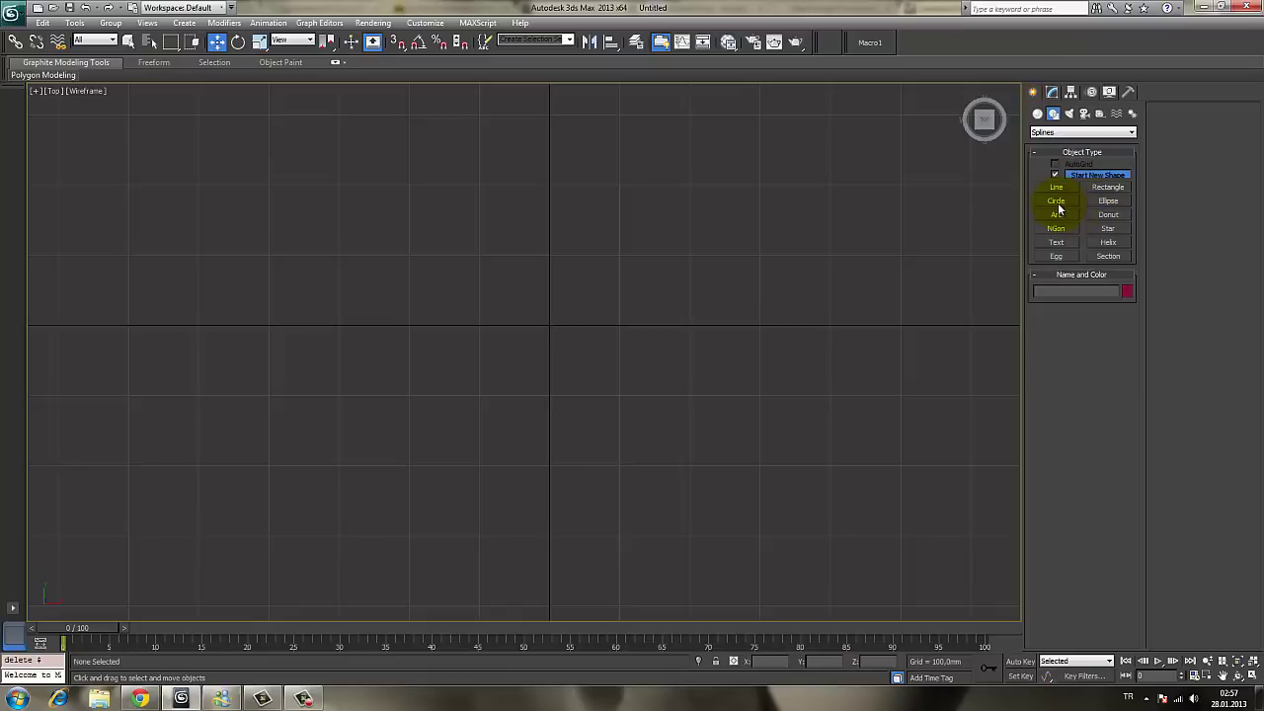
click(1056, 201)
drag(590, 336, 777, 370)
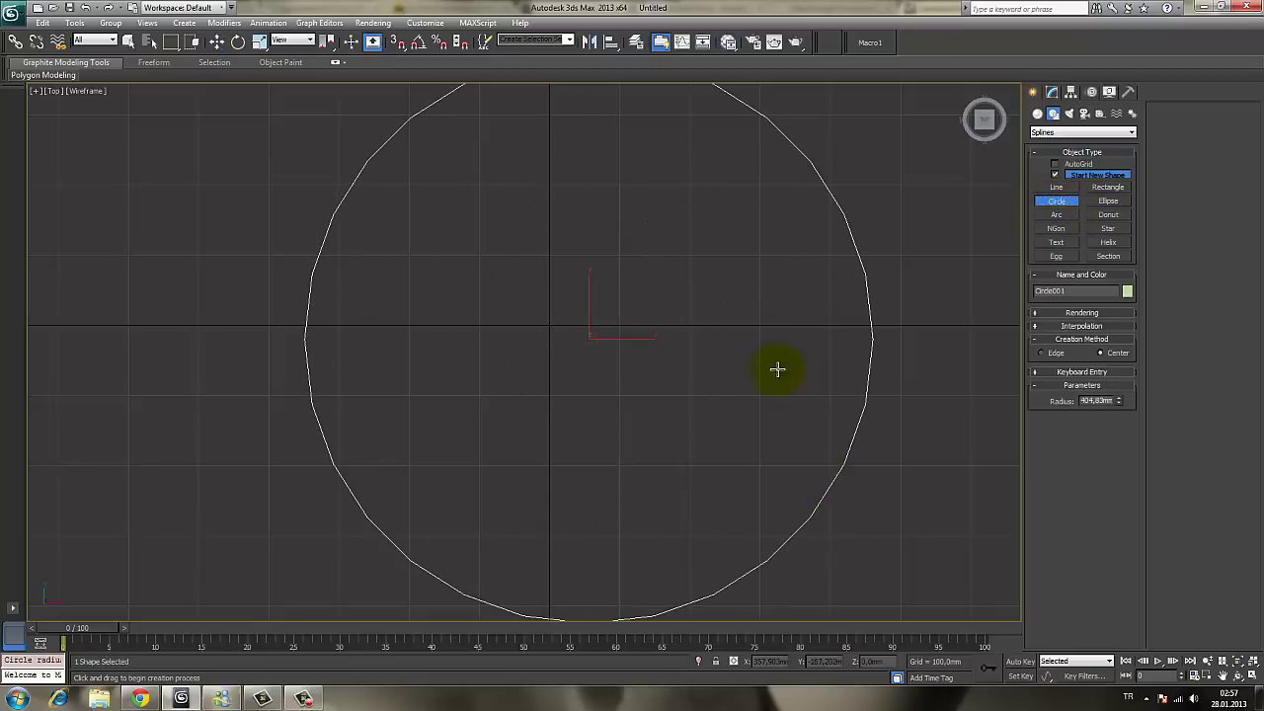
scroll(763, 326, down, 3)
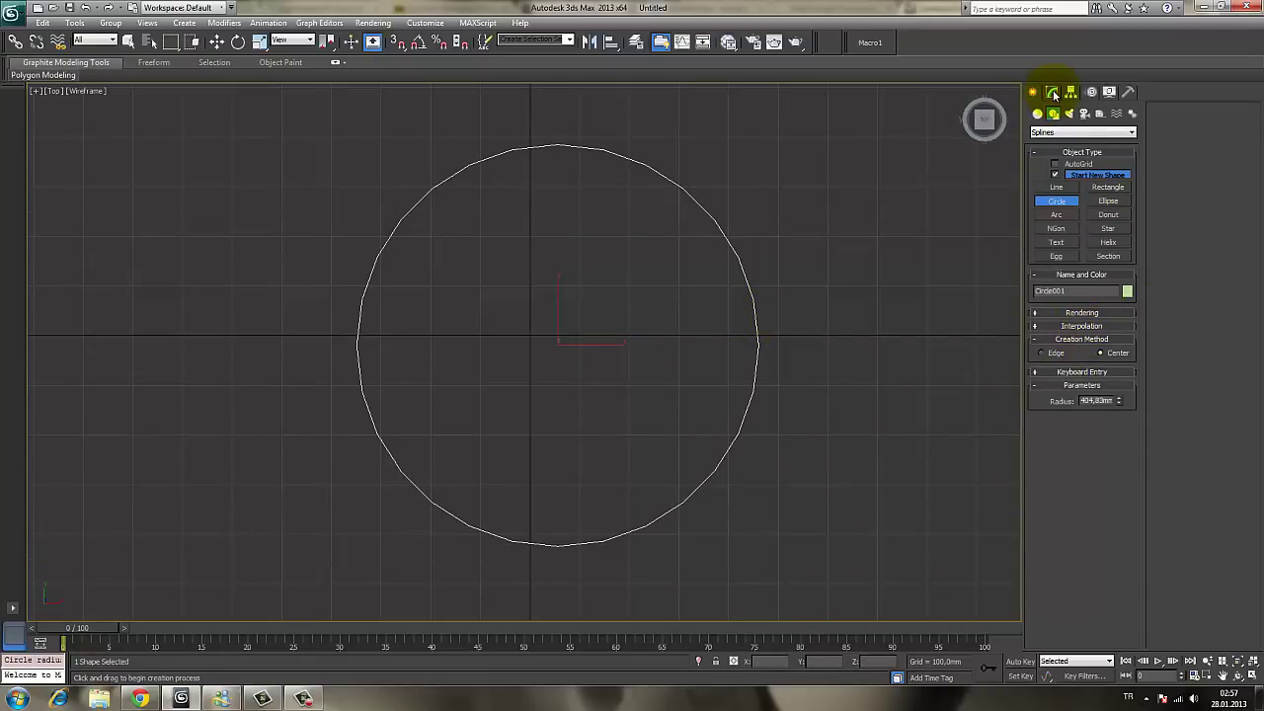
Set the circle's radius to 525.279 mm and zero its X and Y position
click(1053, 93)
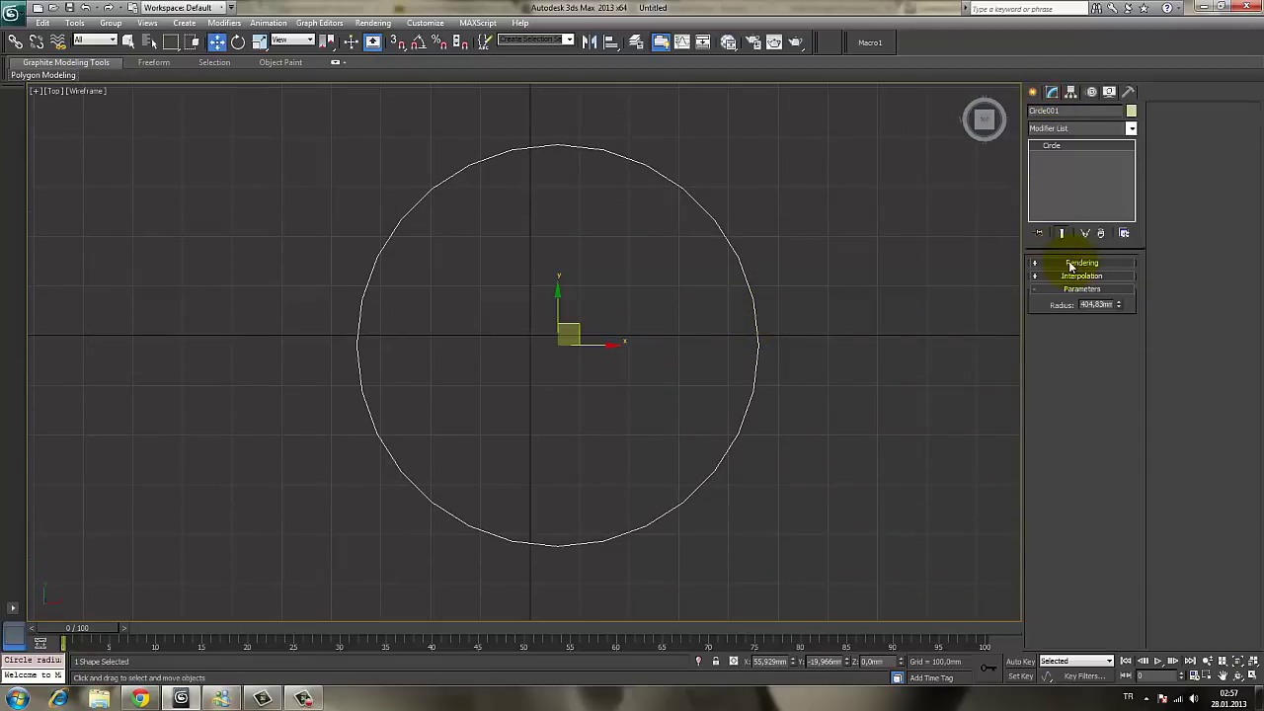
click(1099, 304)
mouse_move(1121, 308)
mouse_down()
mouse_move(1102, 329)
mouse_move(1110, 284)
mouse_up()
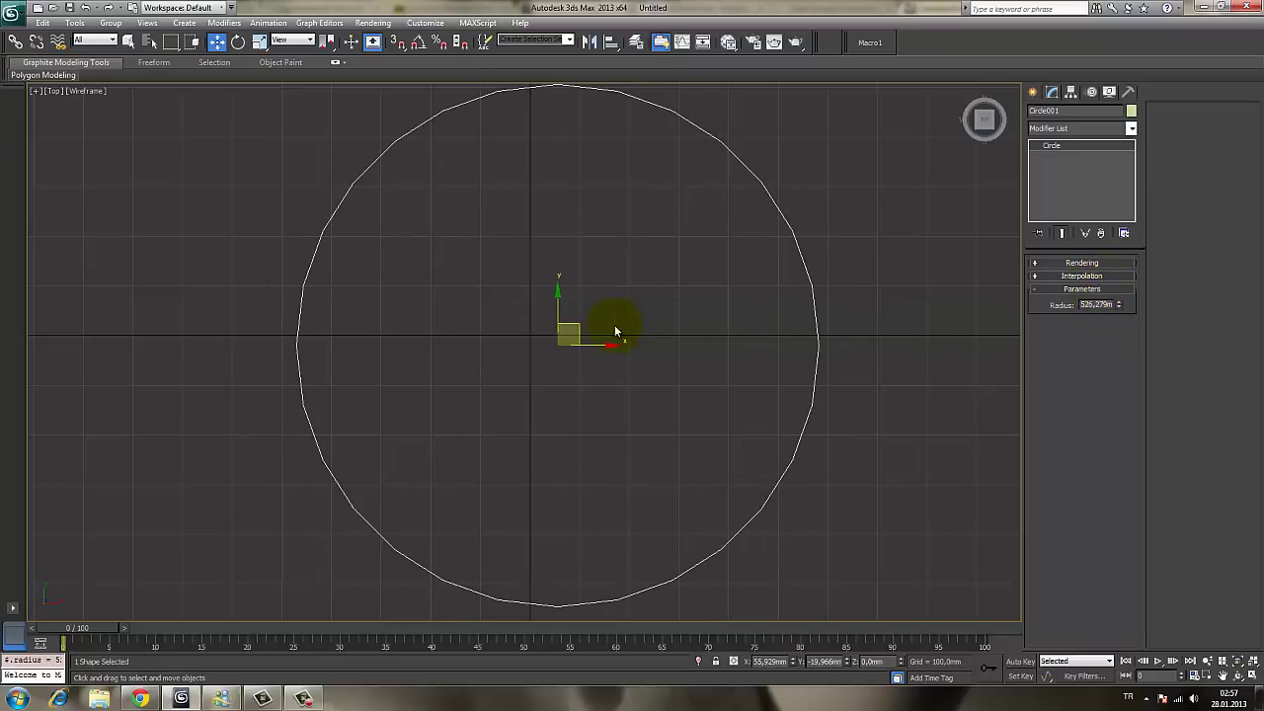
mouse_move(578, 328)
mouse_down()
mouse_move(658, 327)
mouse_move(545, 362)
mouse_up()
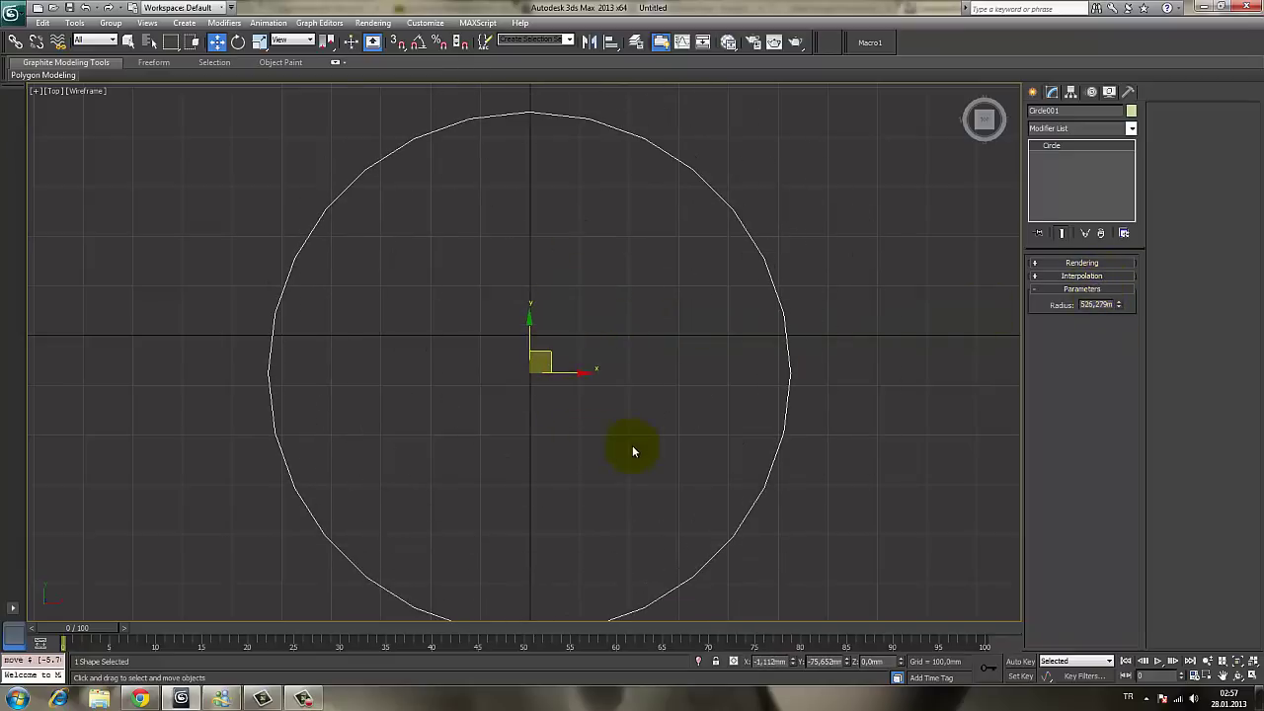
right_click(793, 664)
right_click(847, 663)
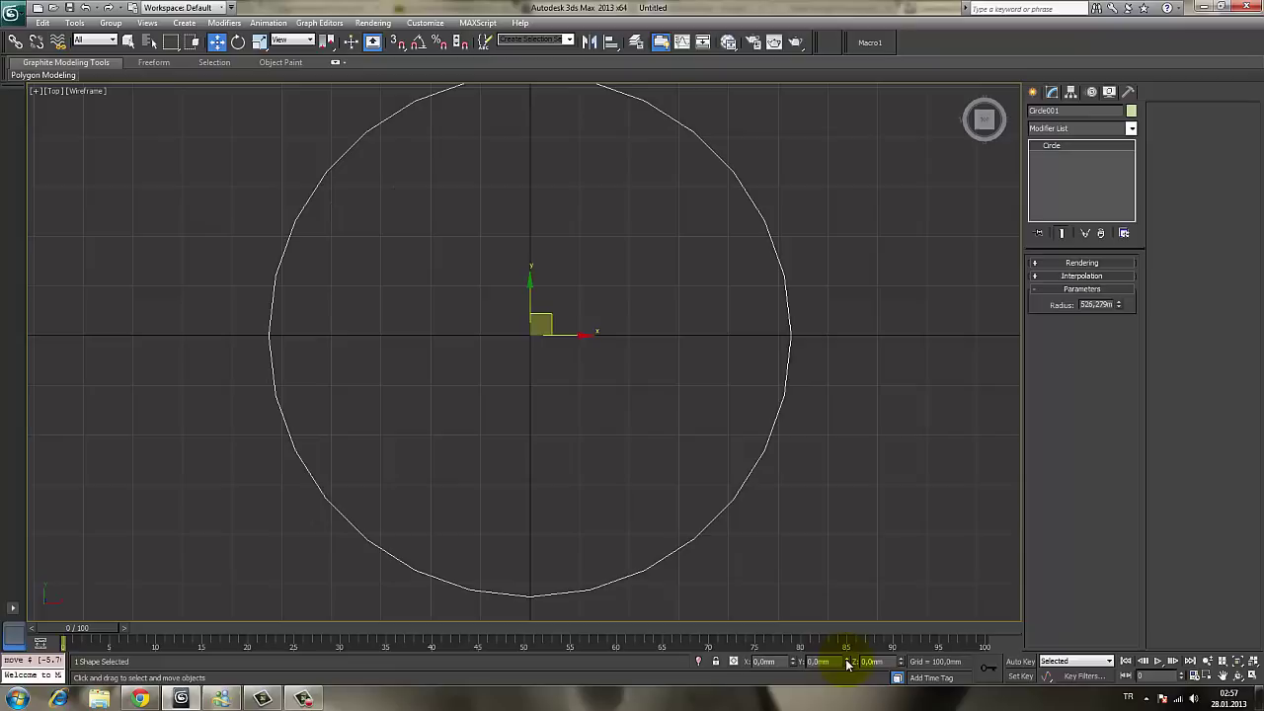
click(1083, 276)
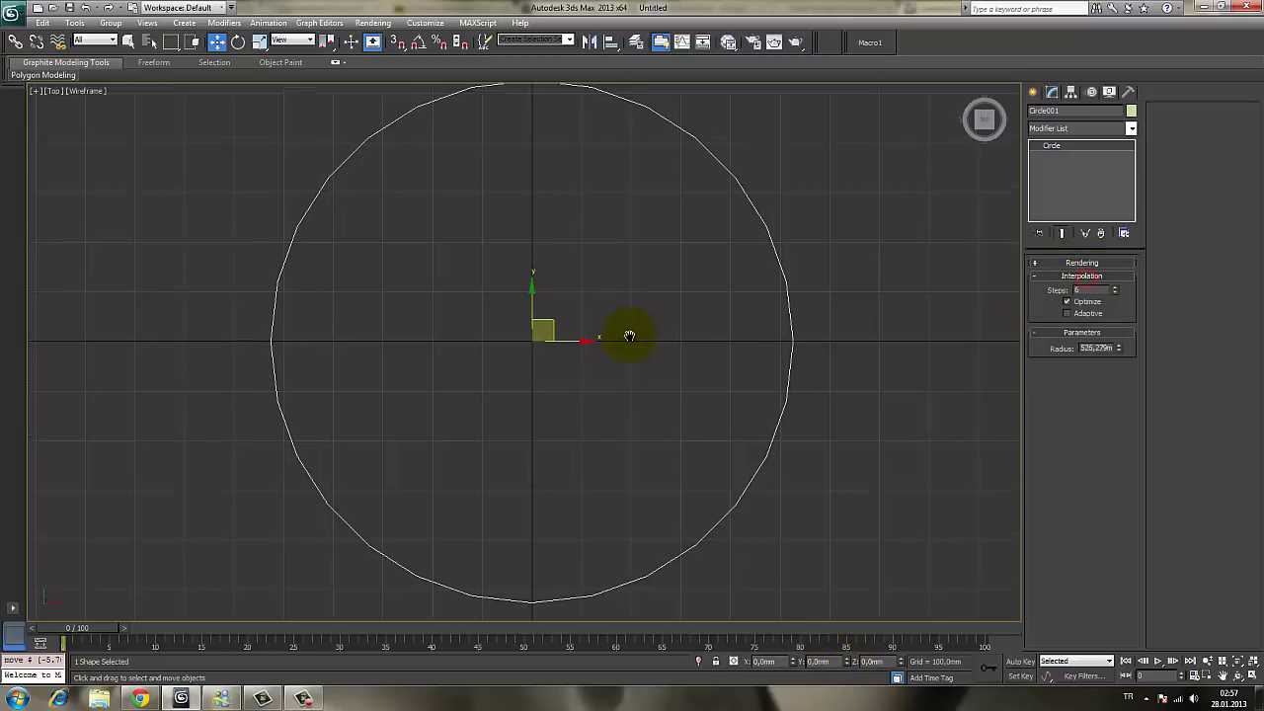
Compare smooth and coarse circle outlines by varying the interpolation Steps up and down
middle_drag(629, 333, 638, 347)
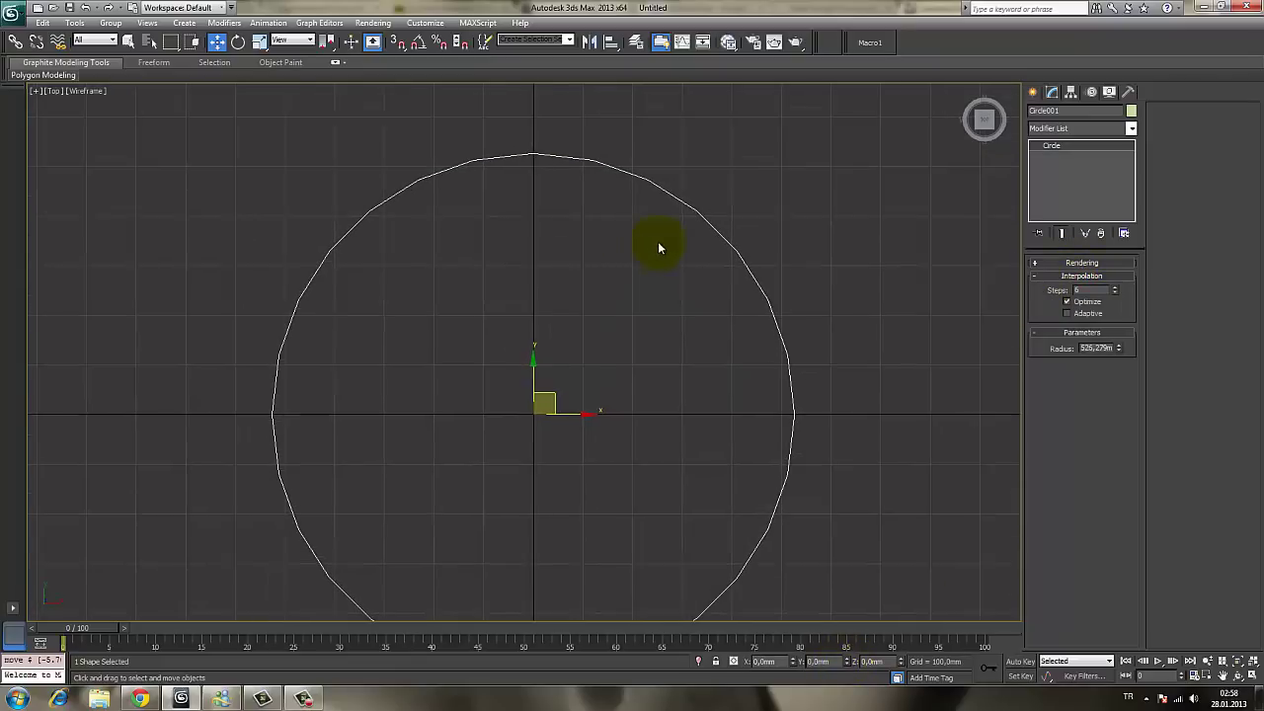
scroll(662, 240, up, 2)
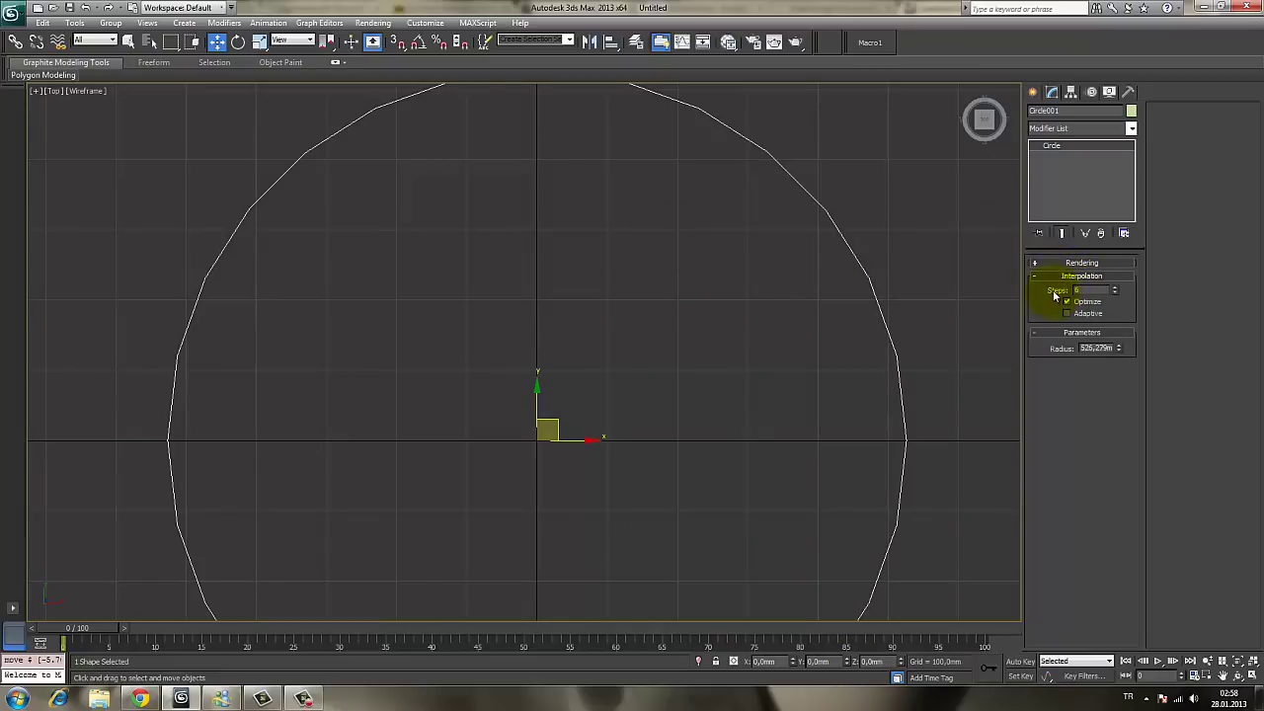
middle_drag(837, 232, 813, 263)
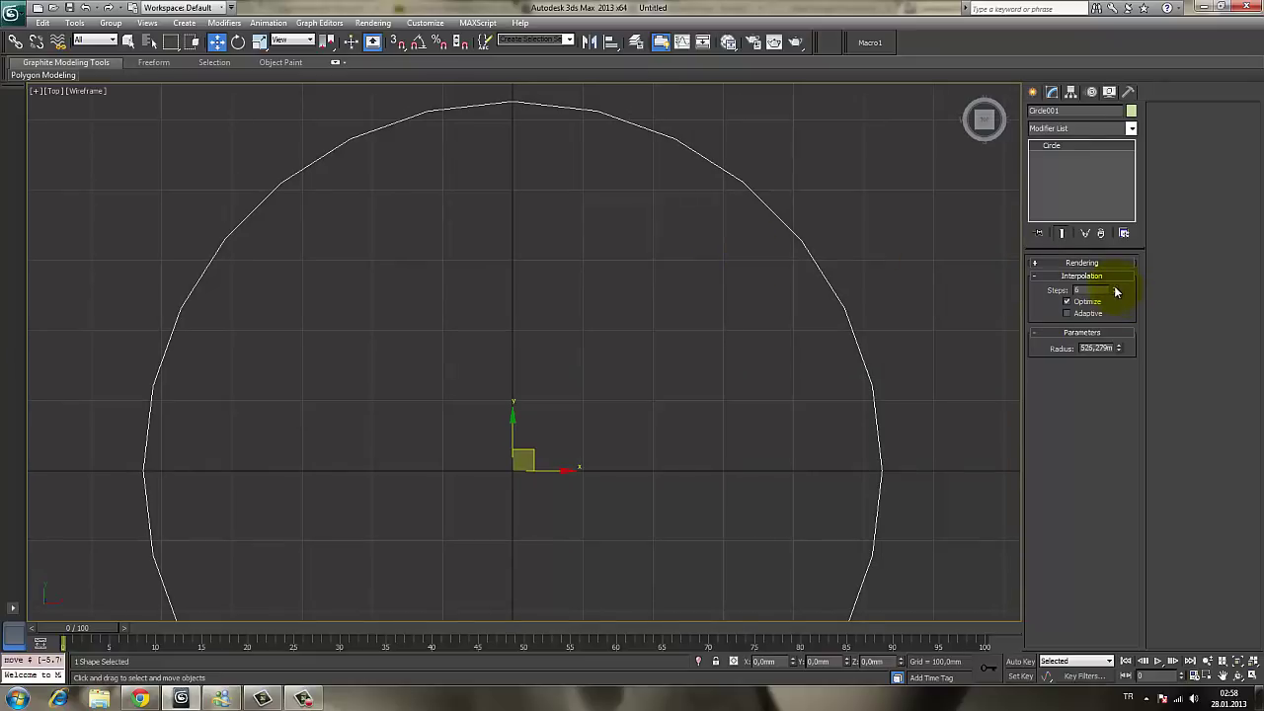
drag(1116, 291, 1116, 289)
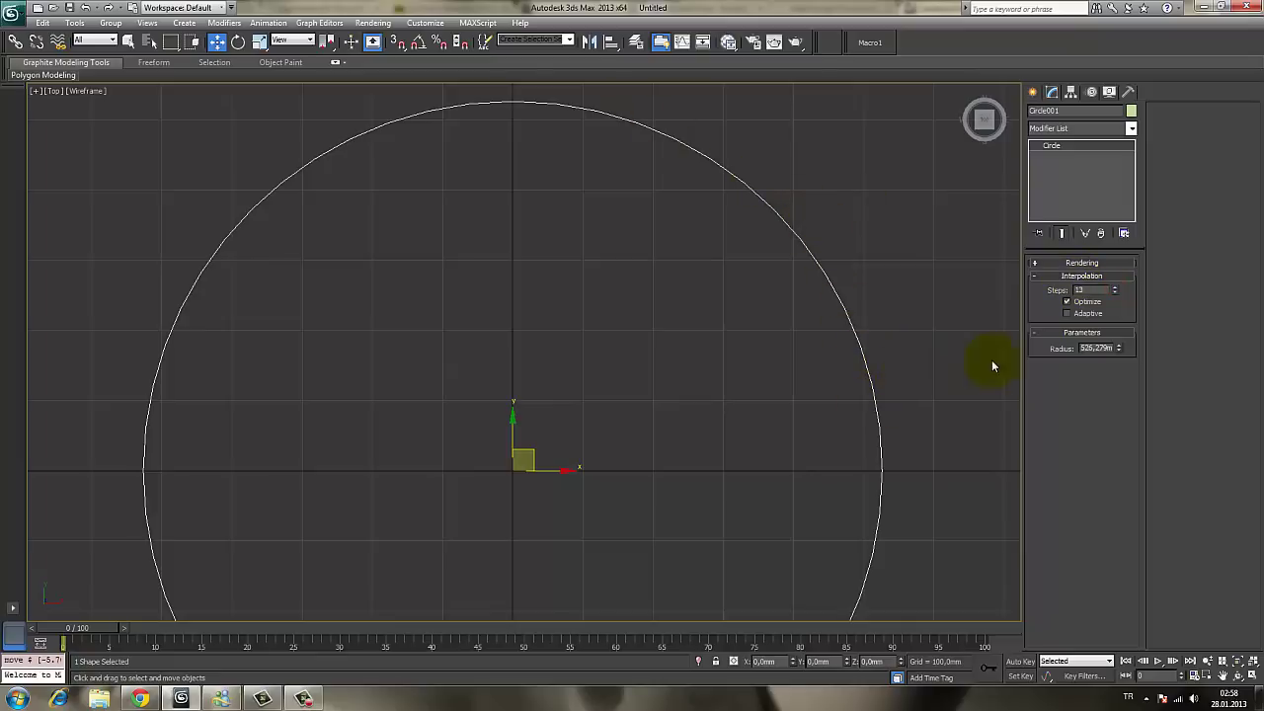
drag(1114, 292, 1113, 276)
mouse_move(1117, 290)
mouse_down()
mouse_move(1116, 347)
mouse_move(1117, 329)
mouse_up()
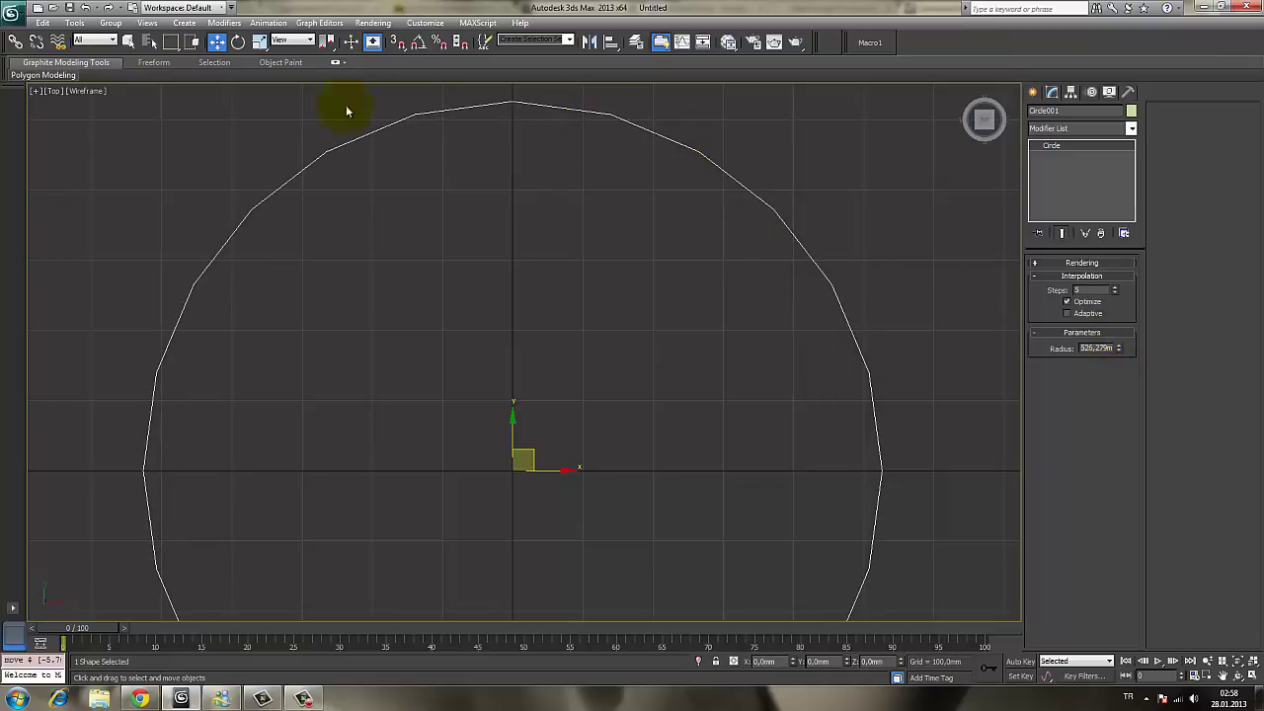
Set the circle's interpolation Steps to 8, keeping Optimize on
double_click(1086, 289)
key(Return)
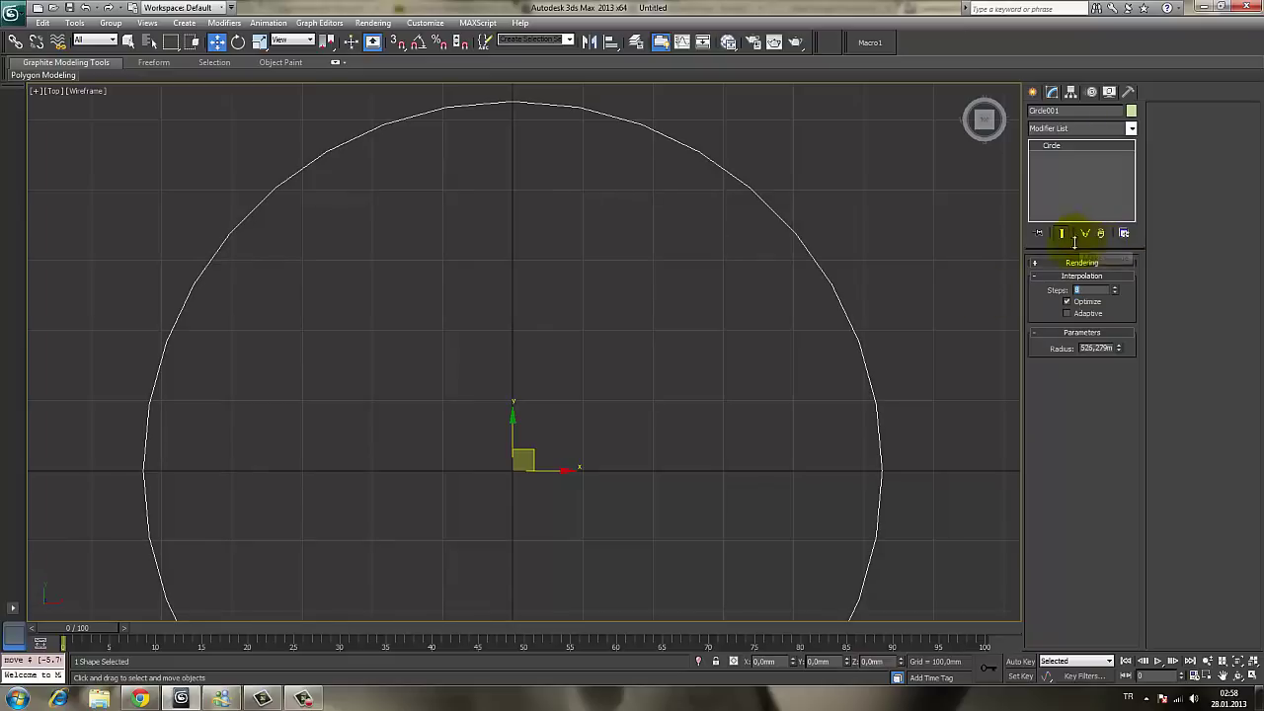
scroll(599, 308, down, 5)
scroll(599, 307, down, 3)
middle_drag(559, 330, 556, 351)
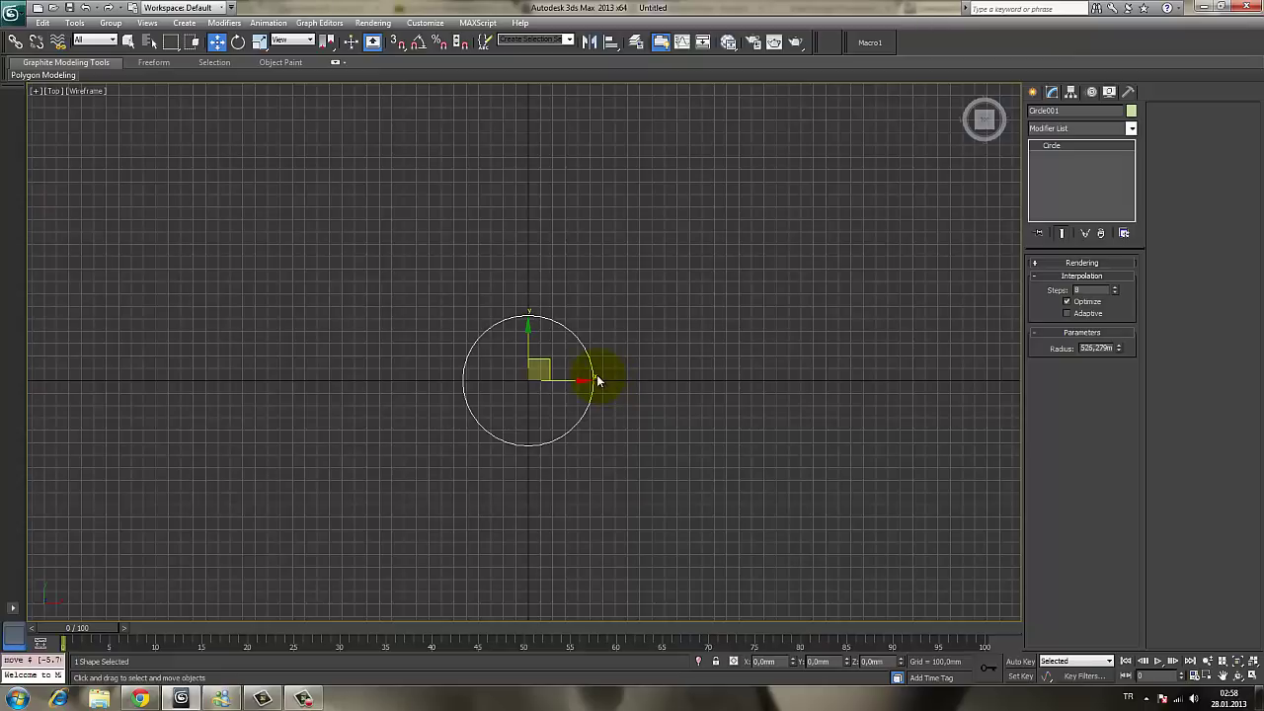
Deselect the circle and reframe the view so the circle fills the viewport
click(1096, 293)
click(776, 293)
scroll(692, 310, down, 4)
mouse_move(691, 310)
middle_down()
mouse_move(571, 331)
mouse_move(533, 322)
mouse_move(573, 305)
mouse_move(535, 314)
middle_up()
scroll(571, 332, down, 3)
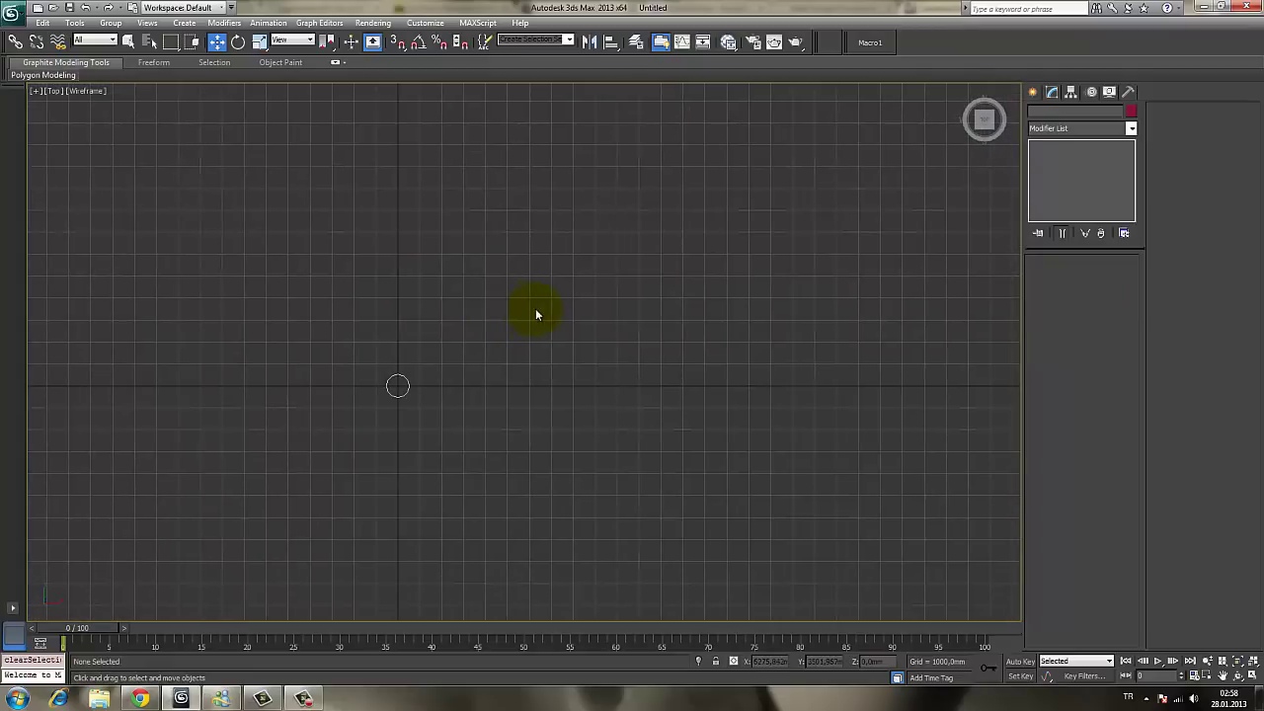
scroll(533, 312, down, 2)
scroll(525, 316, down, 2)
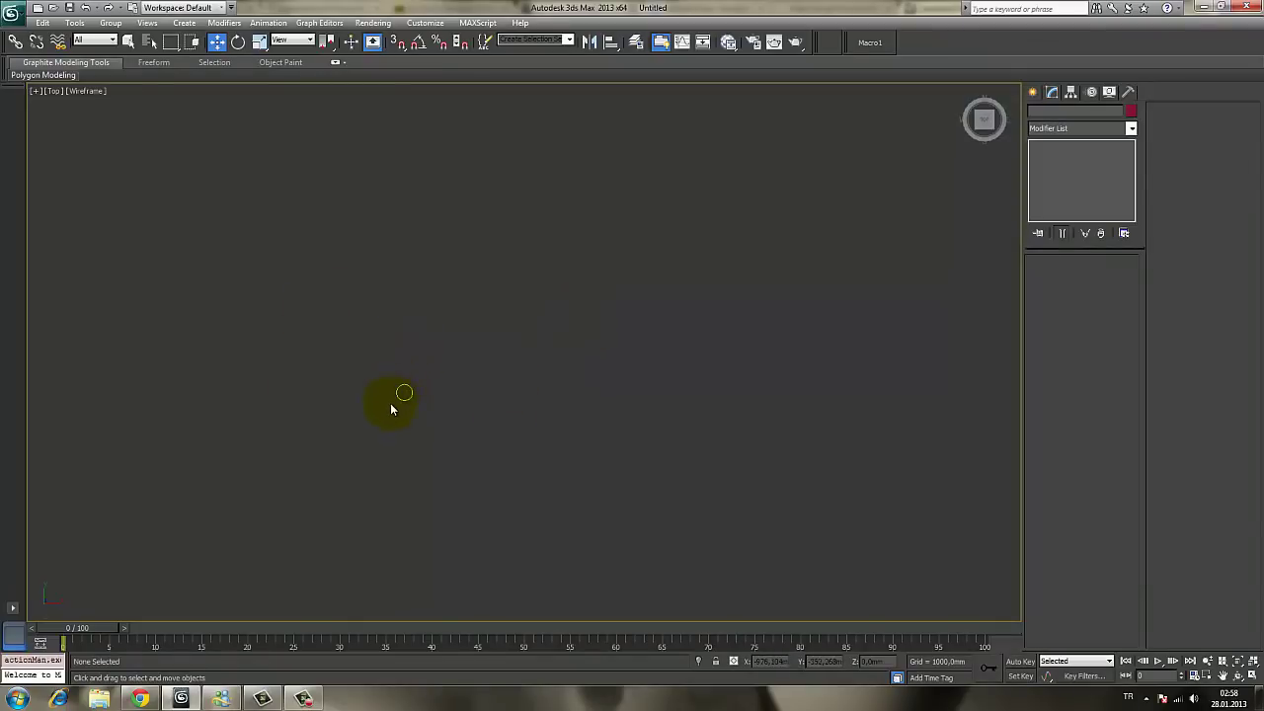
middle_drag(402, 420, 587, 386)
scroll(761, 422, up, 3)
middle_drag(761, 423, 557, 350)
scroll(553, 343, up, 5)
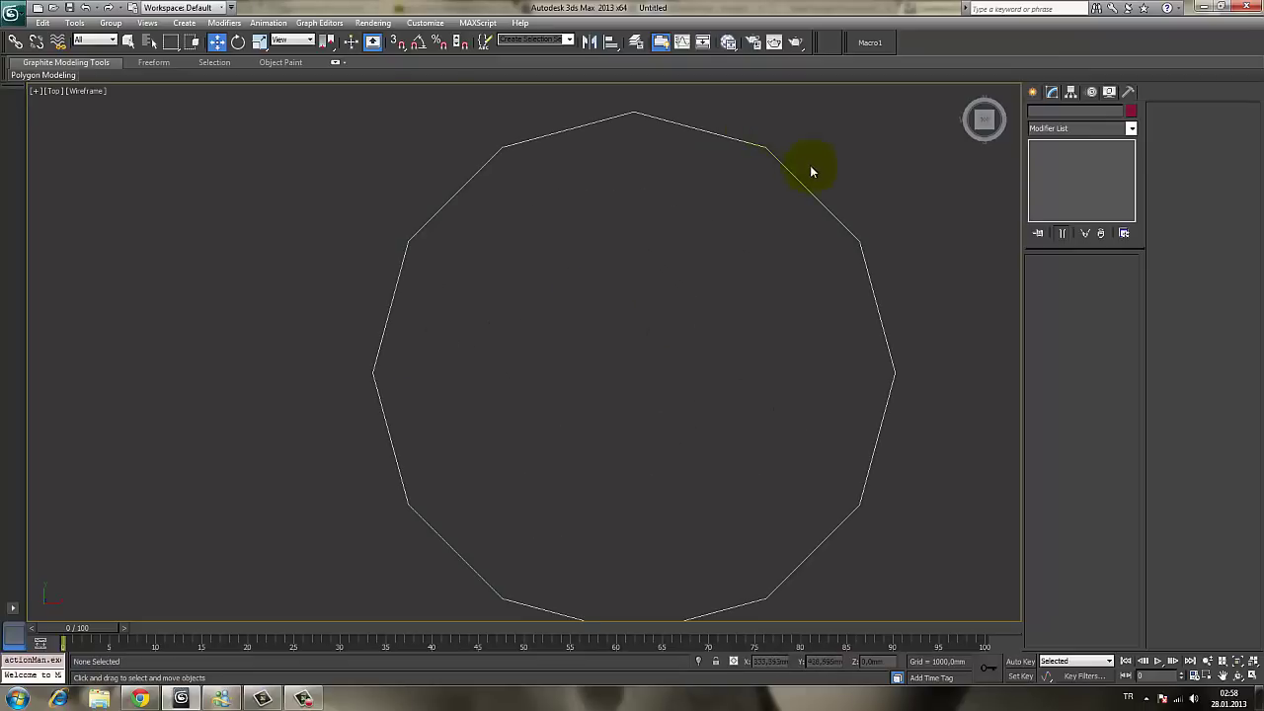
Select Circle001 and raise its interpolation Steps from 2 to 6
click(846, 170)
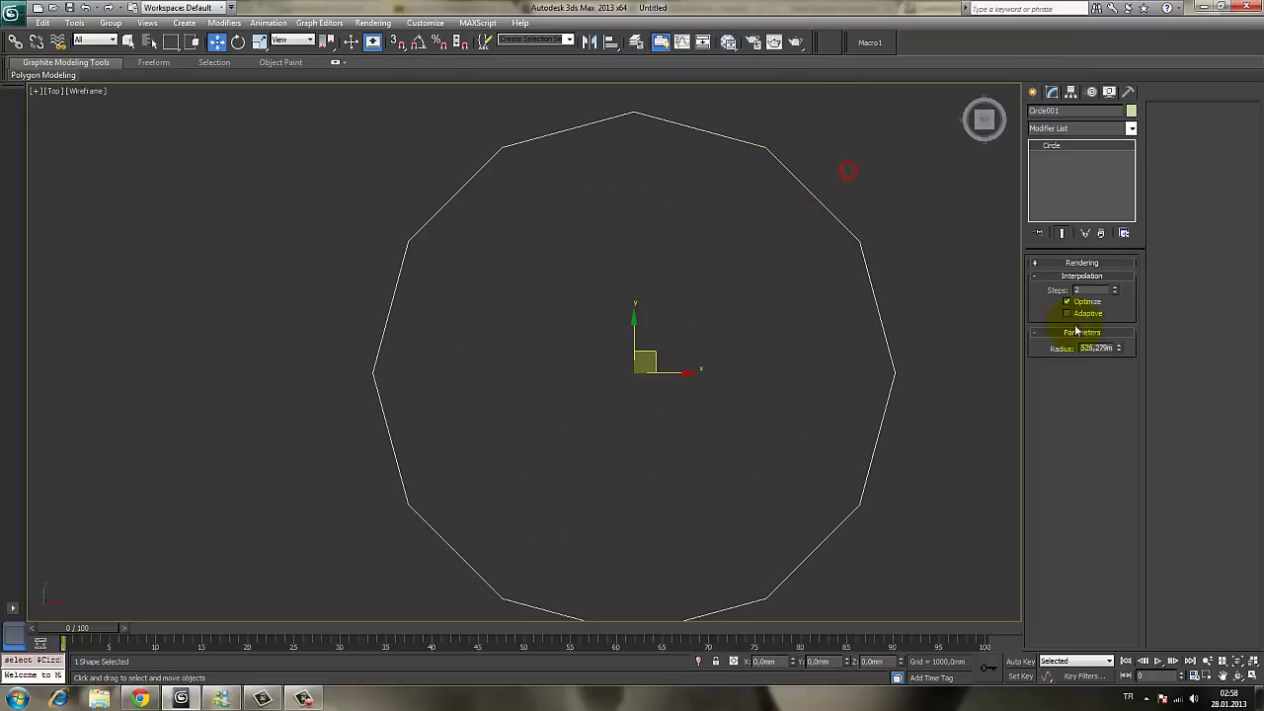
click(1116, 290)
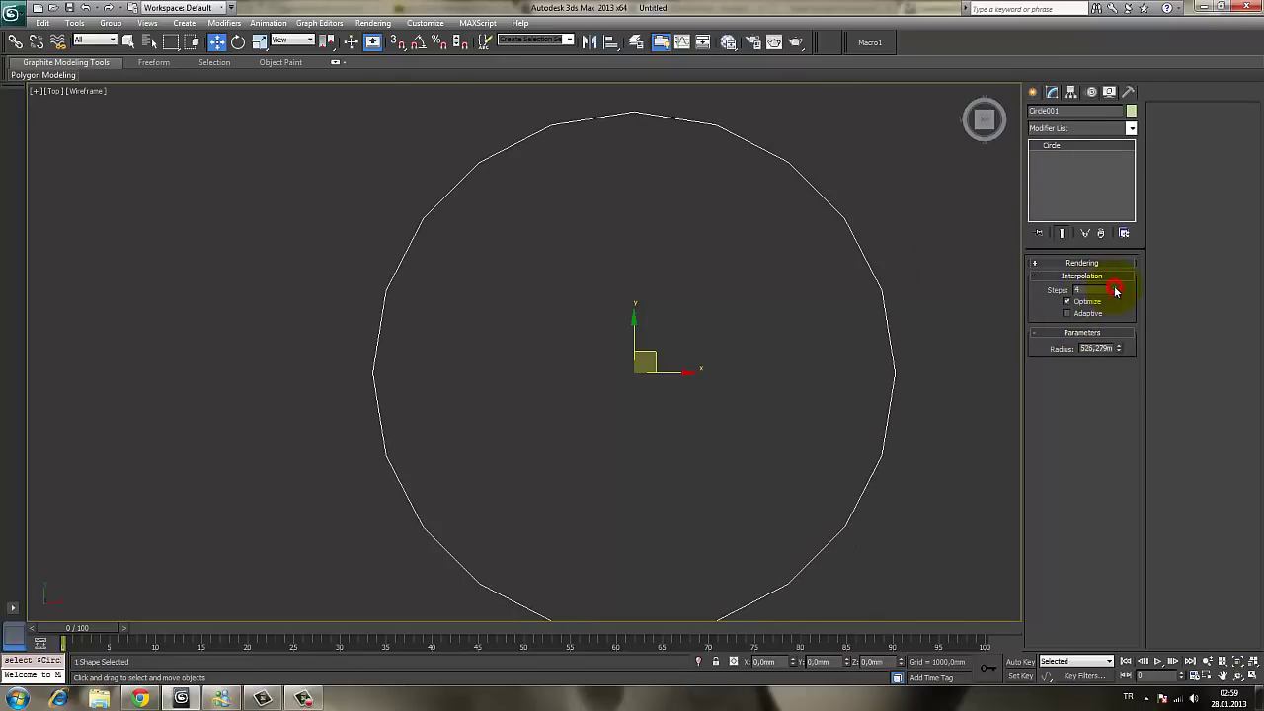
click(1116, 290)
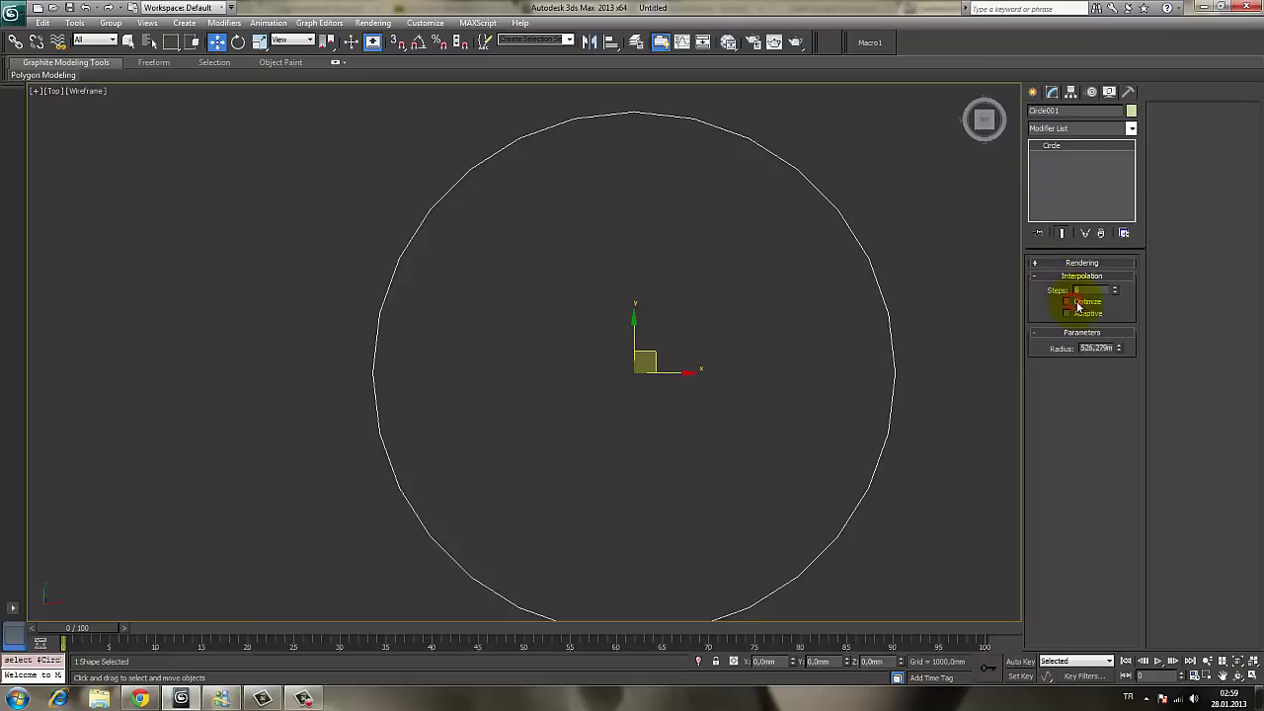
key(z)
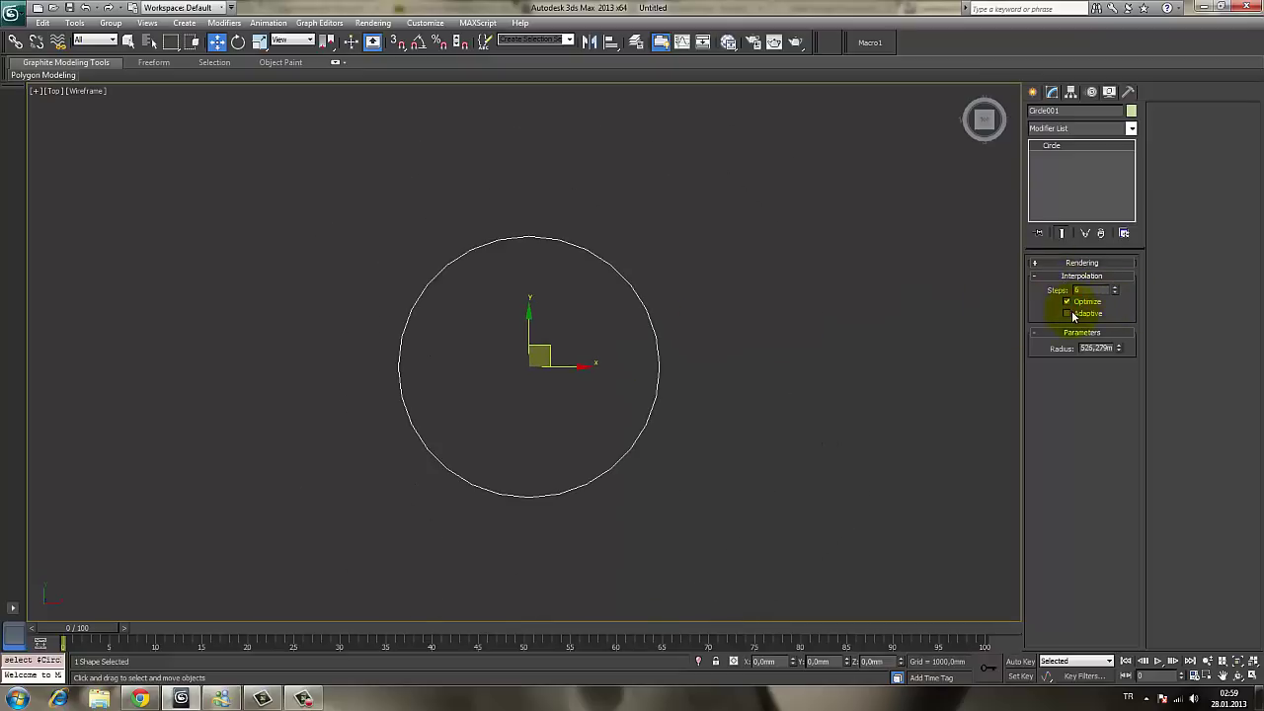
Turn on Adaptive interpolation for Circle001
click(1067, 313)
scroll(747, 341, down, 5)
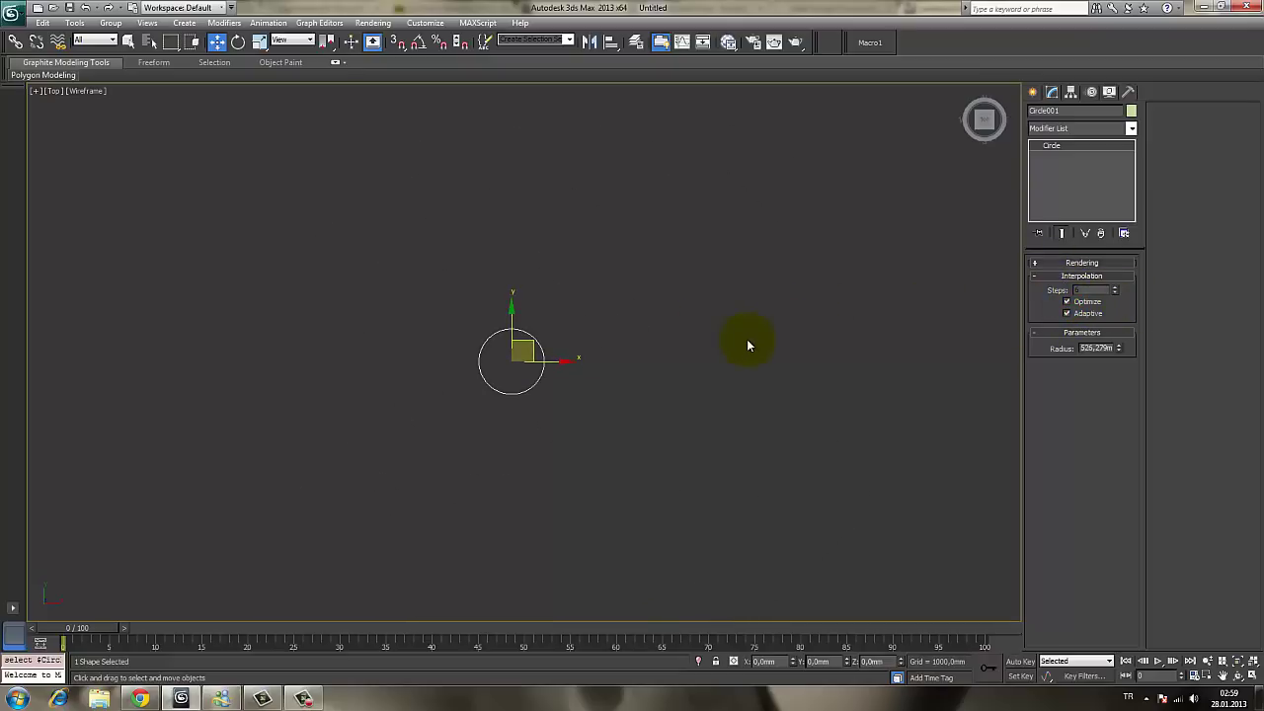
scroll(747, 341, down, 5)
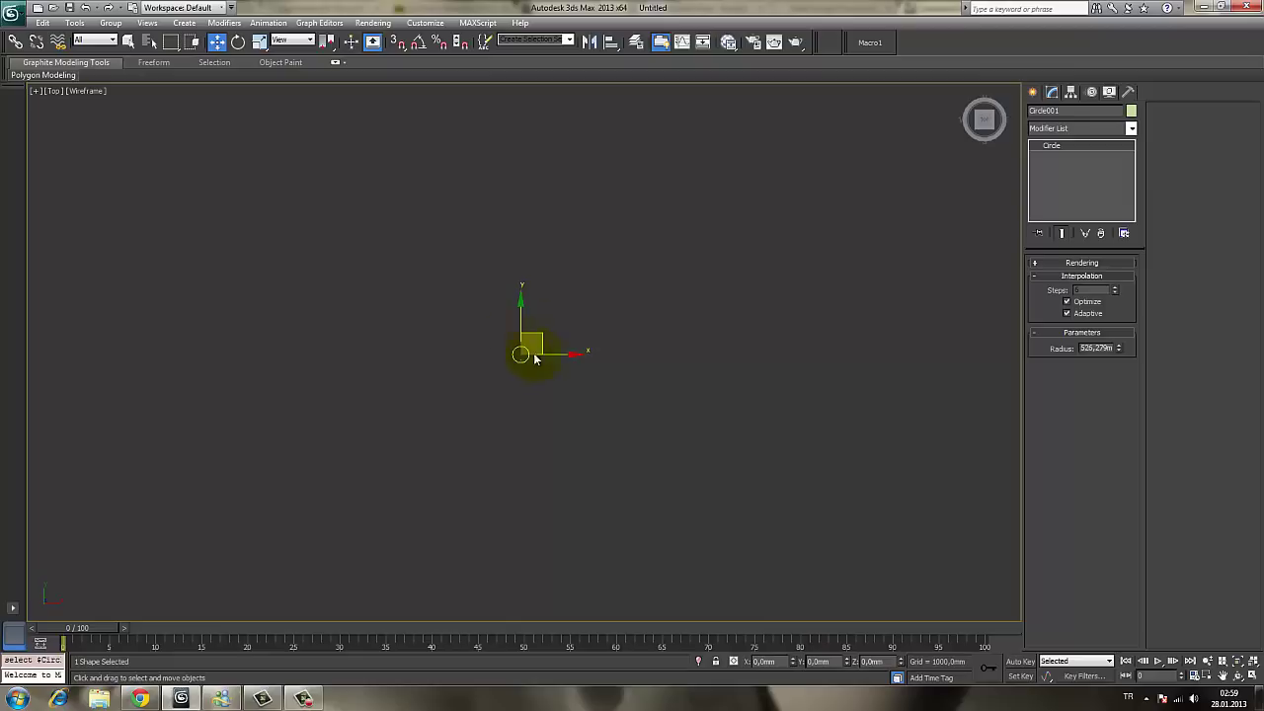
scroll(551, 341, up, 2)
Switch Adaptive interpolation back off and collapse the Interpolation rollout
scroll(510, 342, up, 3)
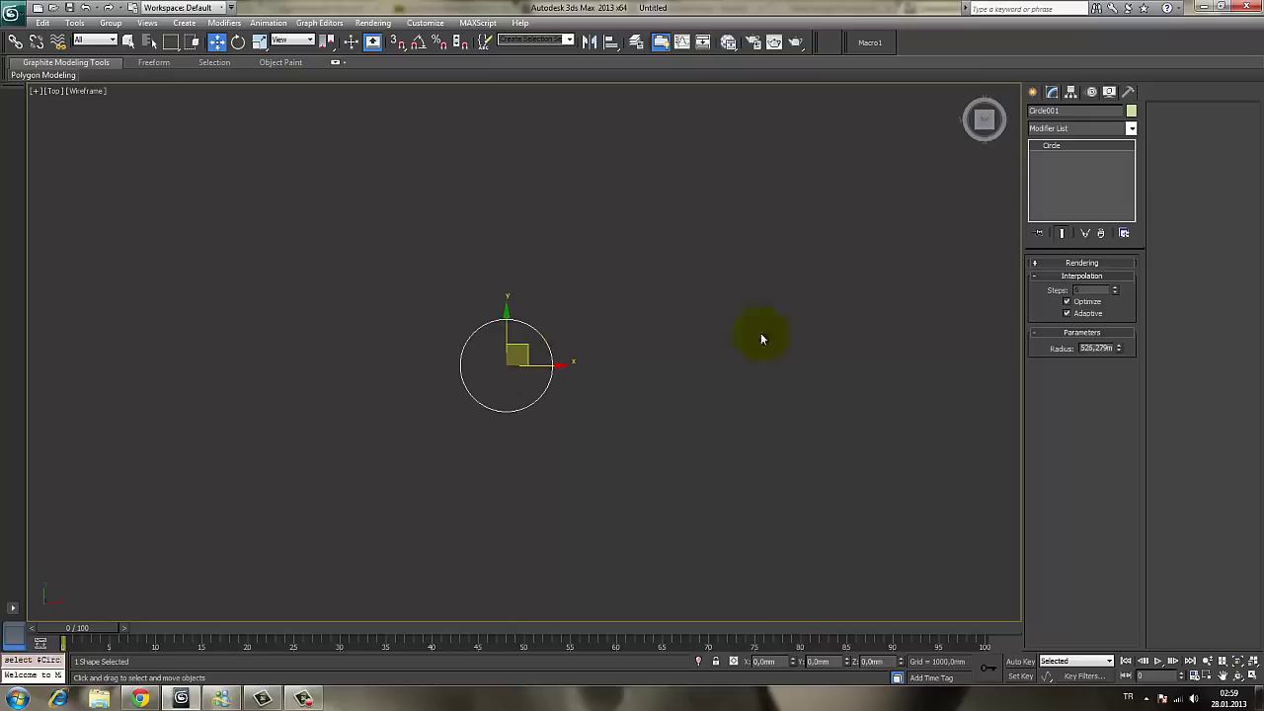
click(1066, 313)
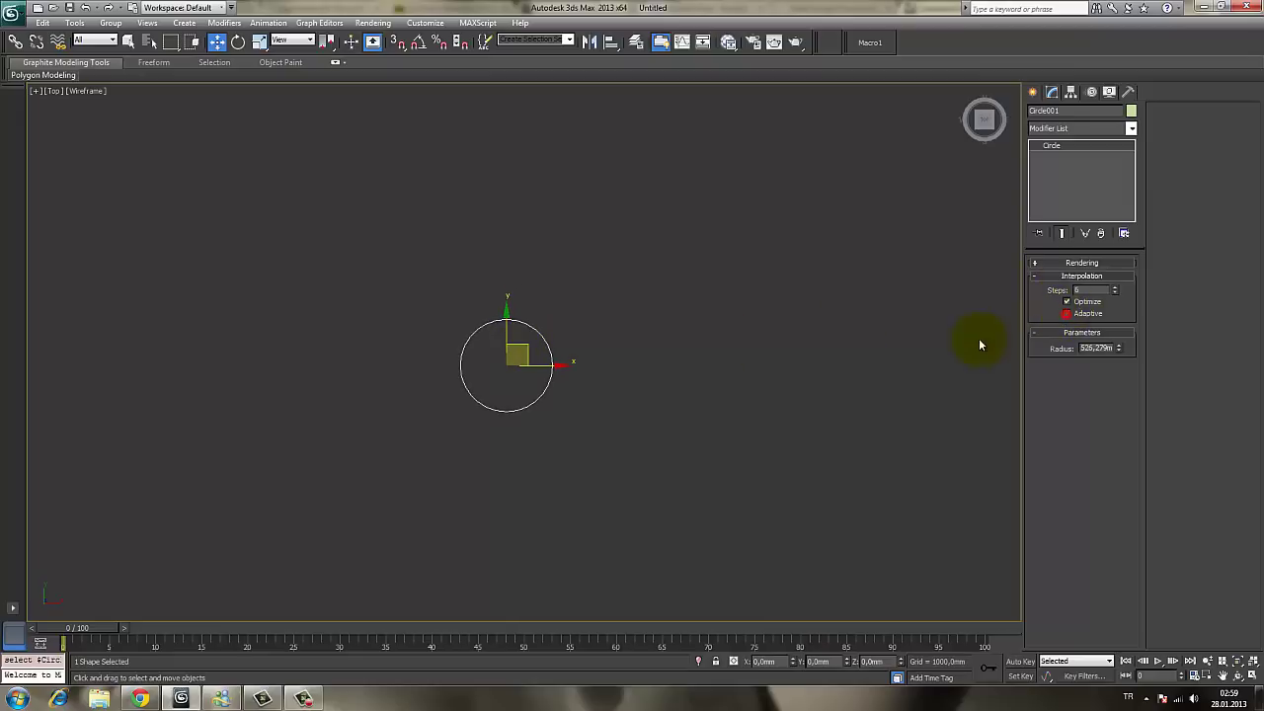
click(1078, 275)
Make the circle a thick tube in renderer and viewport, then revert to a thin spline
click(1094, 265)
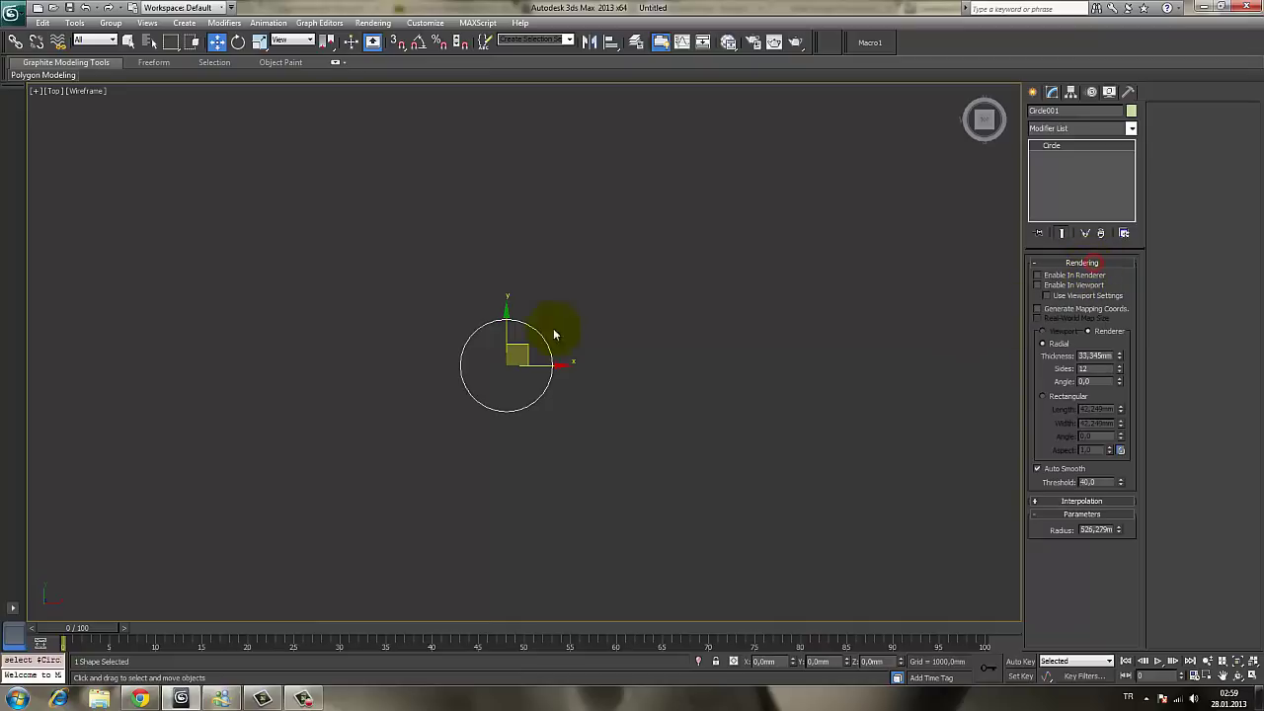
scroll(554, 328, up, 5)
middle_drag(745, 280, 667, 292)
click(1076, 275)
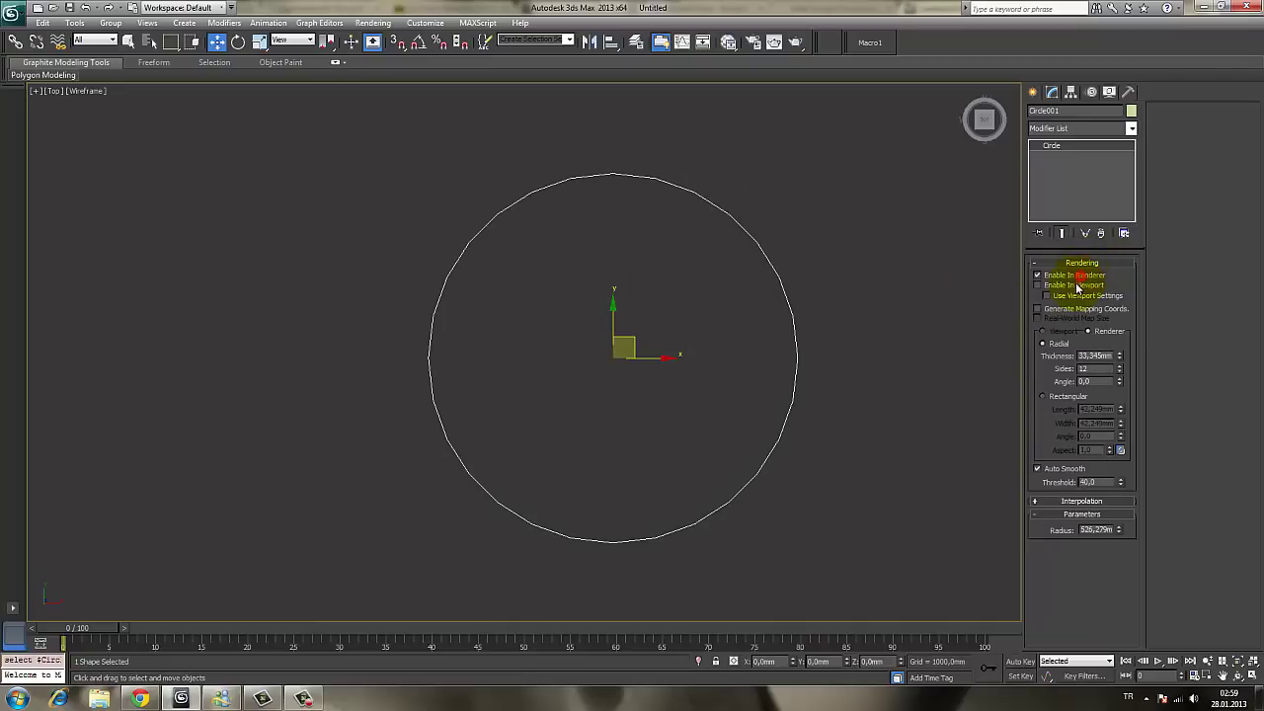
click(1075, 284)
mouse_move(1121, 360)
mouse_down()
mouse_move(1095, 353)
mouse_move(1101, 169)
mouse_move(1090, 164)
mouse_move(1102, 257)
mouse_move(1091, 259)
mouse_up()
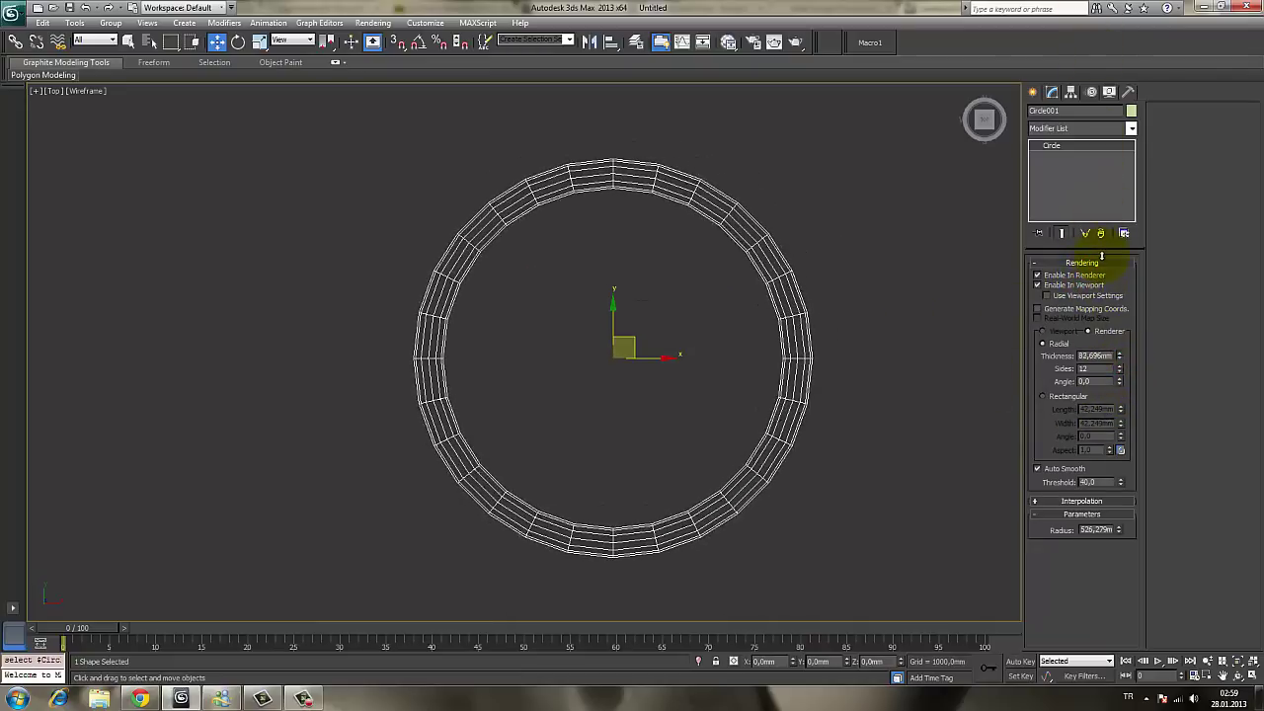
click(1088, 288)
Delete the circle and draw a new ellipse in the Top view
key(ctrl+z)
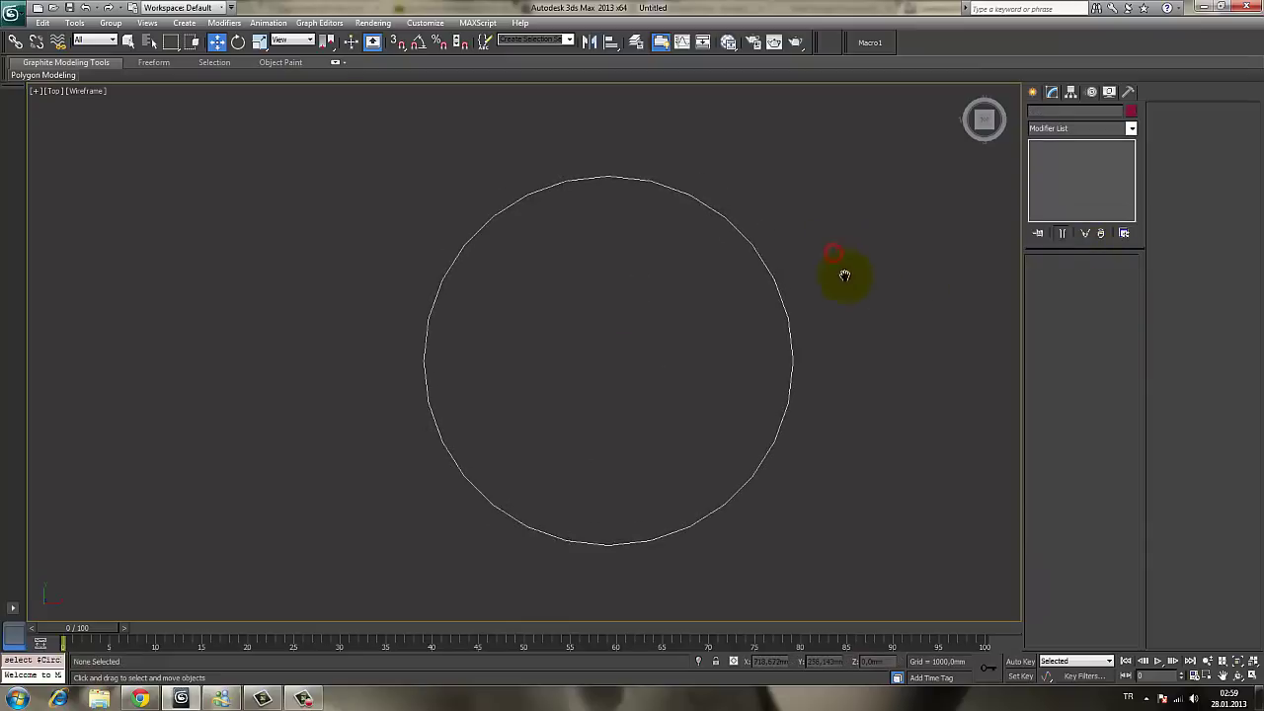
key(ctrl+z)
key(Delete)
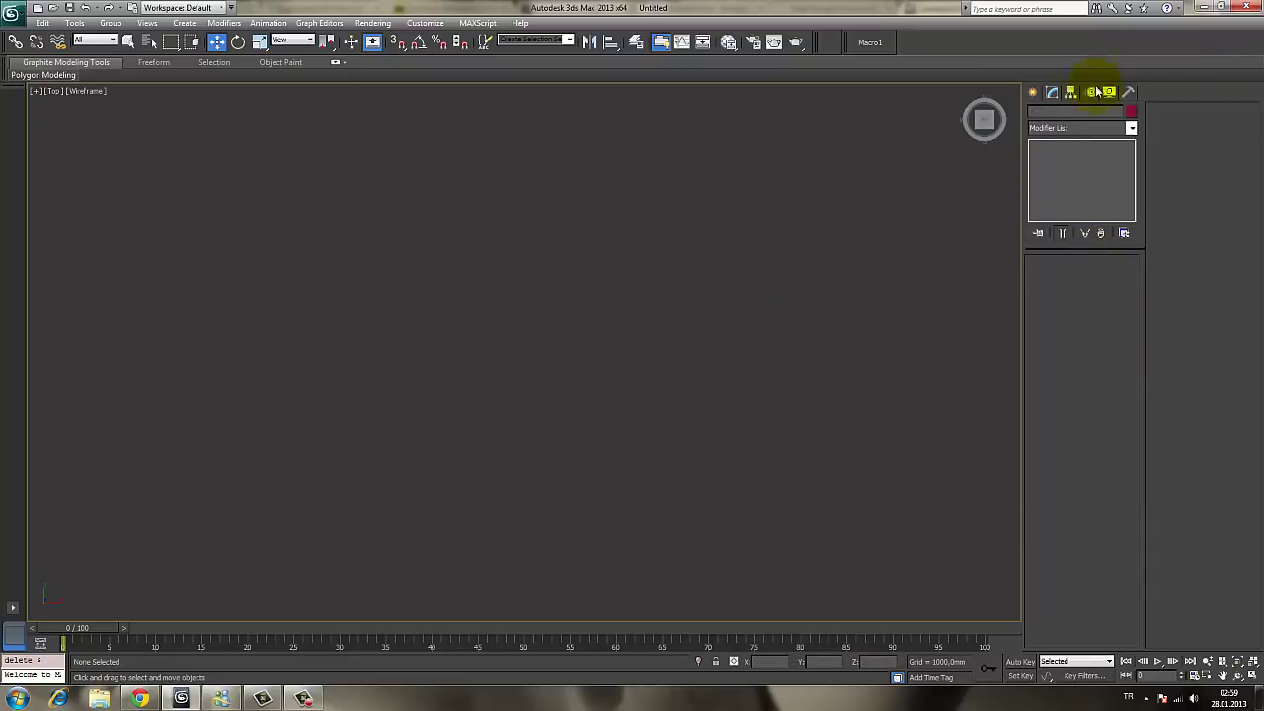
click(1033, 91)
click(1053, 114)
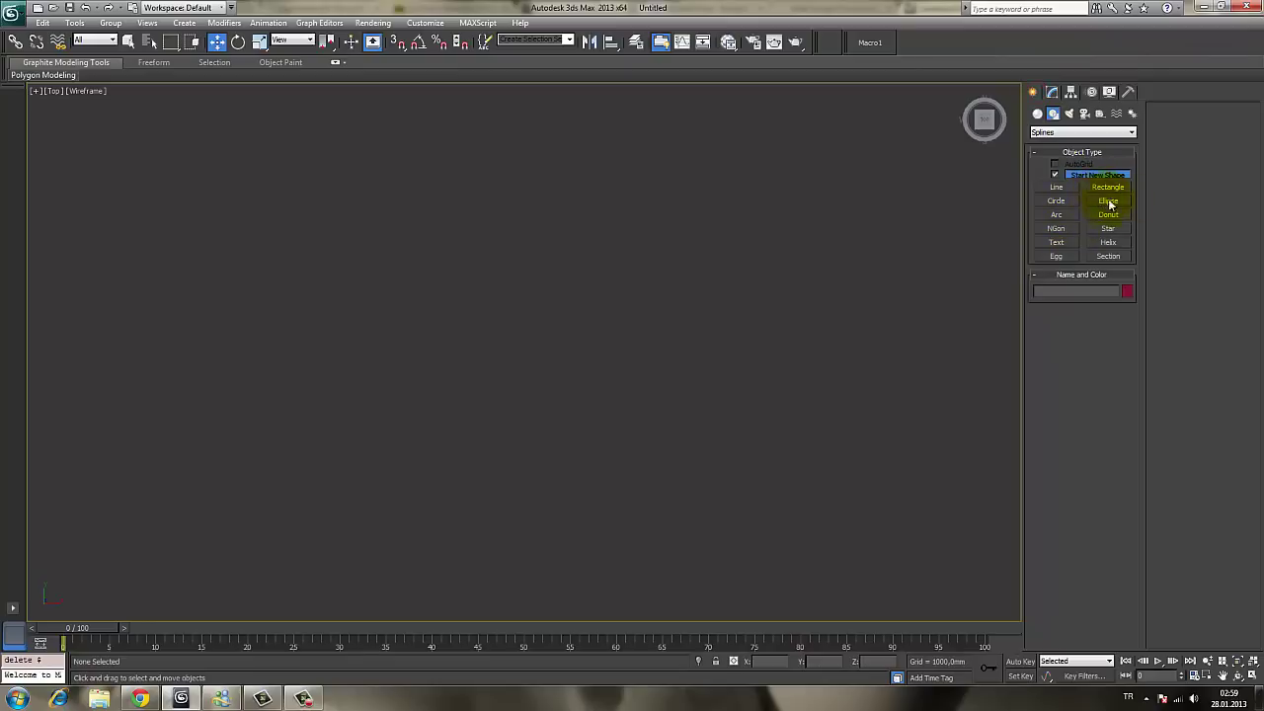
click(1114, 202)
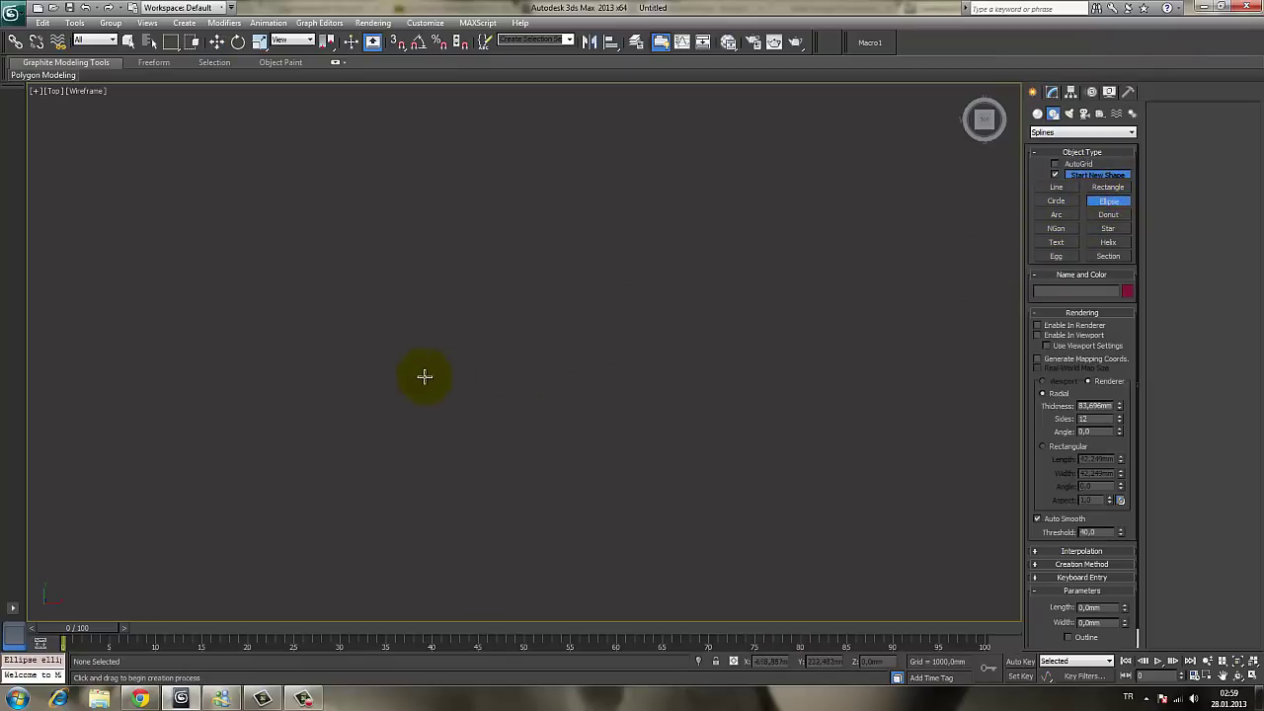
mouse_move(459, 227)
mouse_down()
mouse_move(835, 444)
mouse_move(485, 246)
mouse_move(463, 203)
mouse_move(745, 269)
mouse_move(913, 458)
mouse_up()
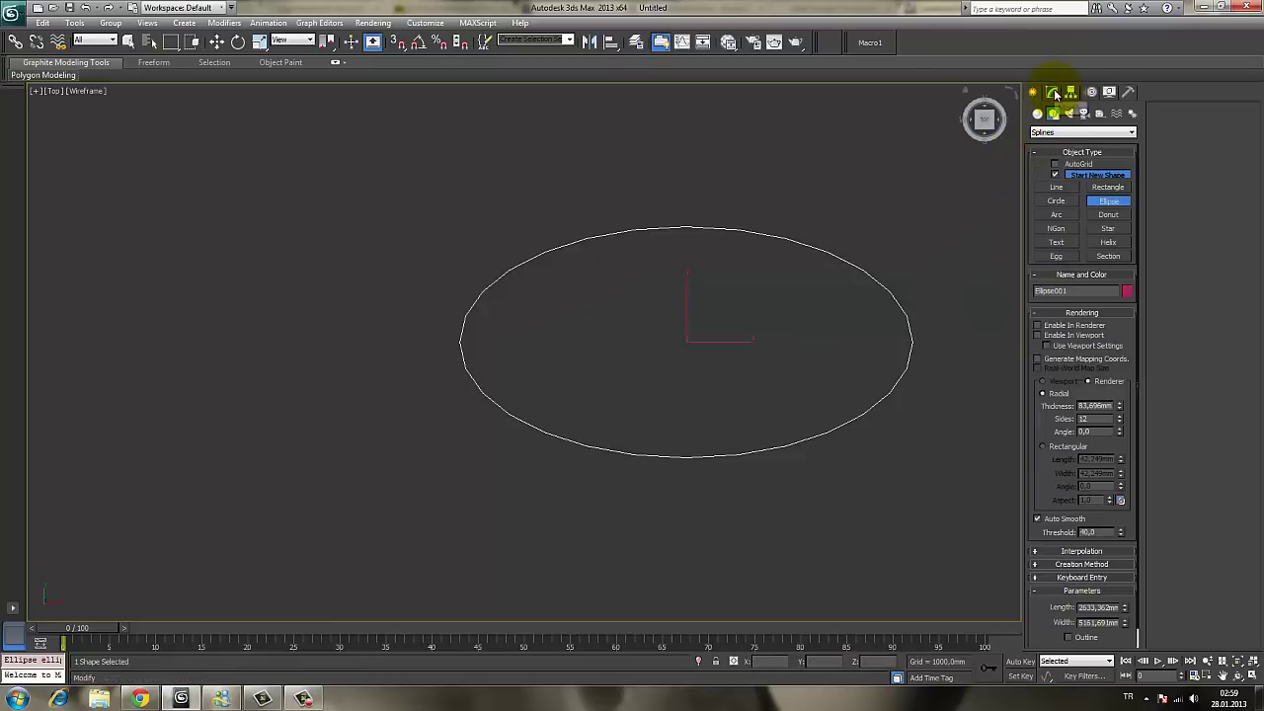
Size the ellipse to about 2738.697 by 6039.178 mm and outline it 212.1 mm thick
click(1053, 92)
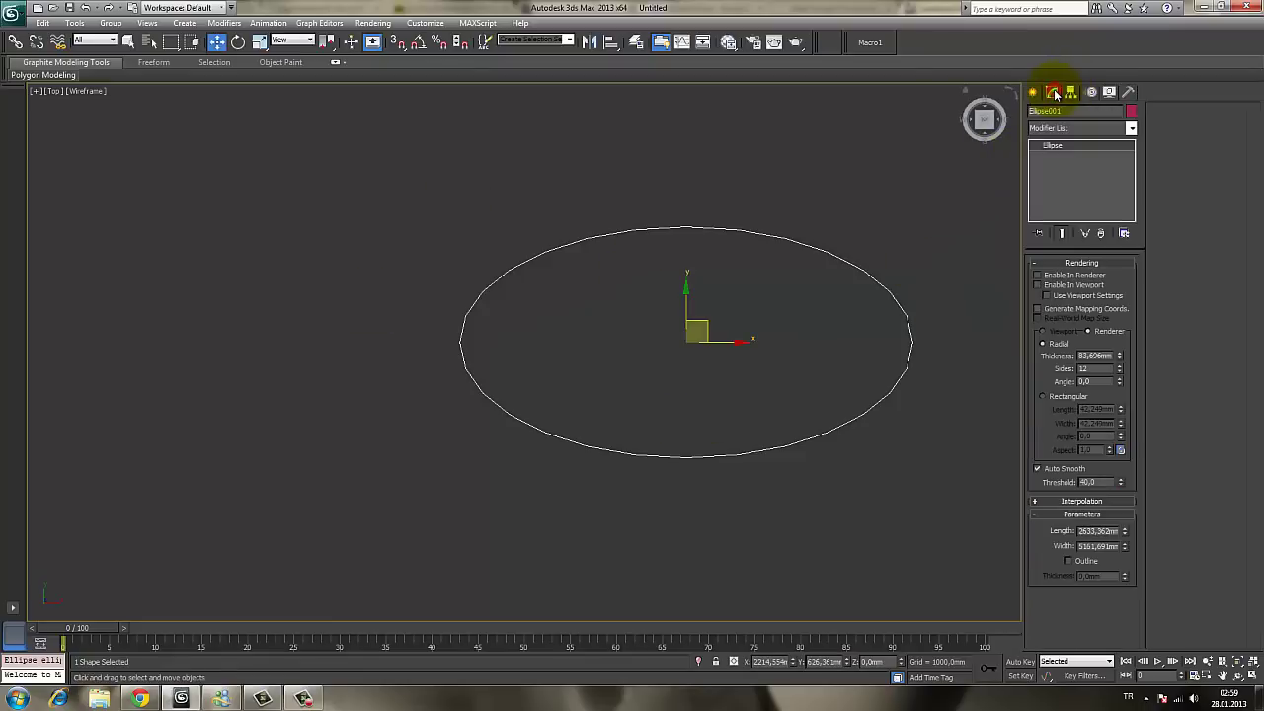
click(1082, 263)
drag(1125, 313, 1125, 312)
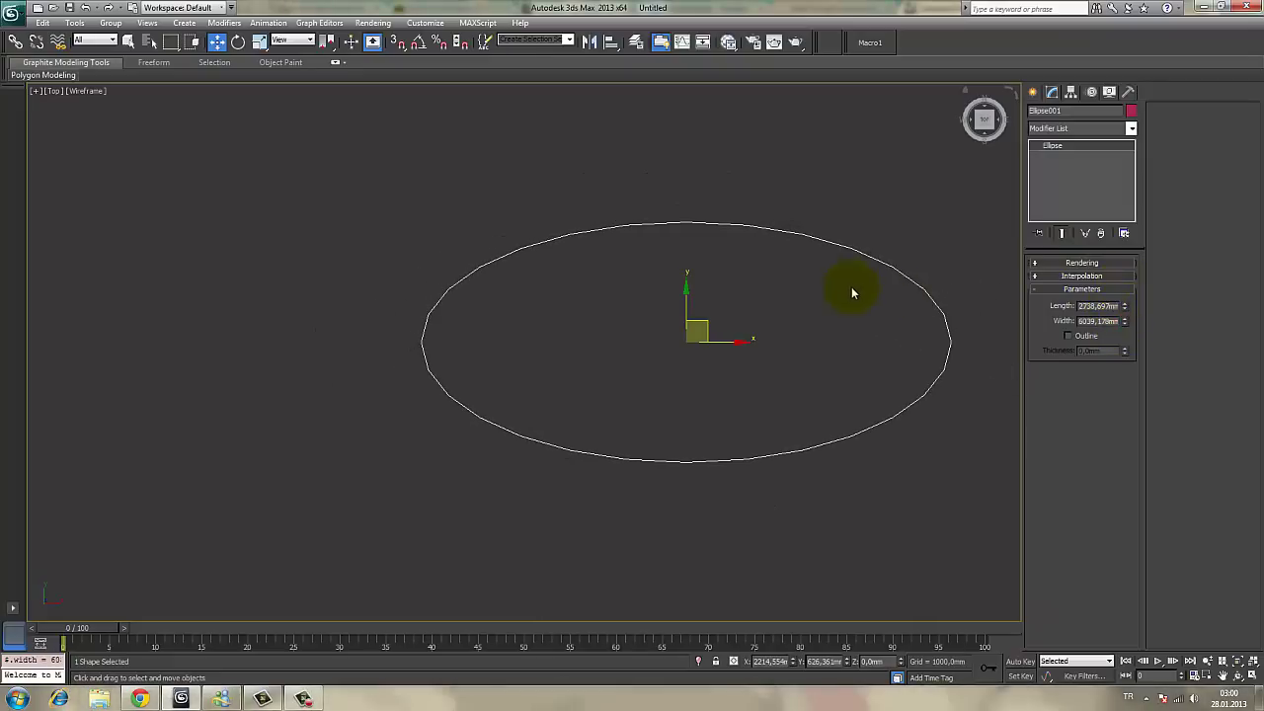
middle_drag(846, 282, 804, 291)
click(1087, 337)
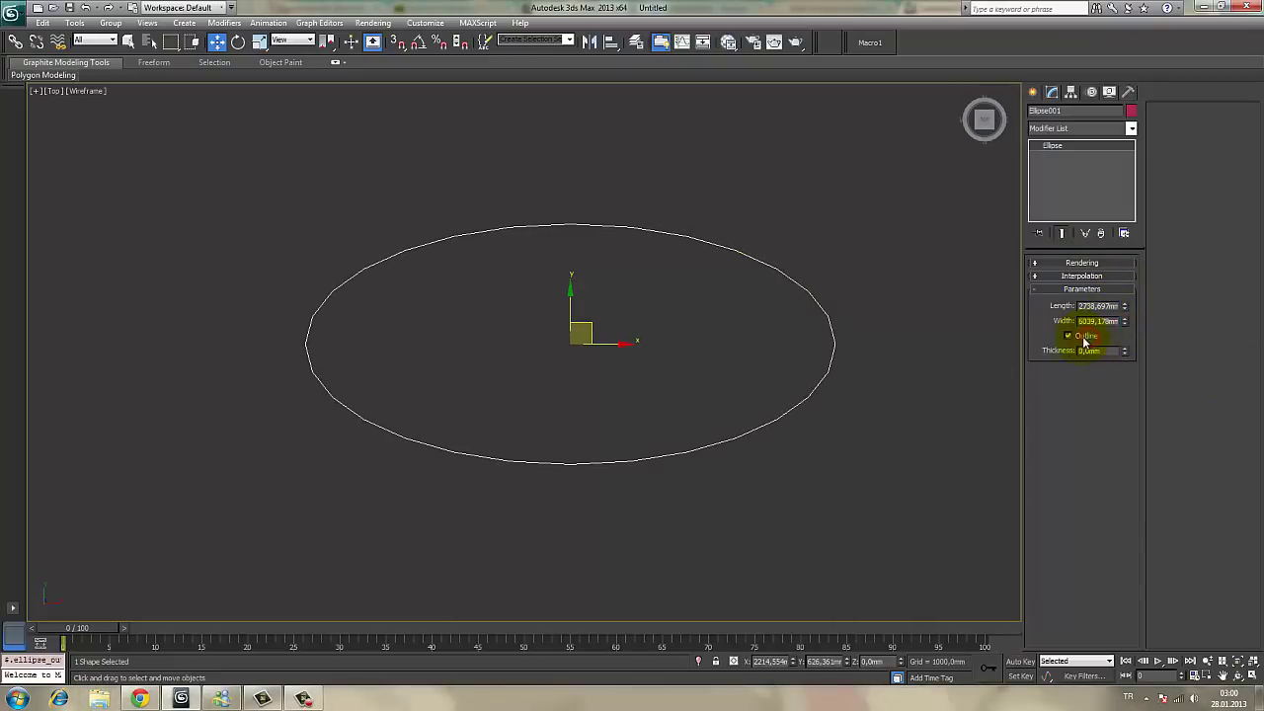
mouse_move(1124, 353)
mouse_down()
mouse_move(1021, 512)
mouse_move(976, 365)
mouse_up()
middle_drag(698, 327, 693, 342)
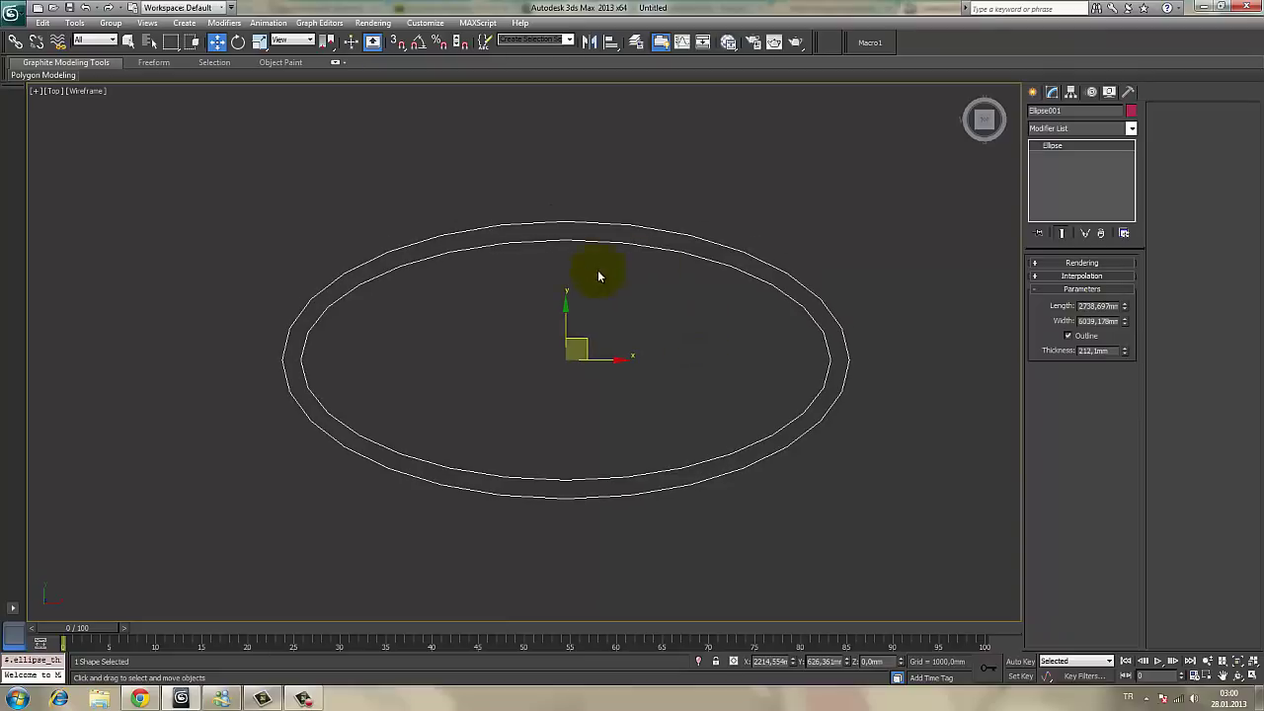
Extrude the elliptical outline into a ring about 2535 mm tall
click(1054, 128)
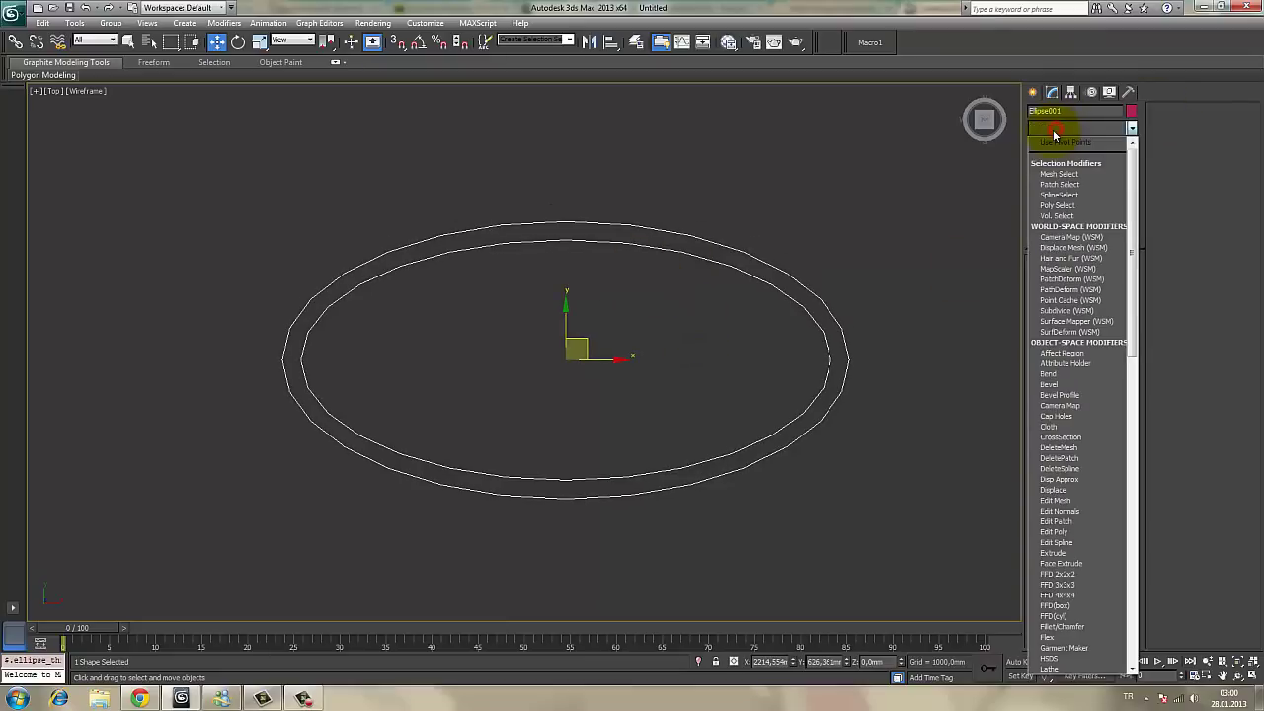
scroll(1054, 135, down, 2)
click(1054, 139)
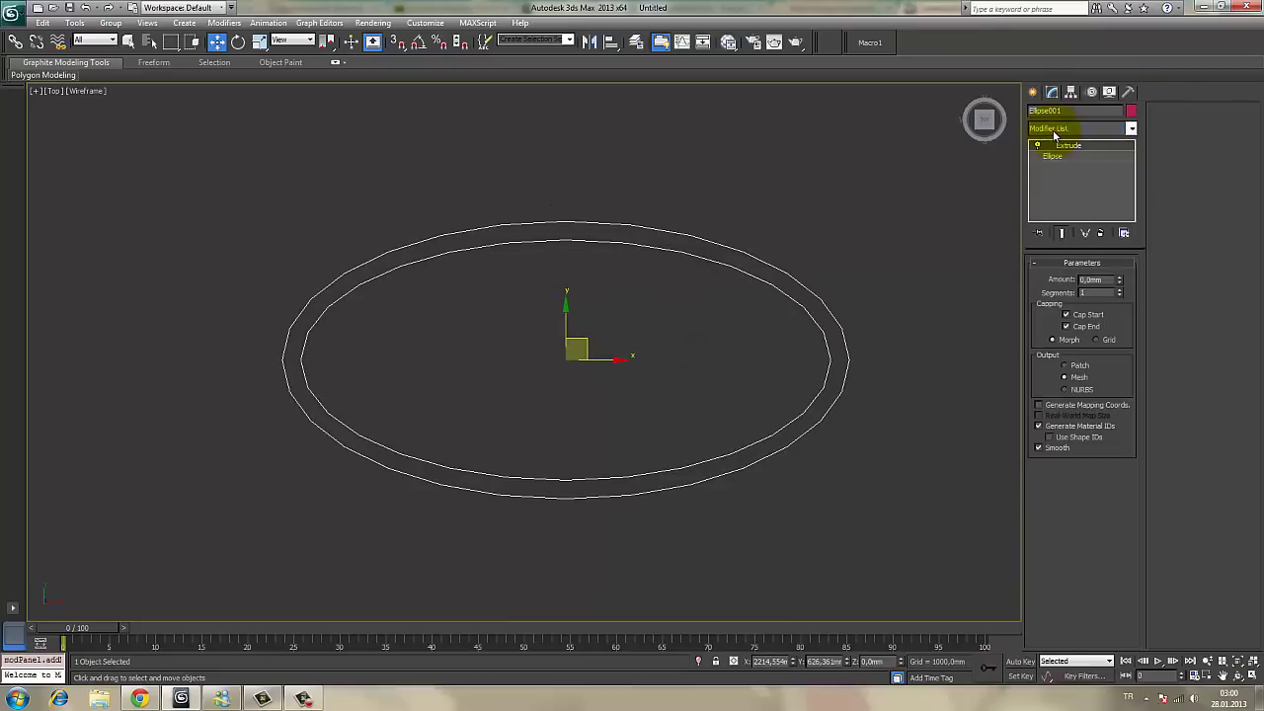
alt+middle_drag(582, 392, 763, 322)
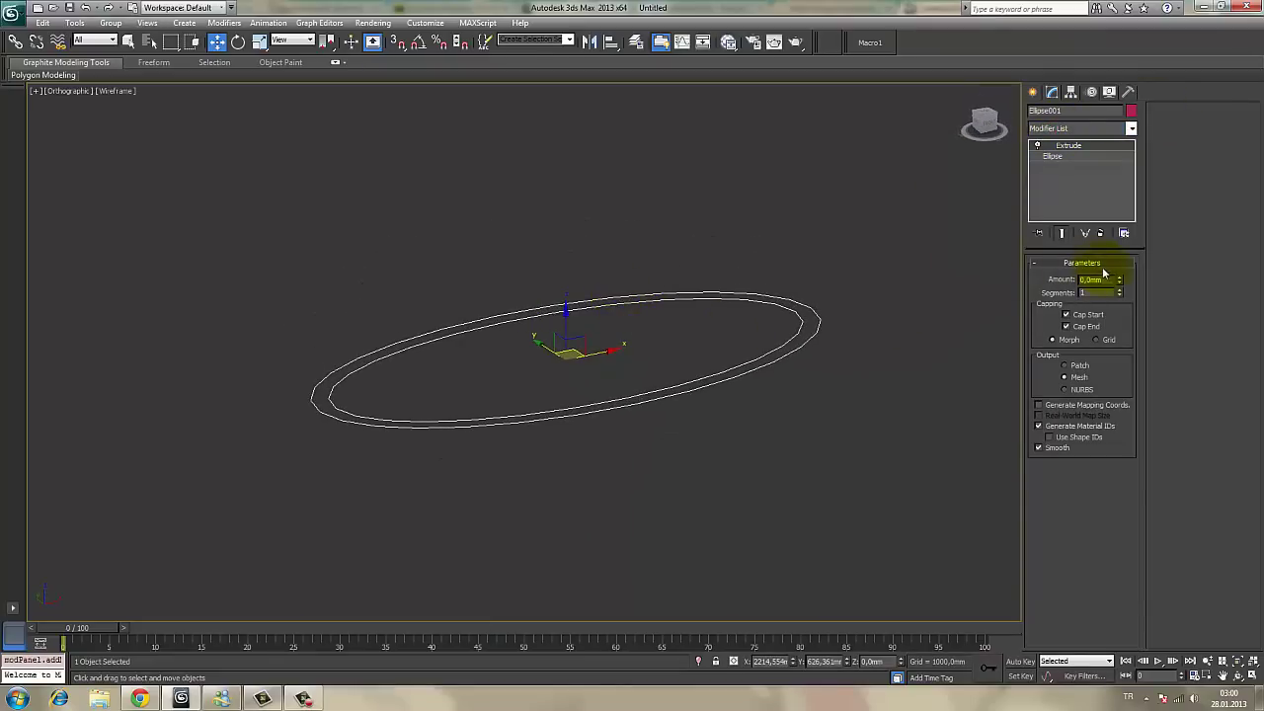
mouse_move(1119, 285)
mouse_down()
mouse_move(1114, 175)
mouse_move(1129, 635)
mouse_up()
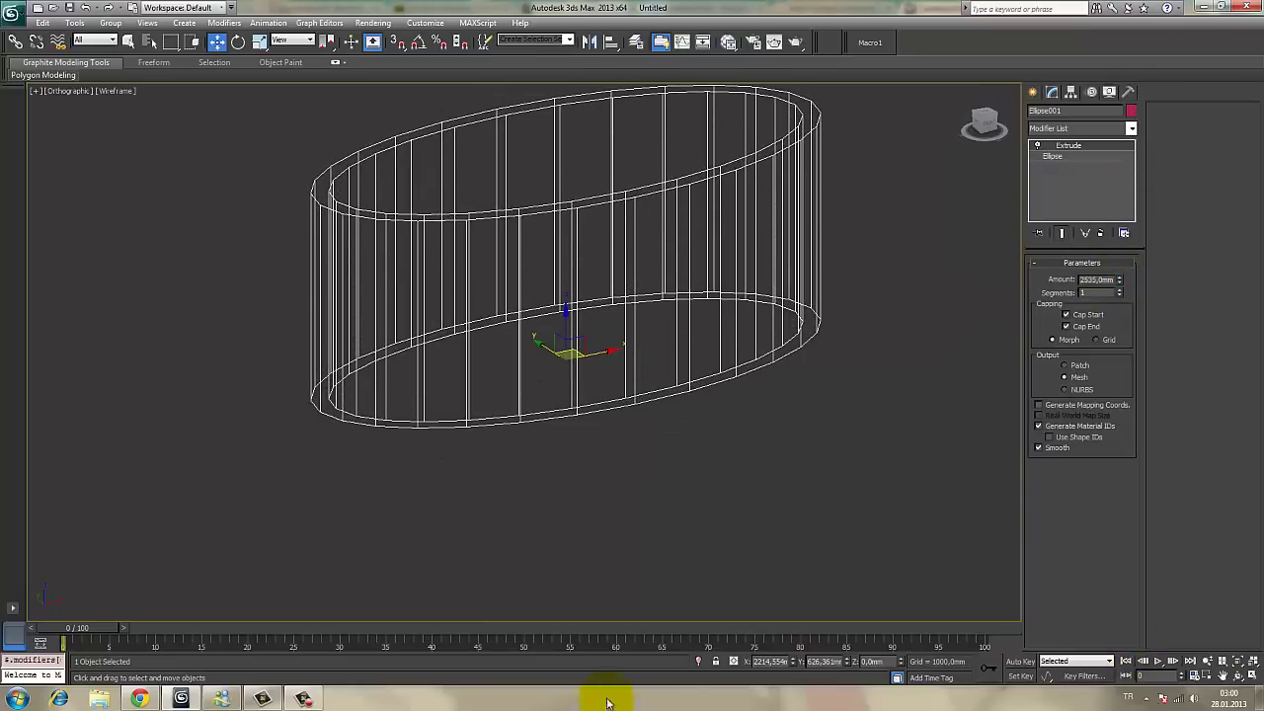
View the extruded ring shaded in perspective with edged faces, orbiting around it
key(F3)
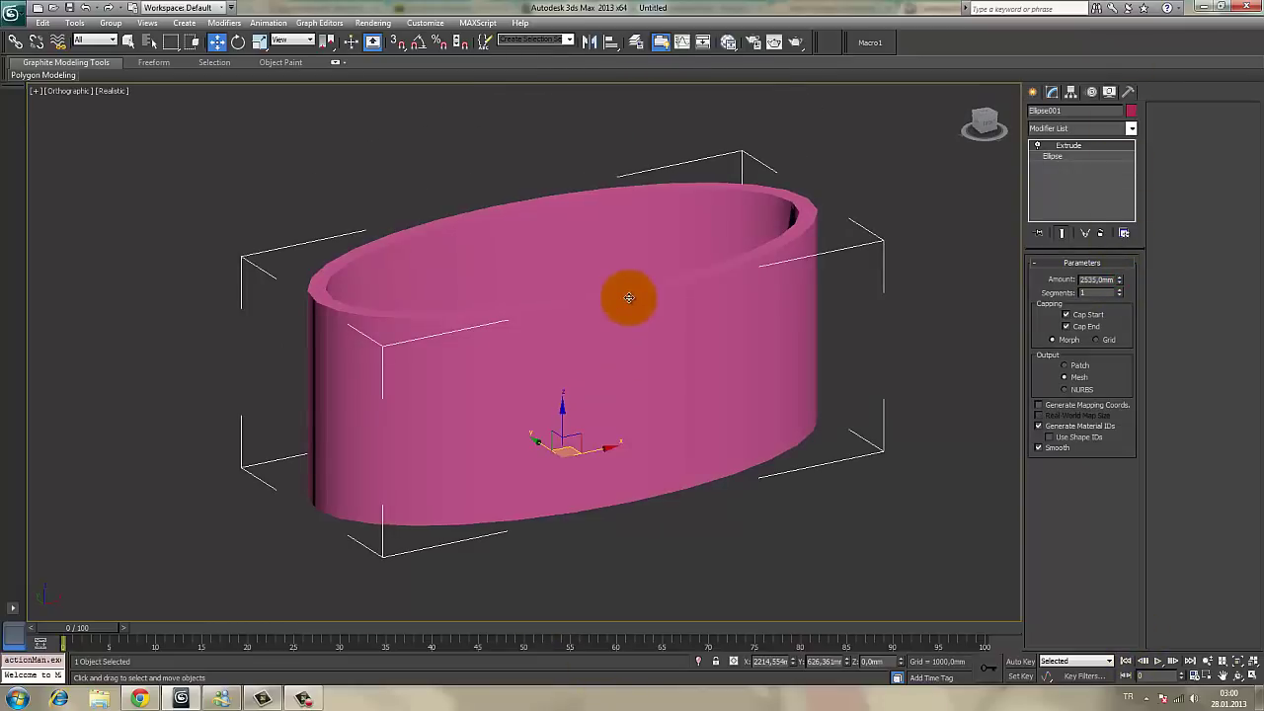
key(p)
scroll(640, 298, down, 1)
scroll(622, 355, down, 4)
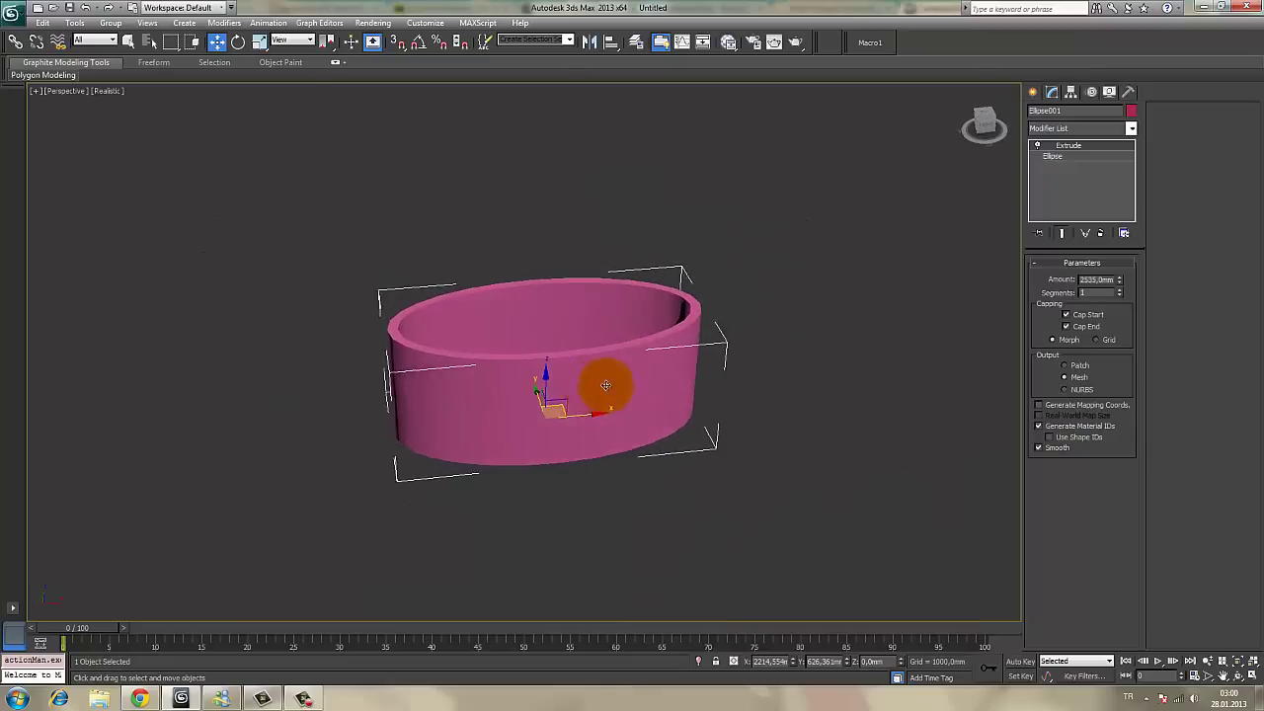
key(F4)
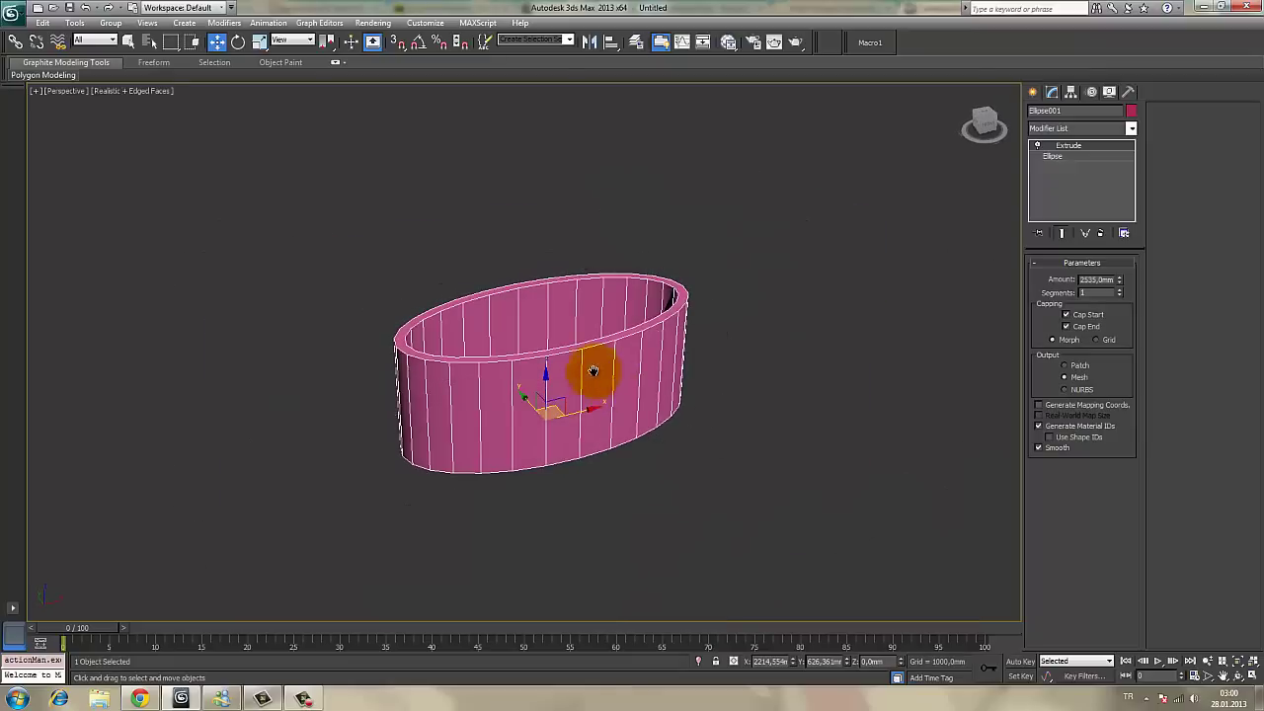
mouse_move(612, 383)
alt+middle_down()
mouse_move(633, 435)
mouse_move(924, 396)
alt+middle_up()
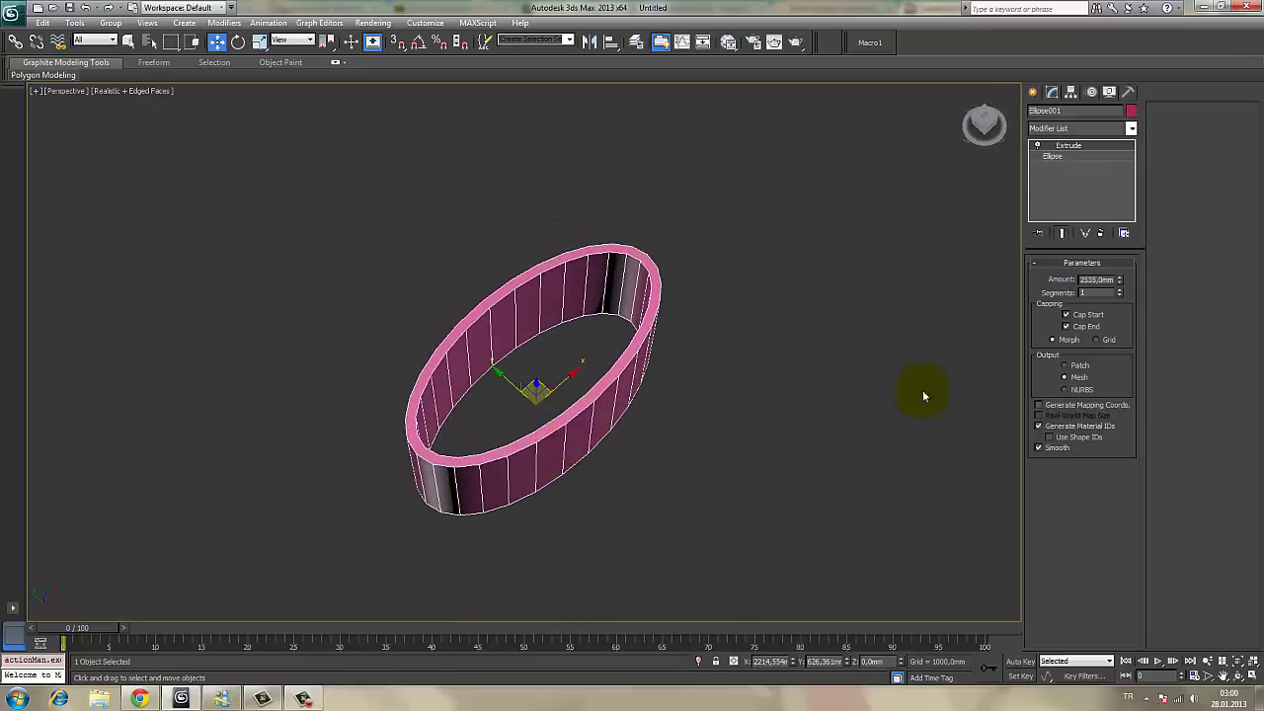
Thicken the ring wall to about 653 mm, lengthen it to about 2848 mm, then delete it
click(1053, 156)
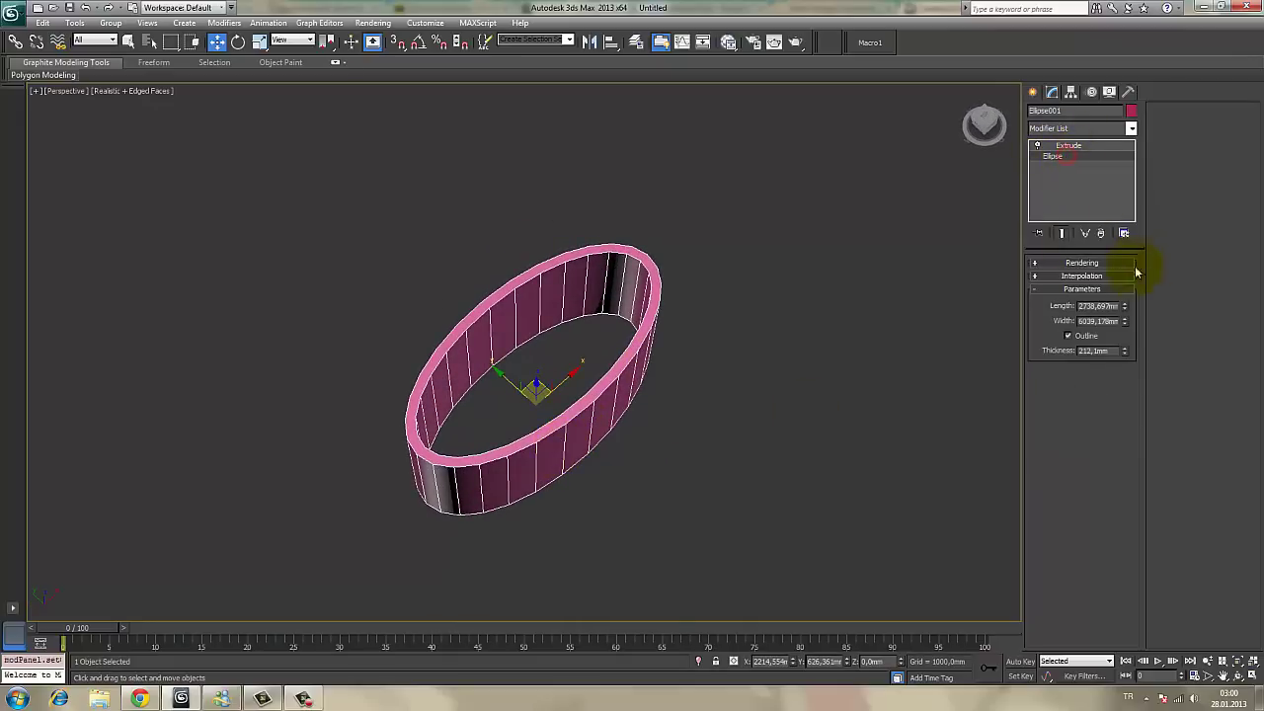
mouse_move(1127, 354)
mouse_down()
mouse_move(1114, 203)
mouse_move(1109, 353)
mouse_move(1107, 213)
mouse_up()
mouse_move(1123, 308)
mouse_down()
mouse_move(1123, 226)
mouse_move(1114, 325)
mouse_move(1118, 294)
mouse_up()
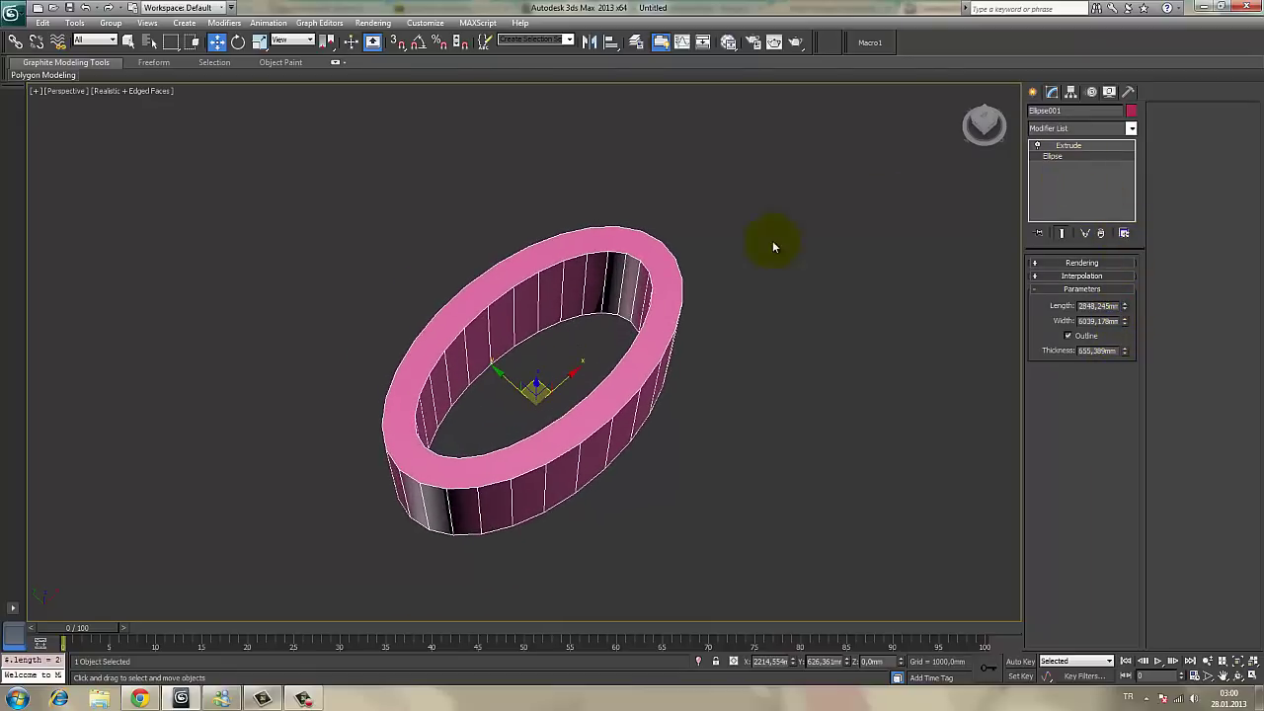
middle_drag(643, 341, 570, 262)
key(Delete)
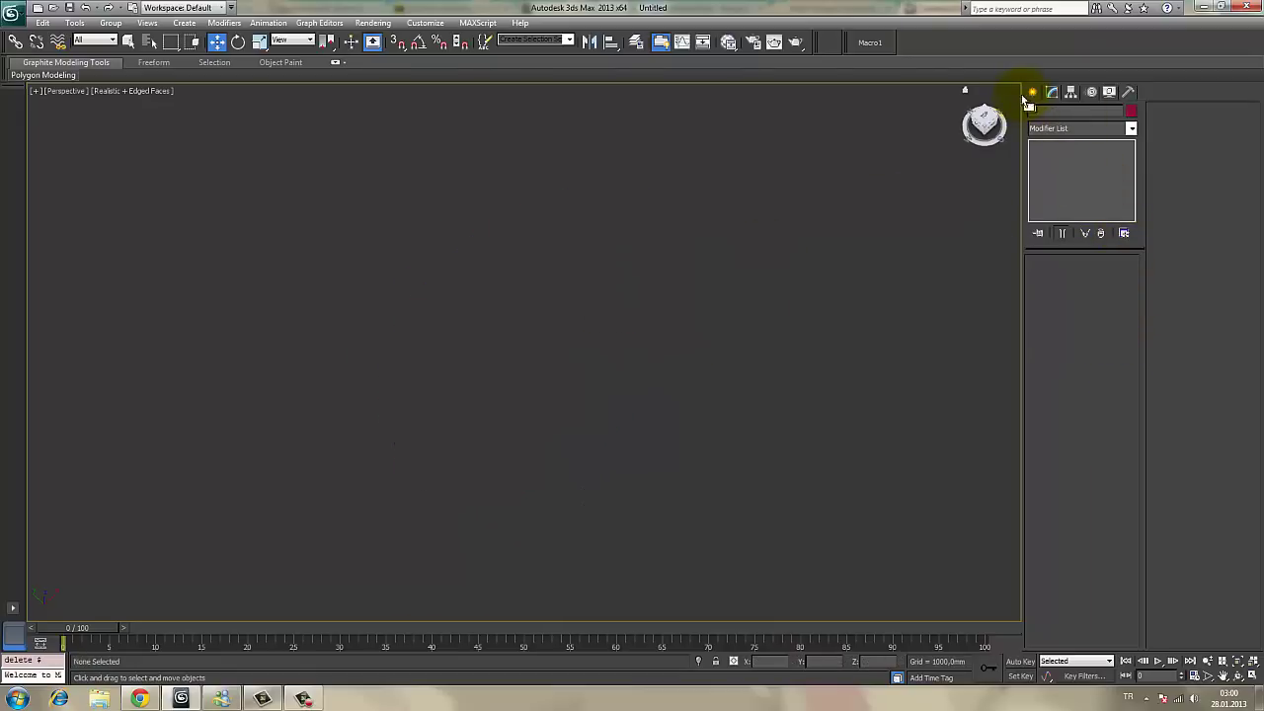
Draw Arc001 in the Top view with radius 357.859 mm, from 355.889 to 150.89
click(1032, 92)
key(t)
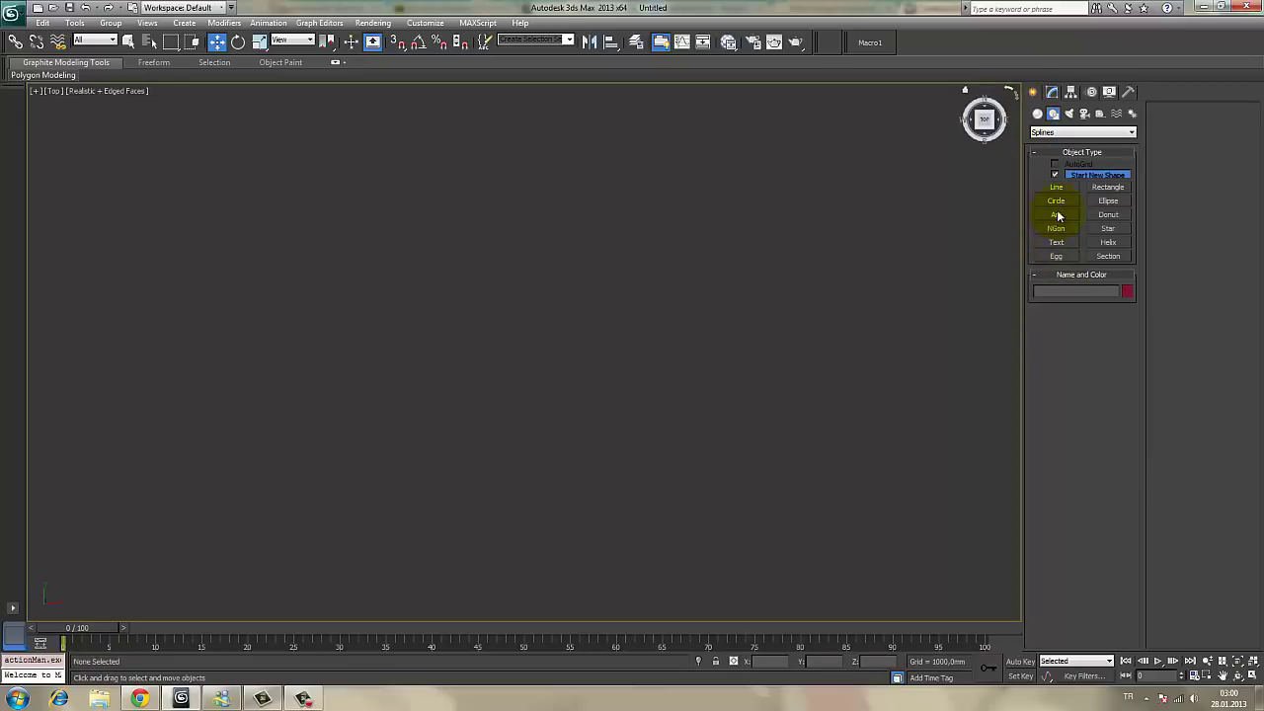
click(1057, 216)
drag(298, 294, 767, 432)
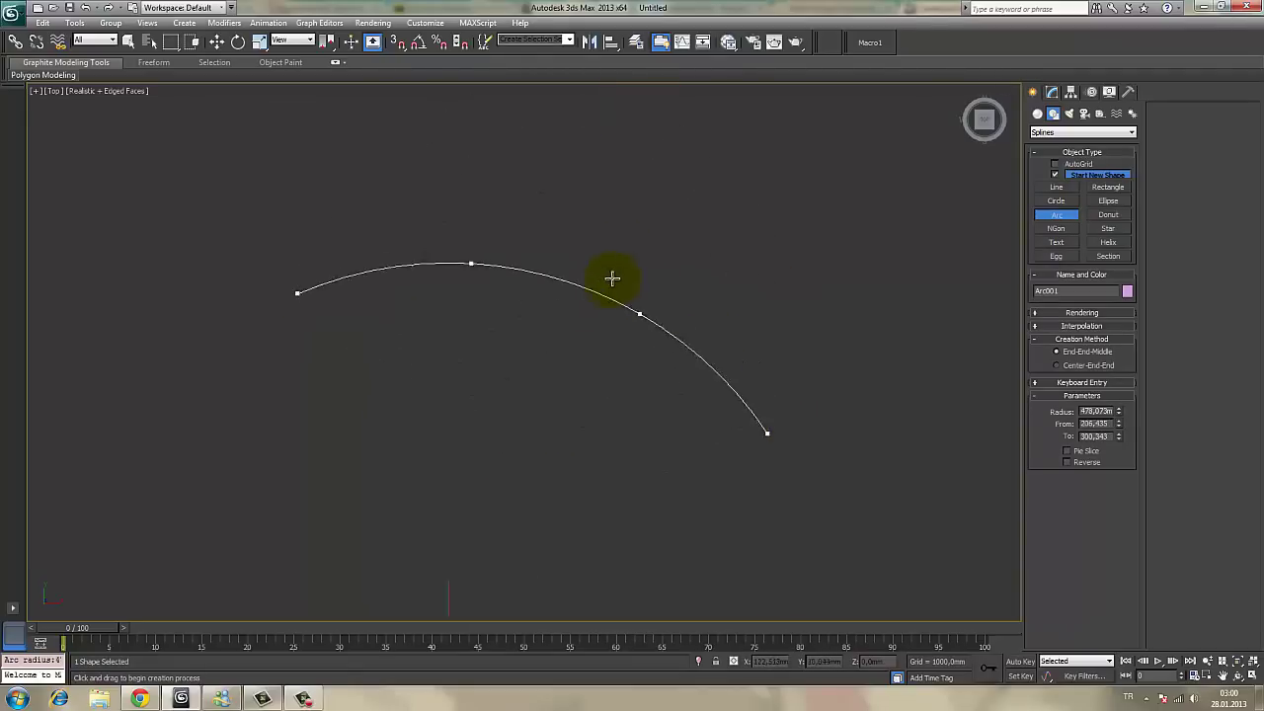
click(646, 201)
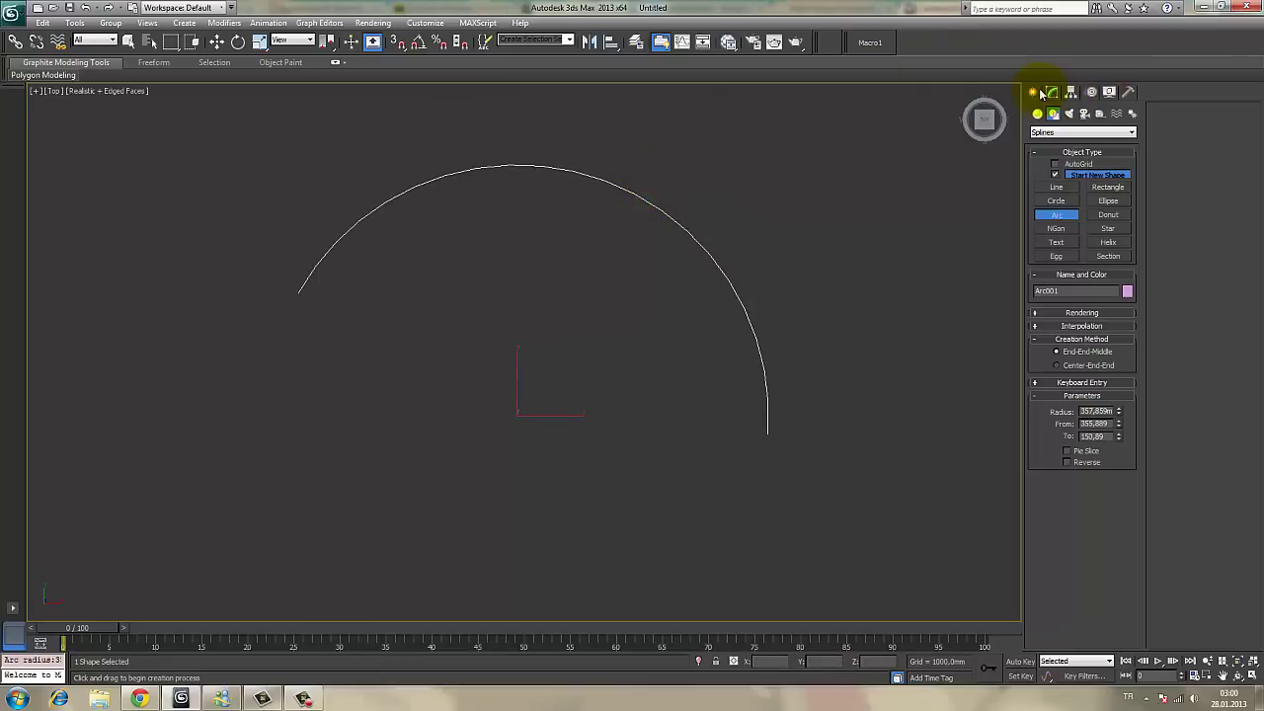
click(1052, 93)
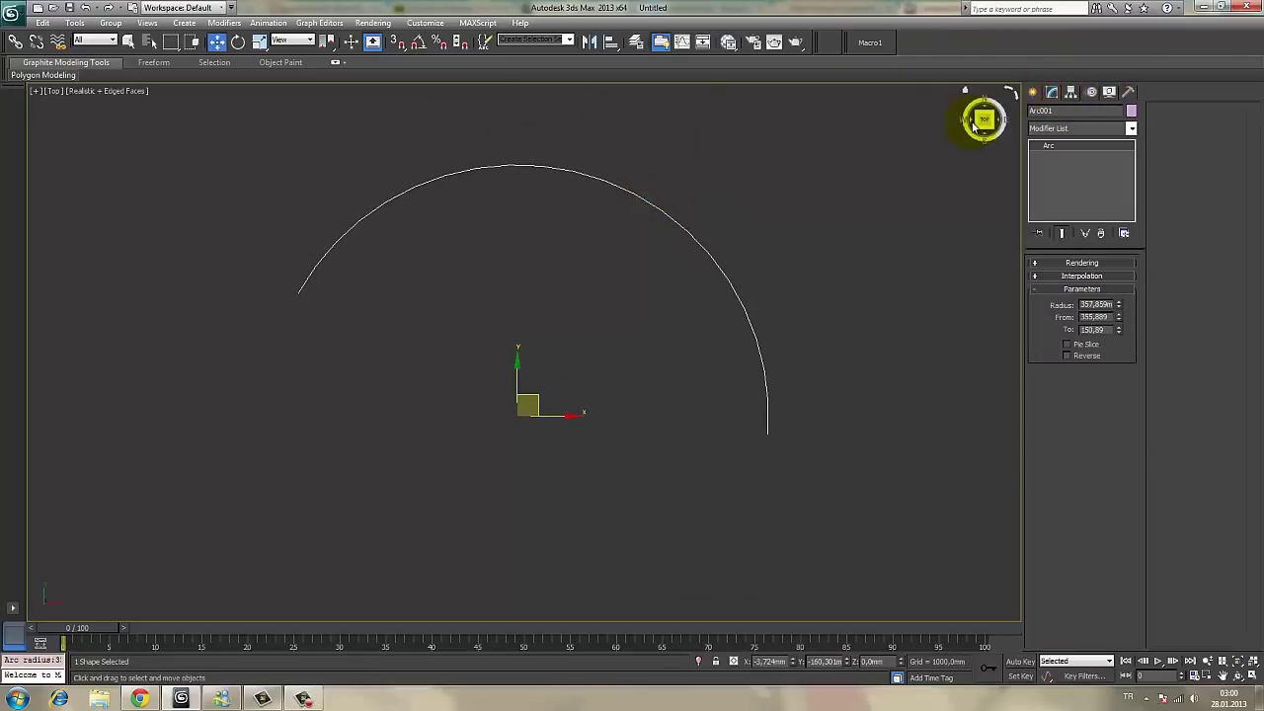
Set the arc radius to about 361 mm and close it into a pie slice
drag(1122, 311, 1105, 373)
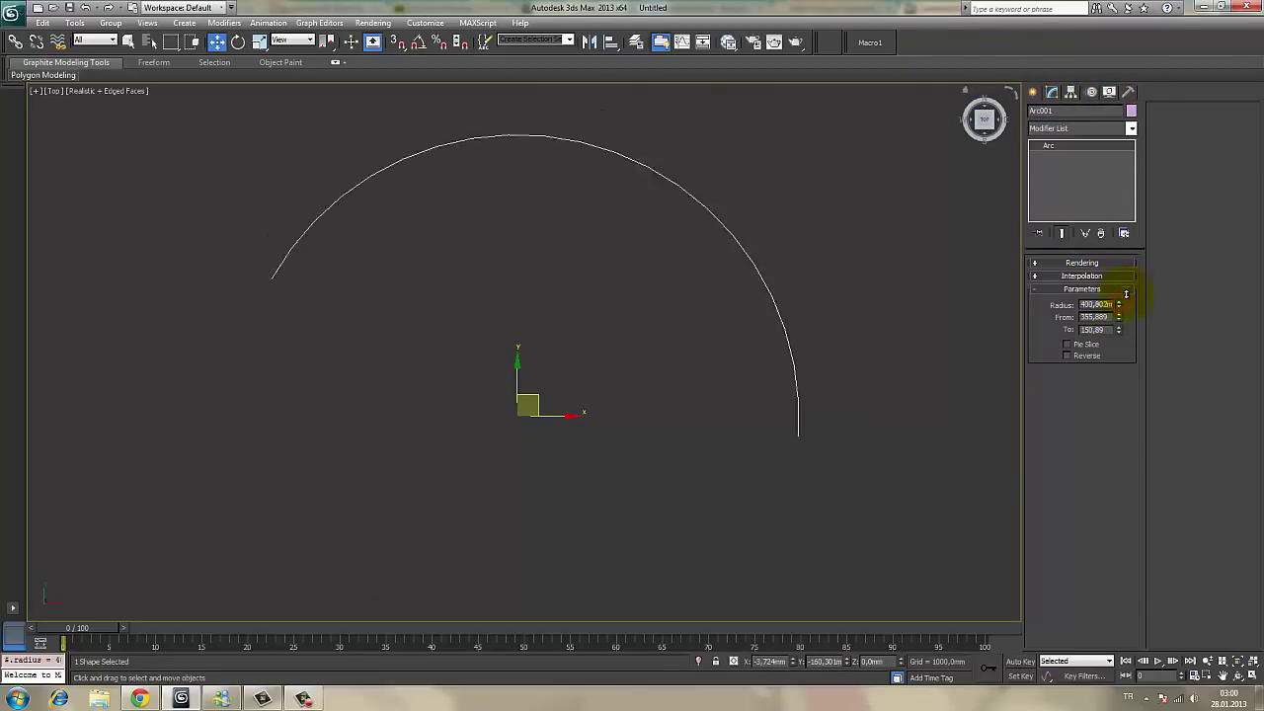
mouse_move(1118, 306)
mouse_down()
mouse_move(1112, 289)
mouse_move(1117, 370)
mouse_up()
click(1079, 345)
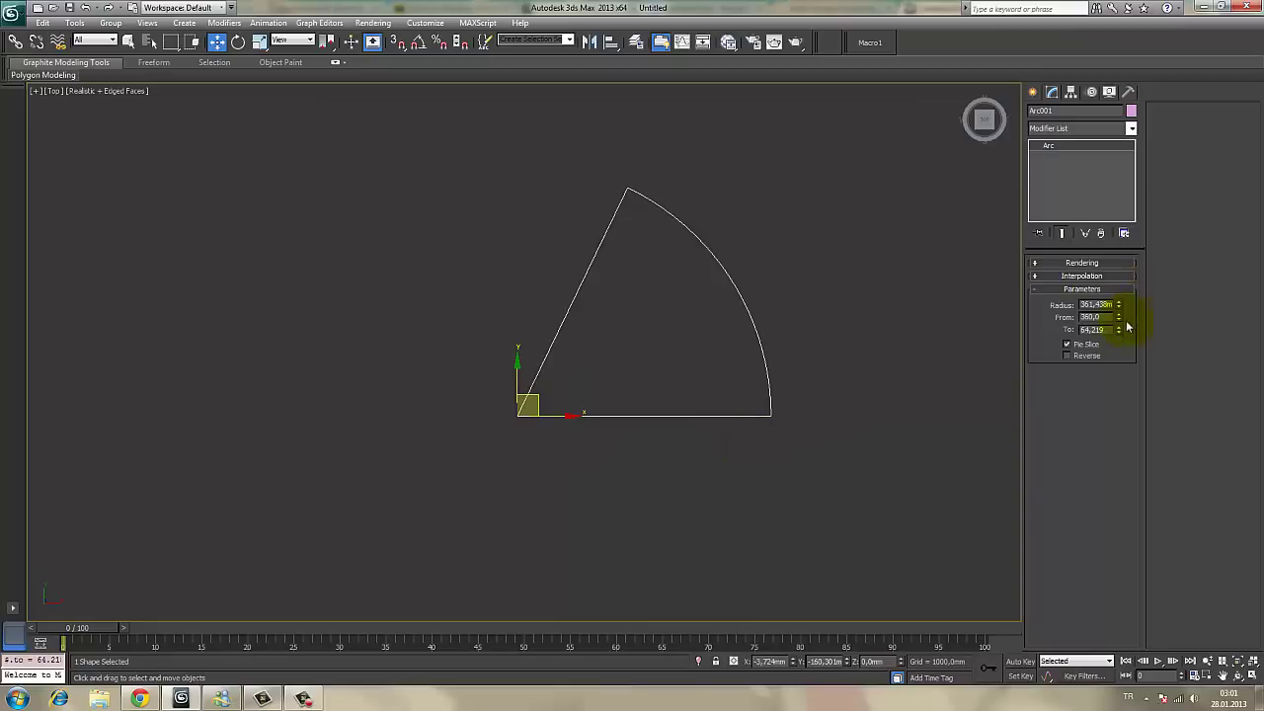
Reverse the arc, lower its From angle to 316.8, and close it into a pie slice again
click(1079, 357)
click(1083, 345)
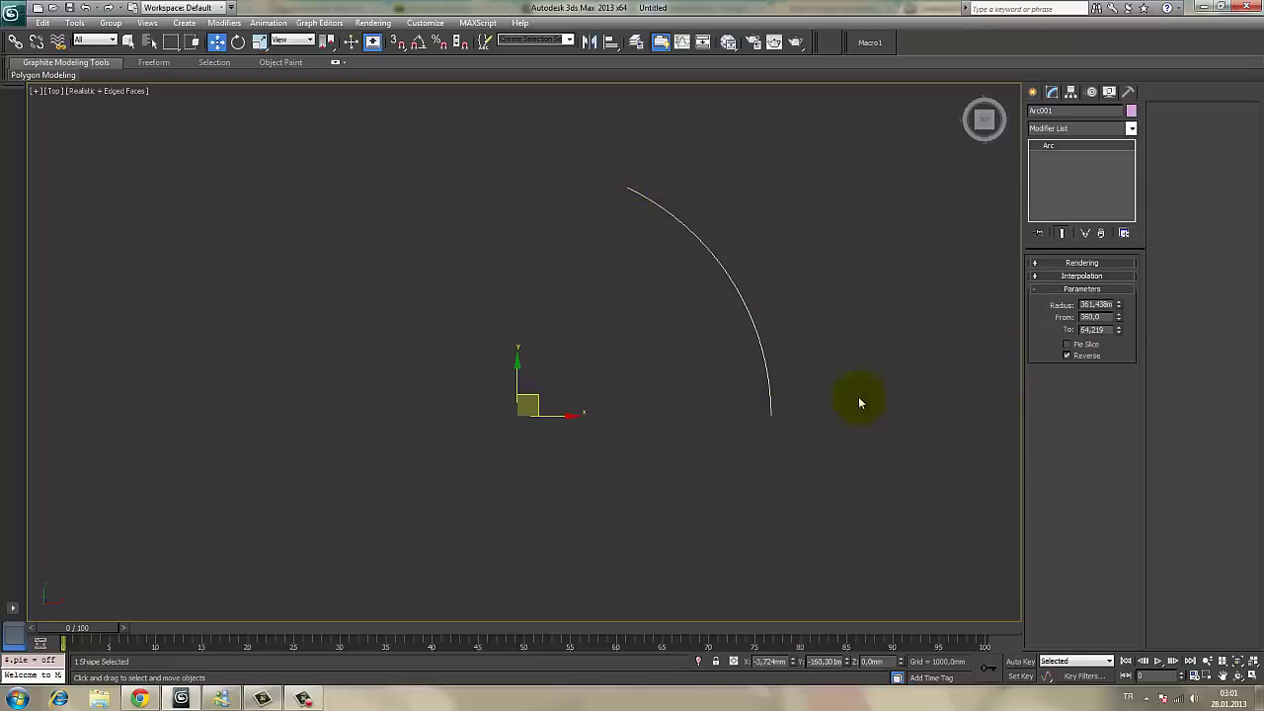
drag(1119, 318, 1119, 308)
drag(1119, 318, 1122, 326)
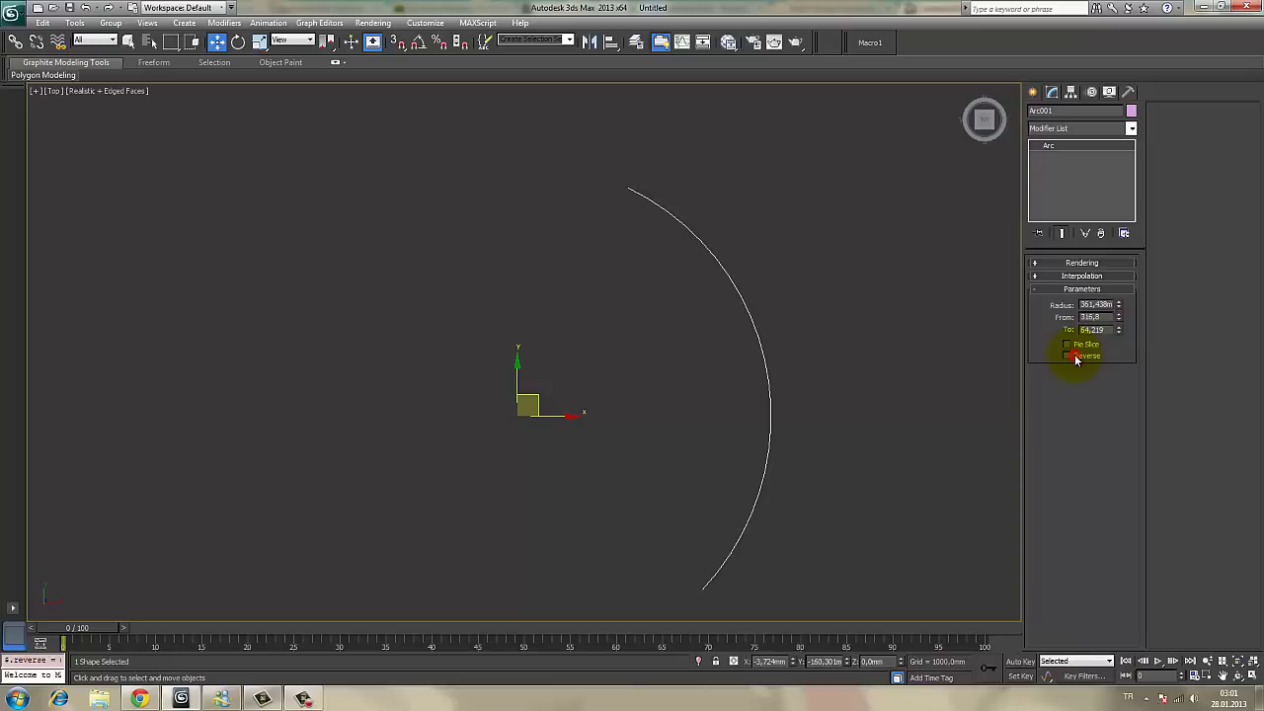
click(1076, 345)
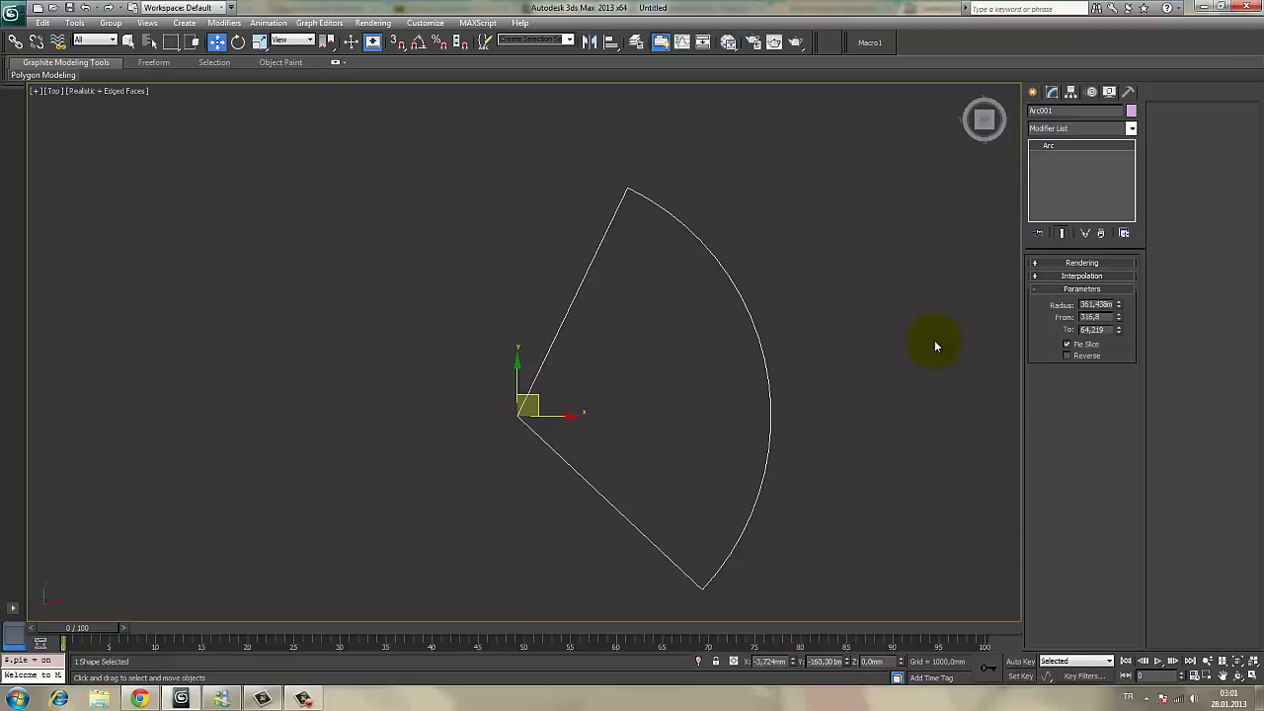
mouse_move(714, 390)
middle_down()
mouse_move(681, 406)
mouse_move(646, 333)
middle_up()
Add an Extrude modifier to the pie slice with an amount of 42.5 mm
key(p)
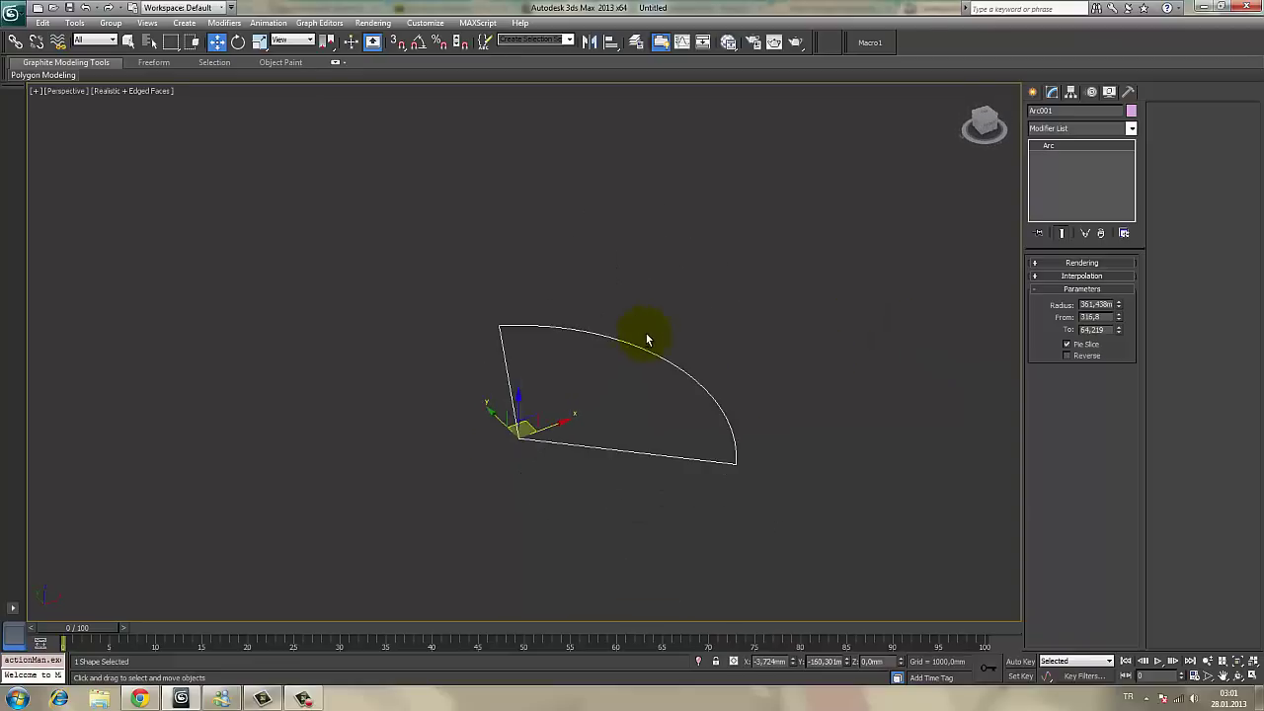
scroll(524, 336, down, 3)
click(1059, 127)
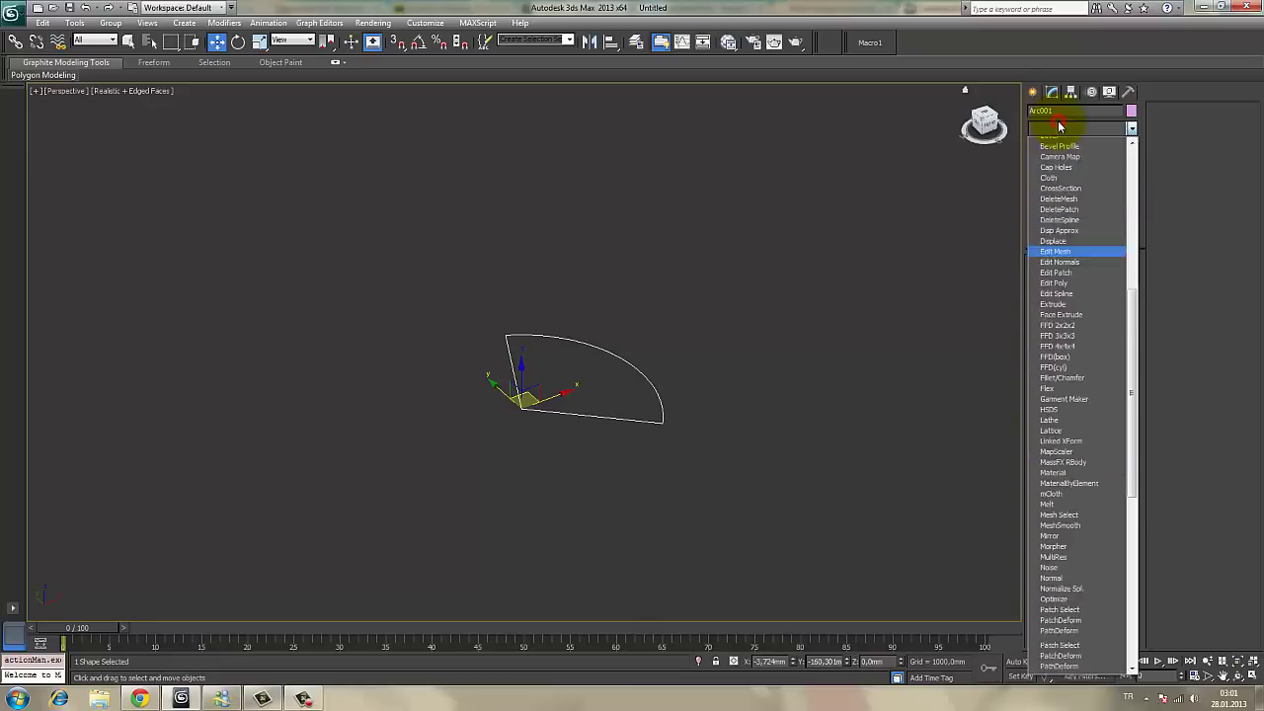
key(e)
key(x)
click(1060, 142)
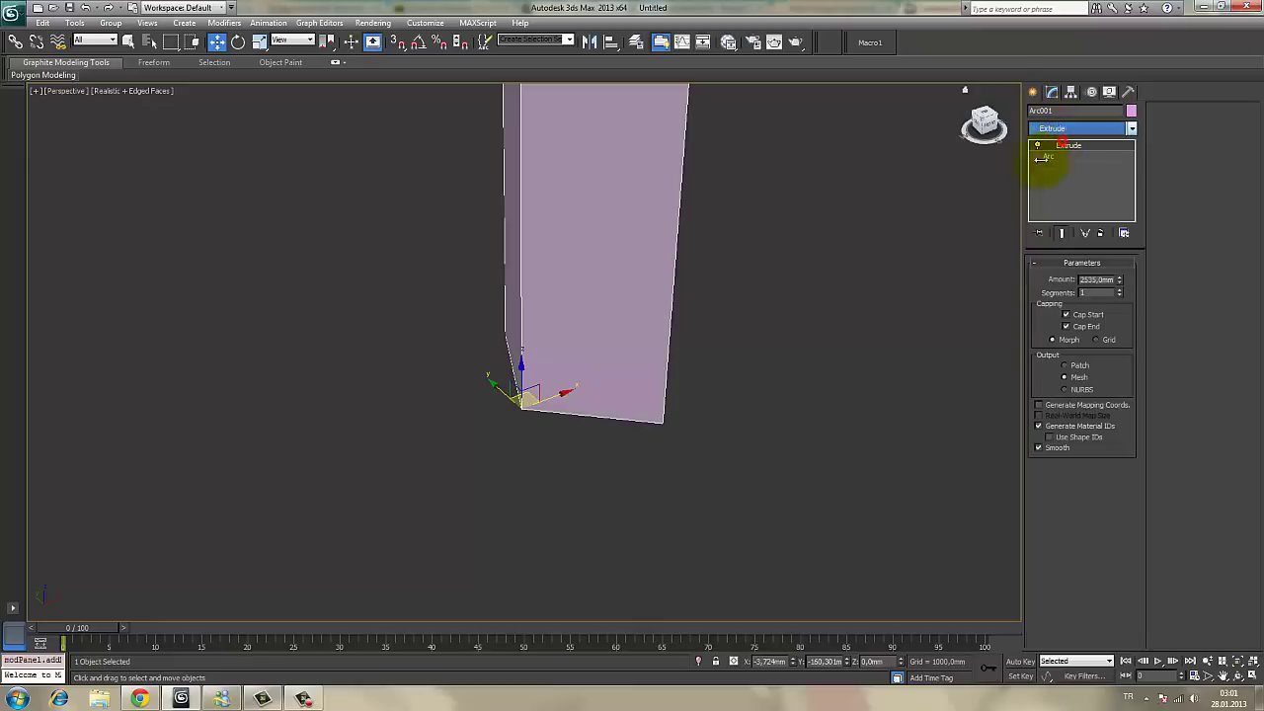
drag(1119, 281, 1123, 231)
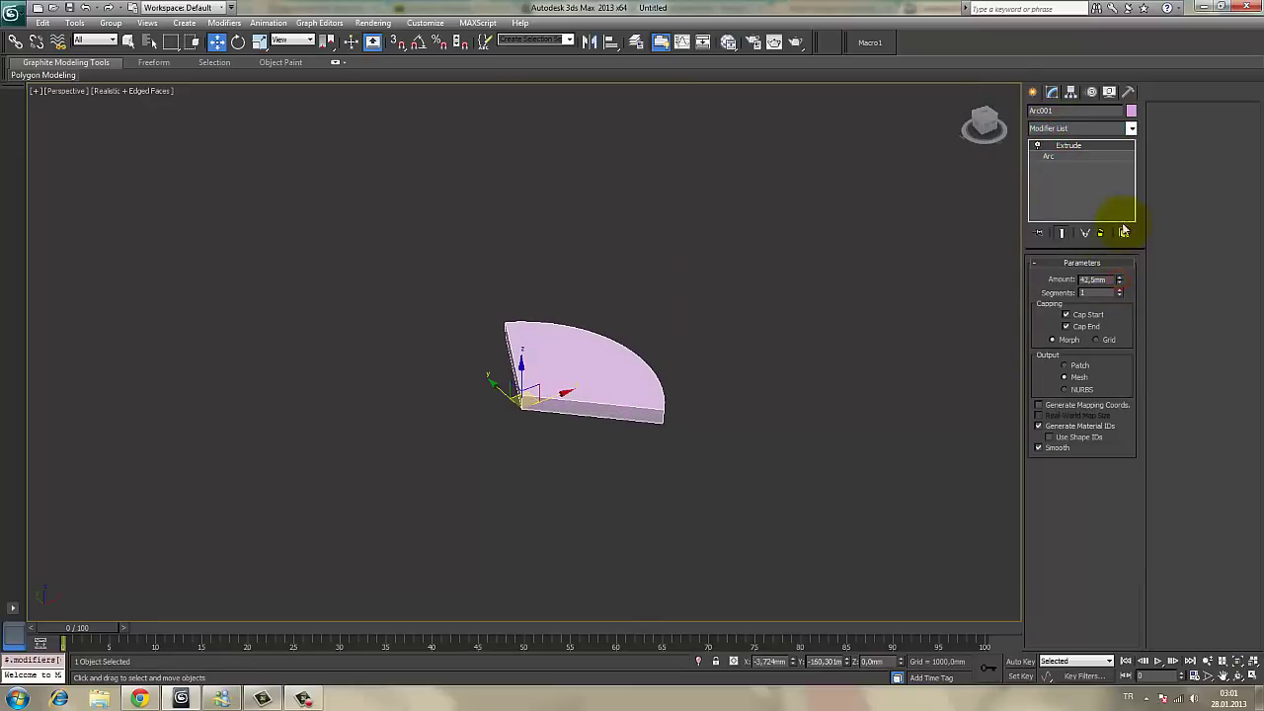
click(728, 370)
scroll(636, 310, up, 2)
scroll(629, 317, up, 2)
mouse_move(629, 317)
alt+middle_down()
mouse_move(881, 302)
mouse_move(801, 327)
mouse_move(465, 325)
mouse_move(469, 342)
mouse_move(506, 317)
alt+middle_up()
Widen the wedge to radius 469.869 mm, From 228.096 to 64.219, then deselect it
click(504, 353)
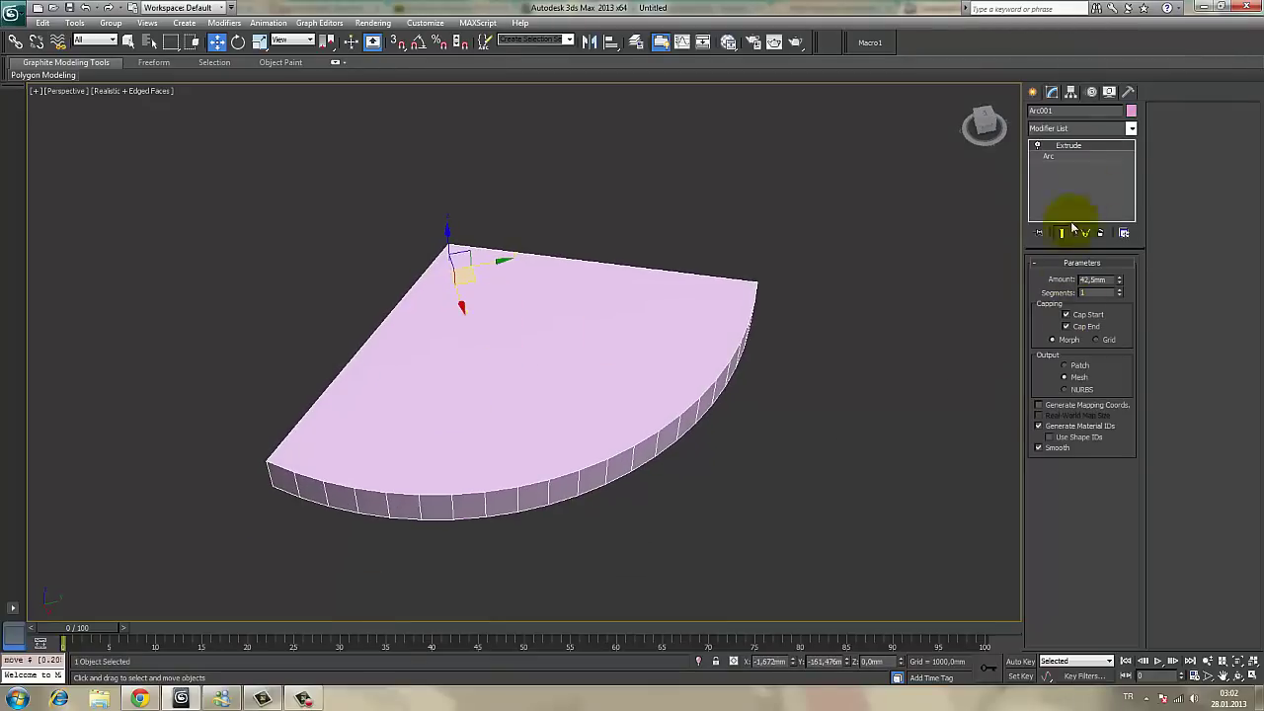
click(1051, 156)
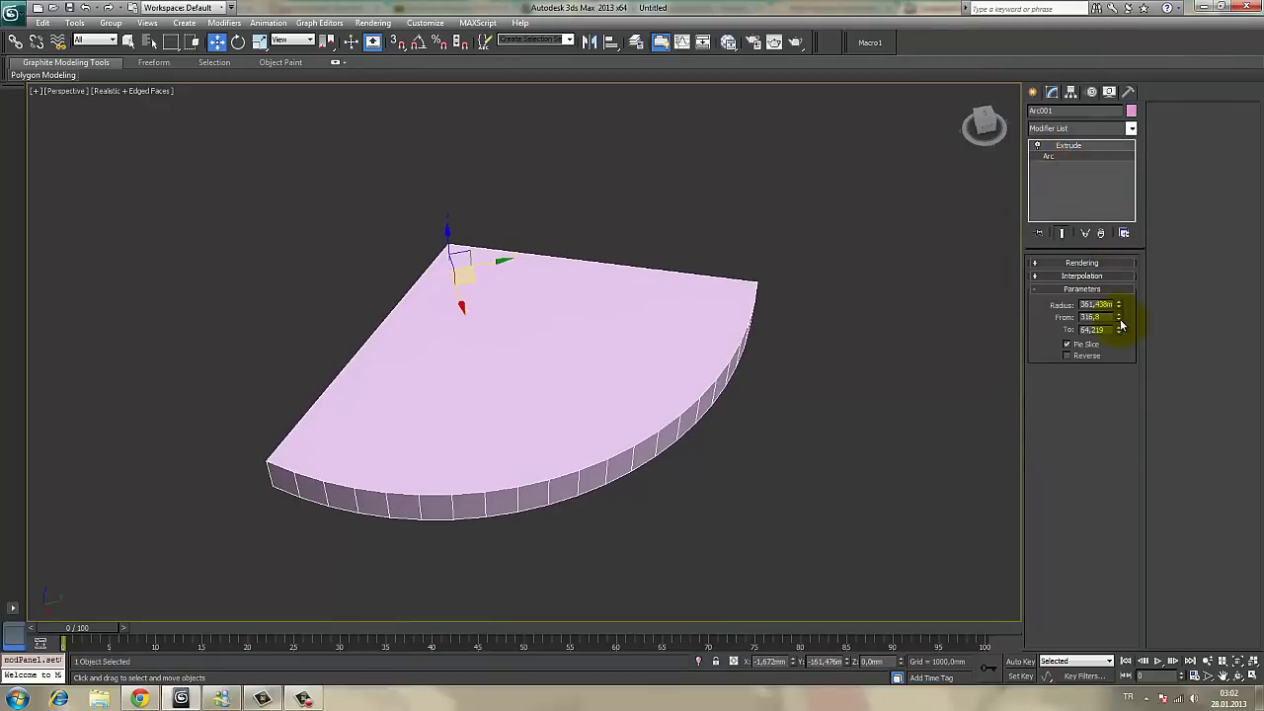
drag(1120, 318, 1105, 356)
mouse_move(1104, 365)
mouse_down()
mouse_move(1122, 315)
mouse_move(1116, 267)
mouse_up()
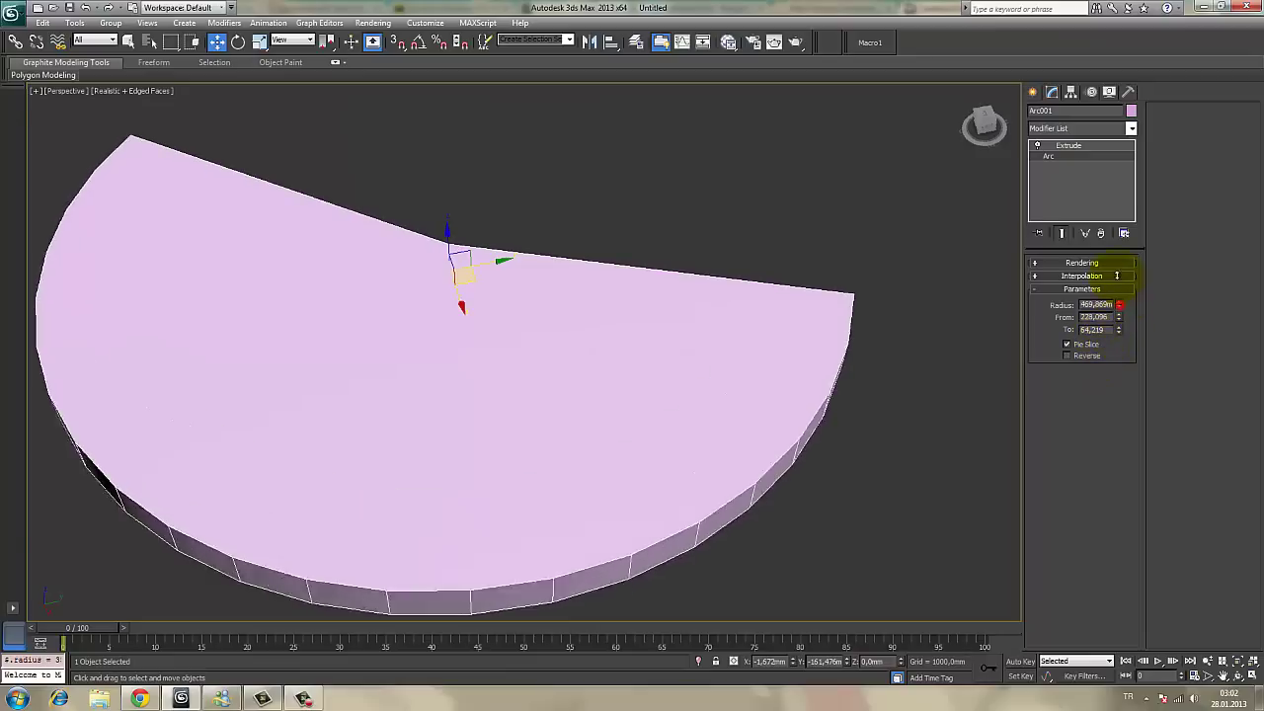
click(854, 243)
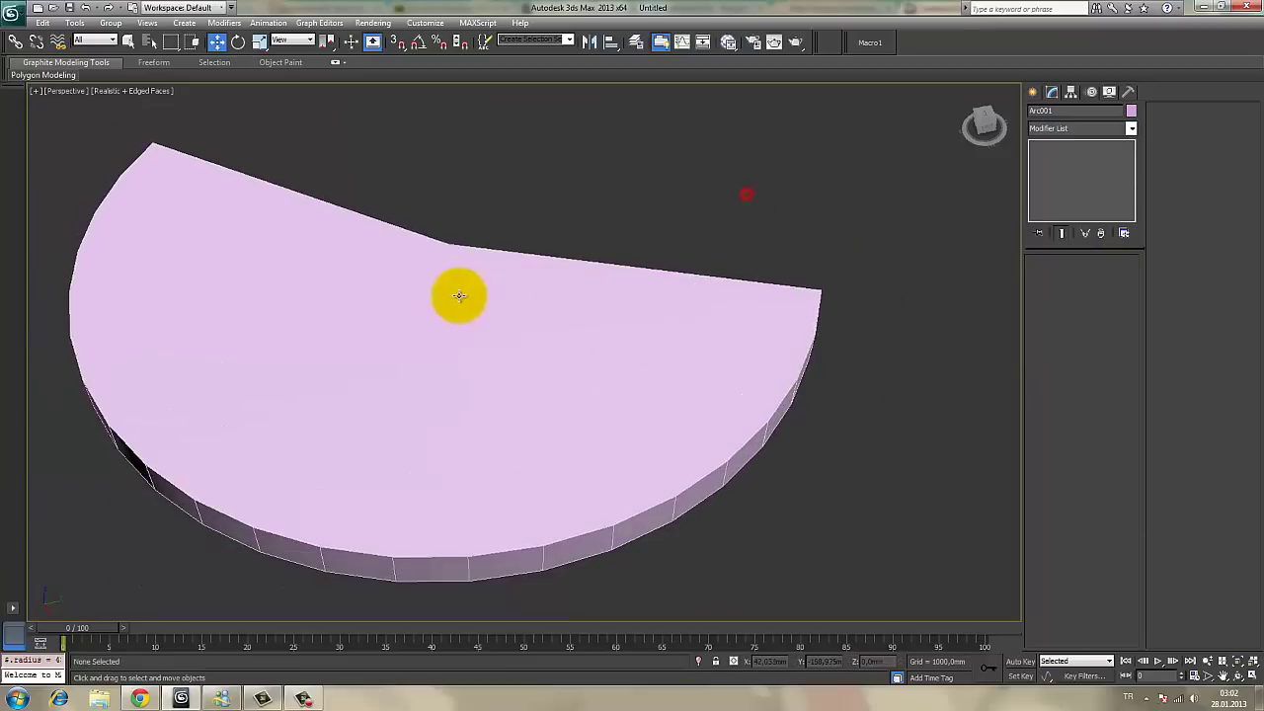
scroll(494, 295, down, 3)
scroll(592, 306, down, 1)
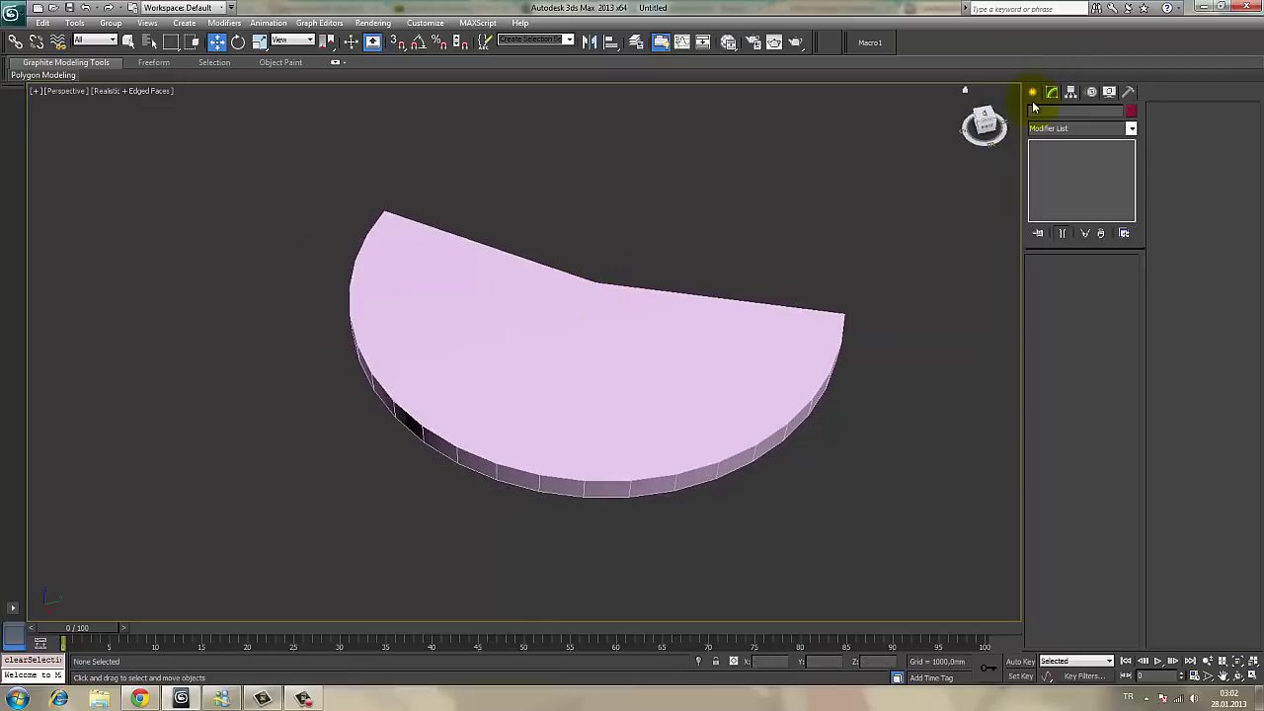
Show the Create panel's Splines object types, ready to pick the next shape
click(1033, 92)
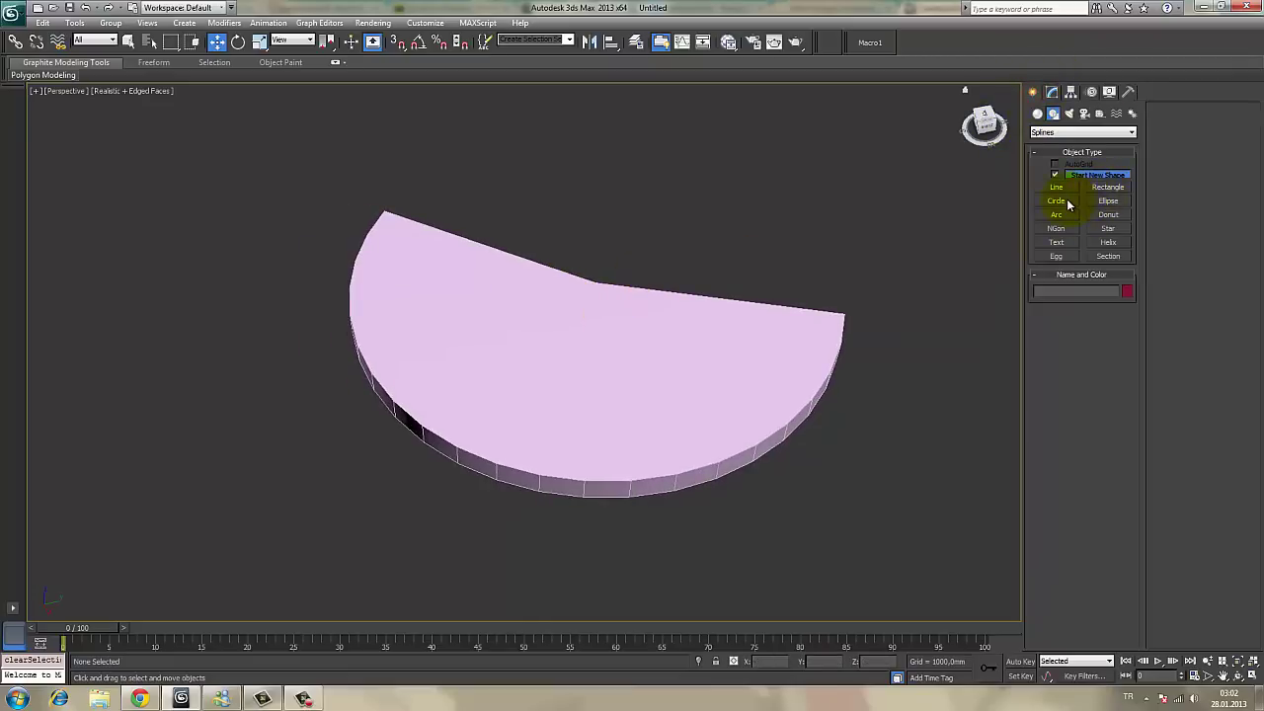